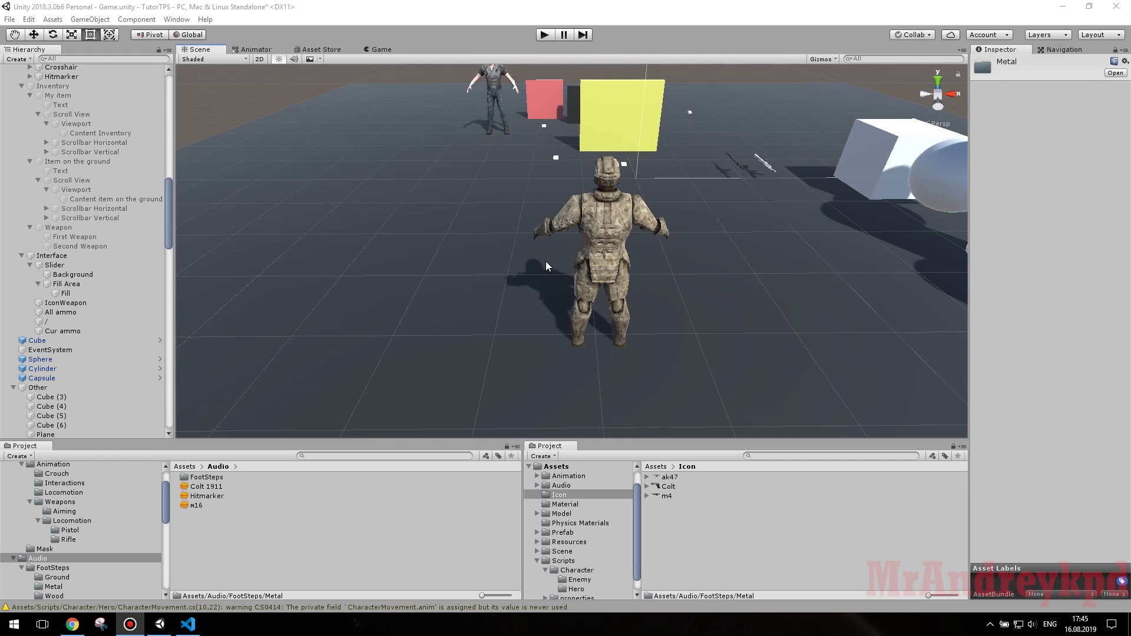
- Assign the Sand physics material to the Plane's Box Collider
mouse_move(596, 193)
right_down()
mouse_move(730, 189)
mouse_move(563, 268)
right_up()
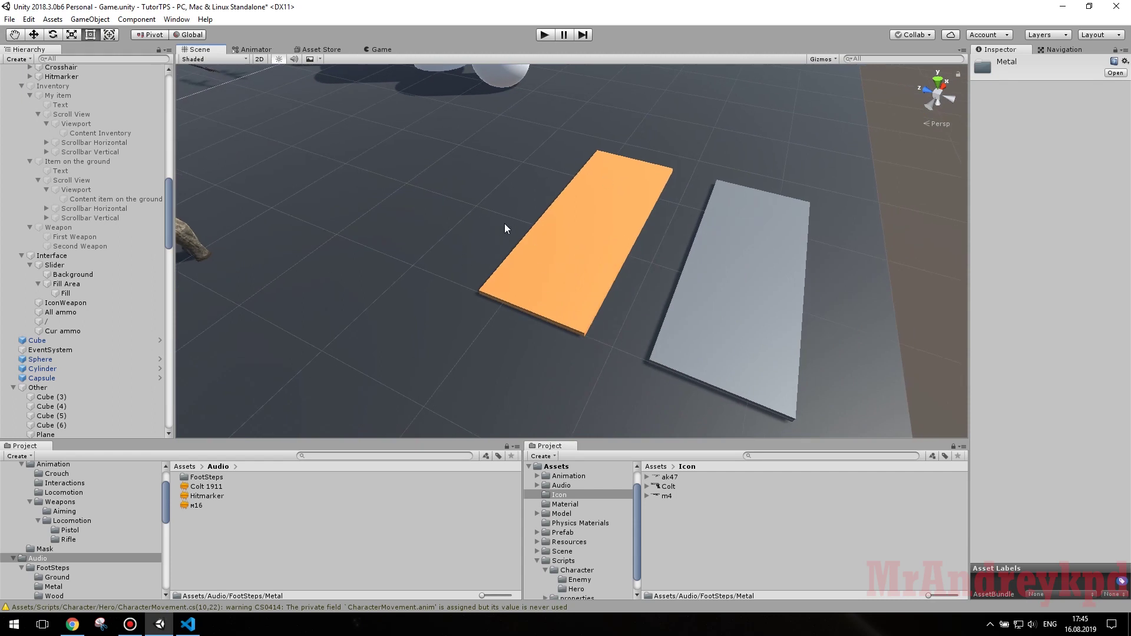
scroll(504, 236, down, 3)
click(668, 278)
click(1124, 205)
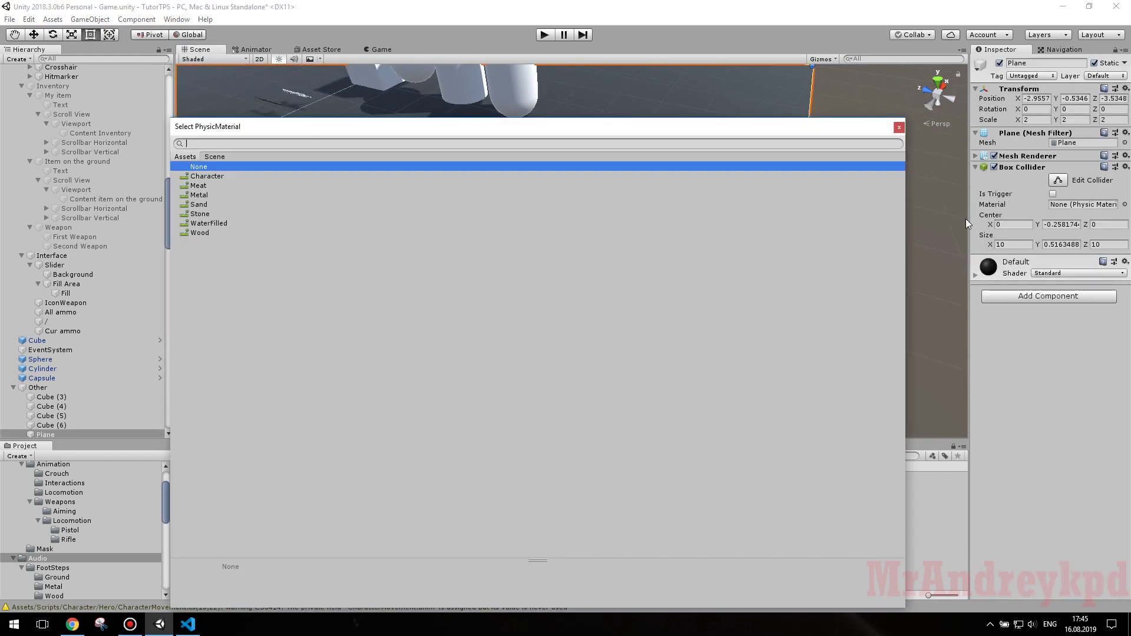
double_click(237, 203)
- Check the physics materials and both planes' materials, then open the FootSteps audio folder
click(580, 522)
click(683, 533)
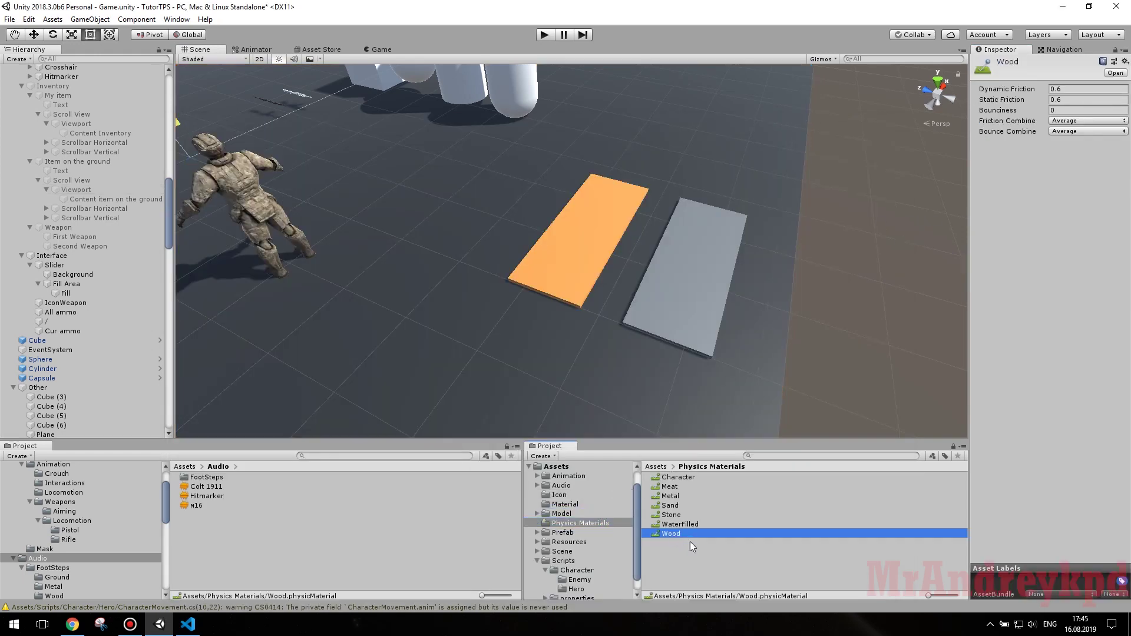
text(Gr)
click(659, 486)
click(586, 218)
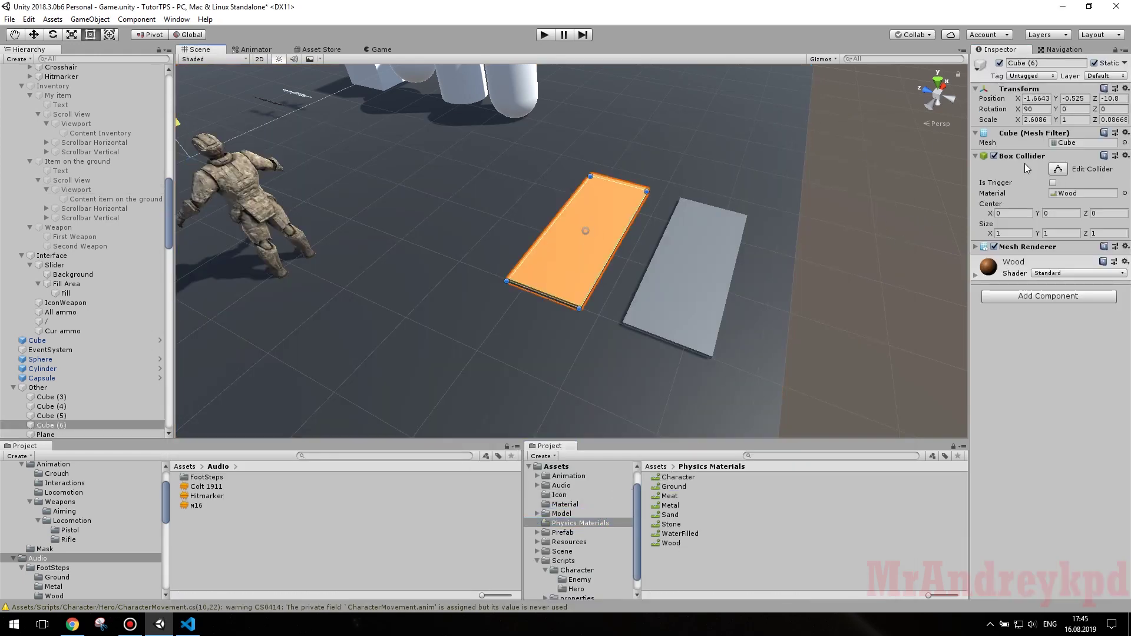
click(703, 285)
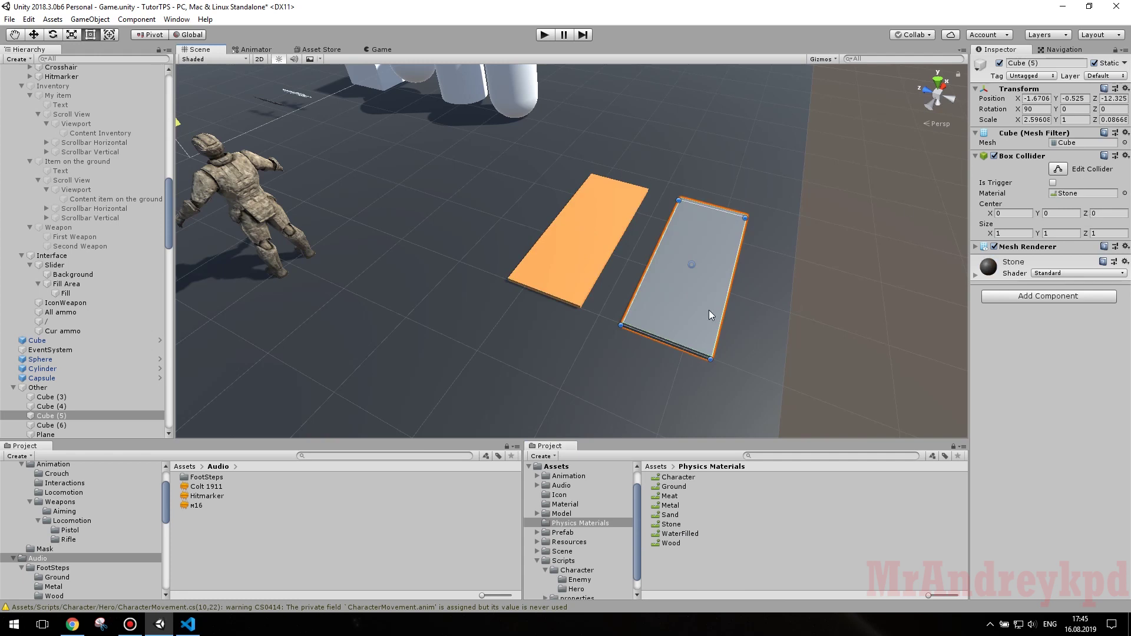
click(602, 241)
alt+drag(590, 246, 297, 358)
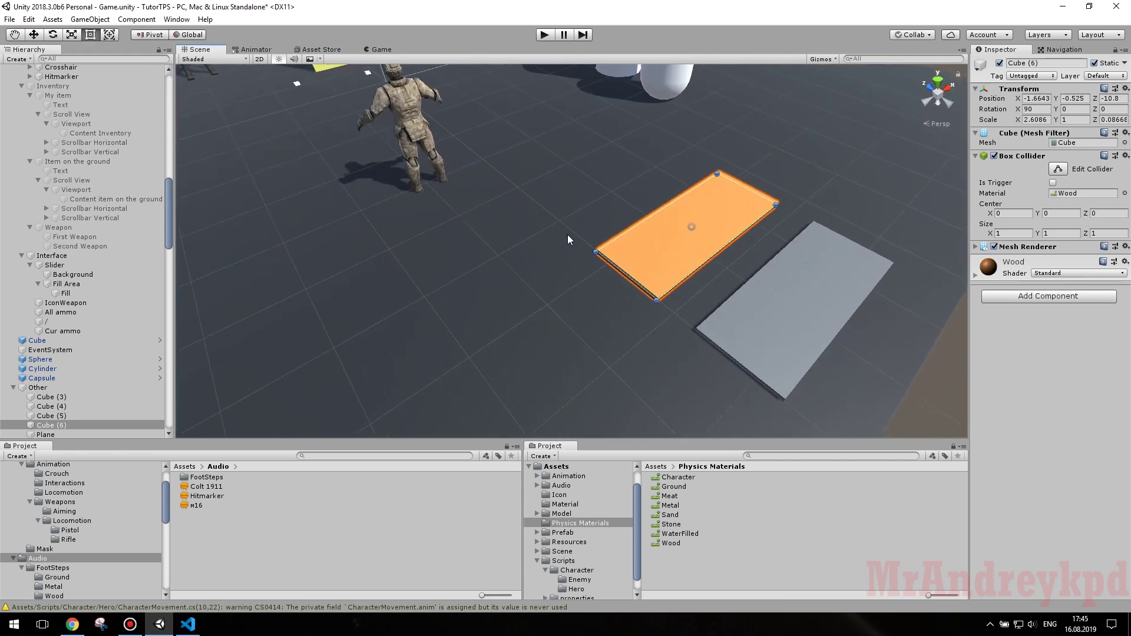
double_click(207, 478)
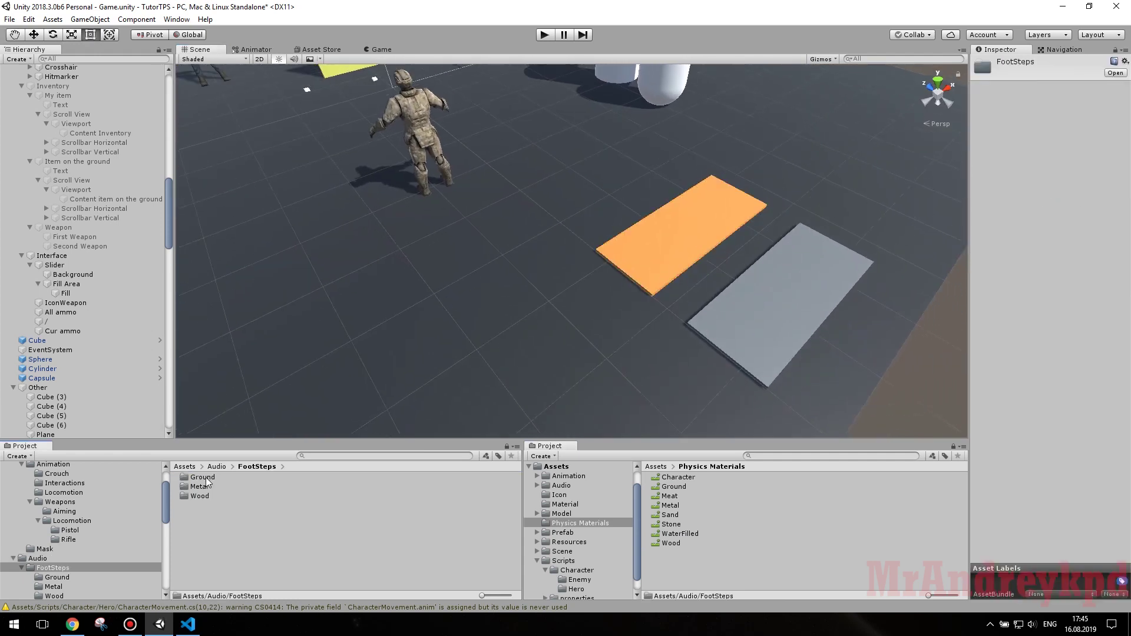
- Preview one footstep clip each from the Ground, Metal and Wood folders
double_click(208, 477)
click(209, 478)
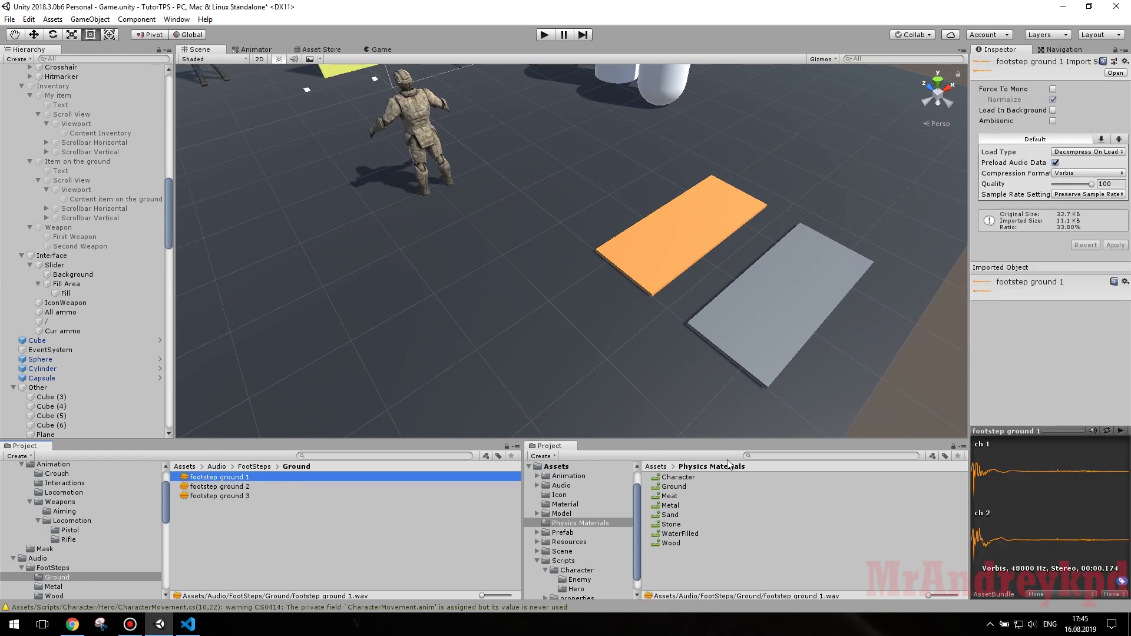
click(1120, 431)
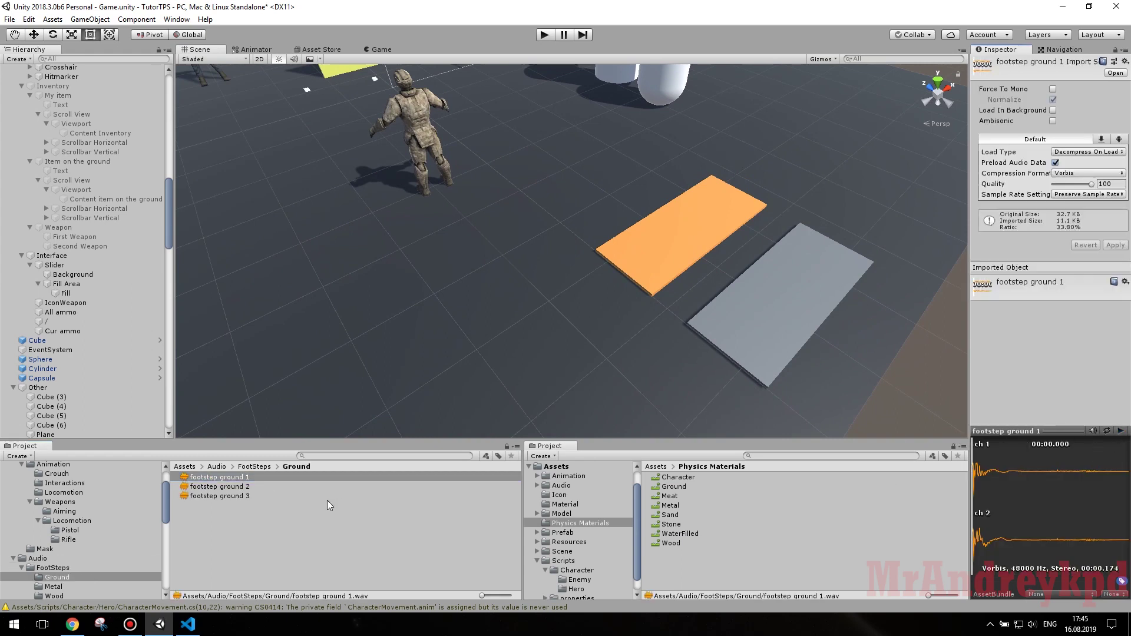
click(254, 466)
double_click(209, 487)
click(254, 478)
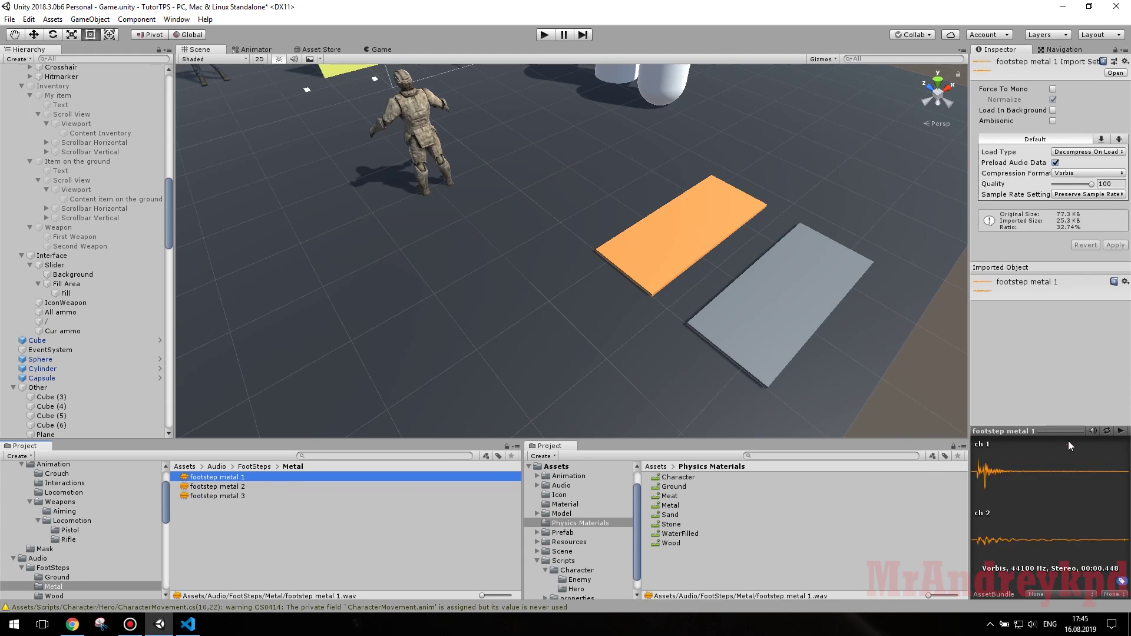
click(1120, 432)
click(257, 467)
click(212, 496)
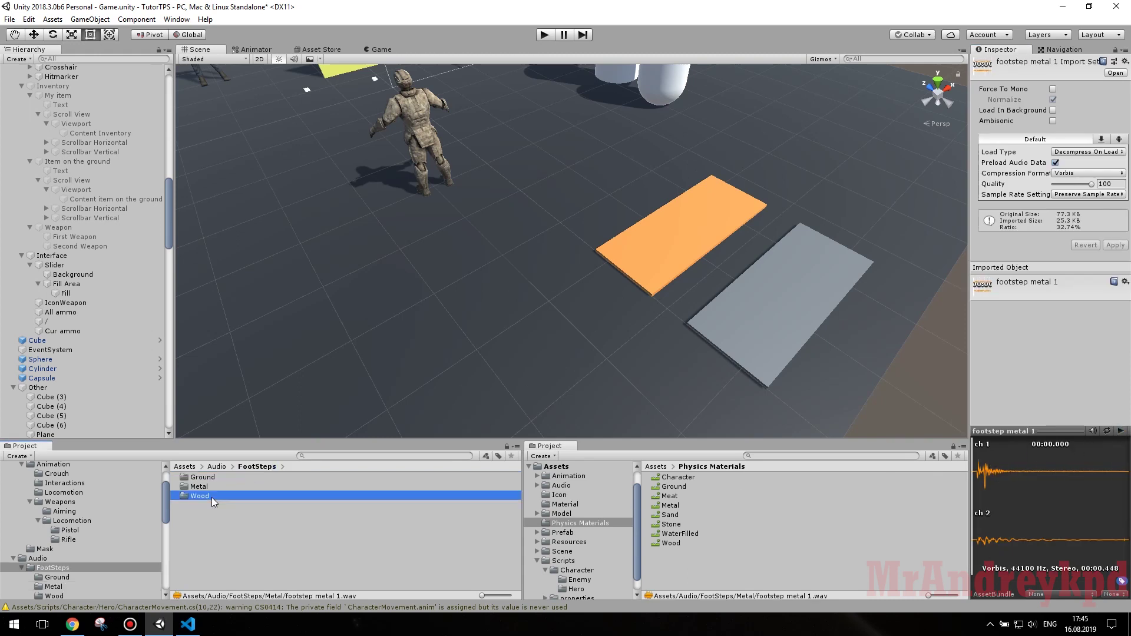
double_click(212, 496)
click(215, 477)
click(1120, 431)
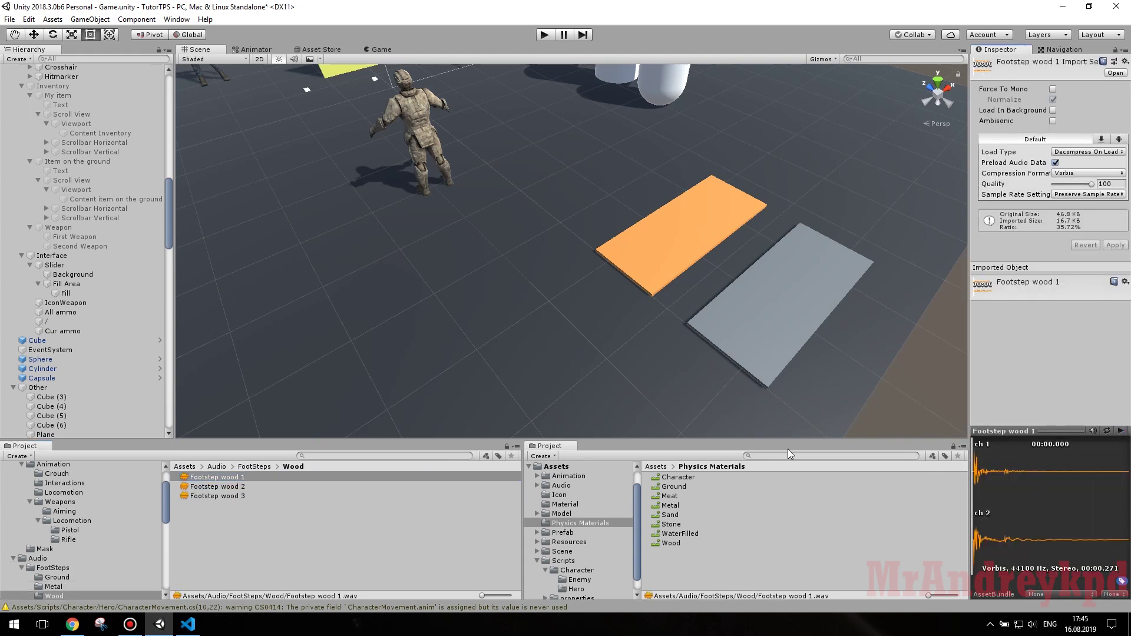
- Create a new C# script named SoundManager in the Scripts properties folder
click(216, 466)
click(185, 468)
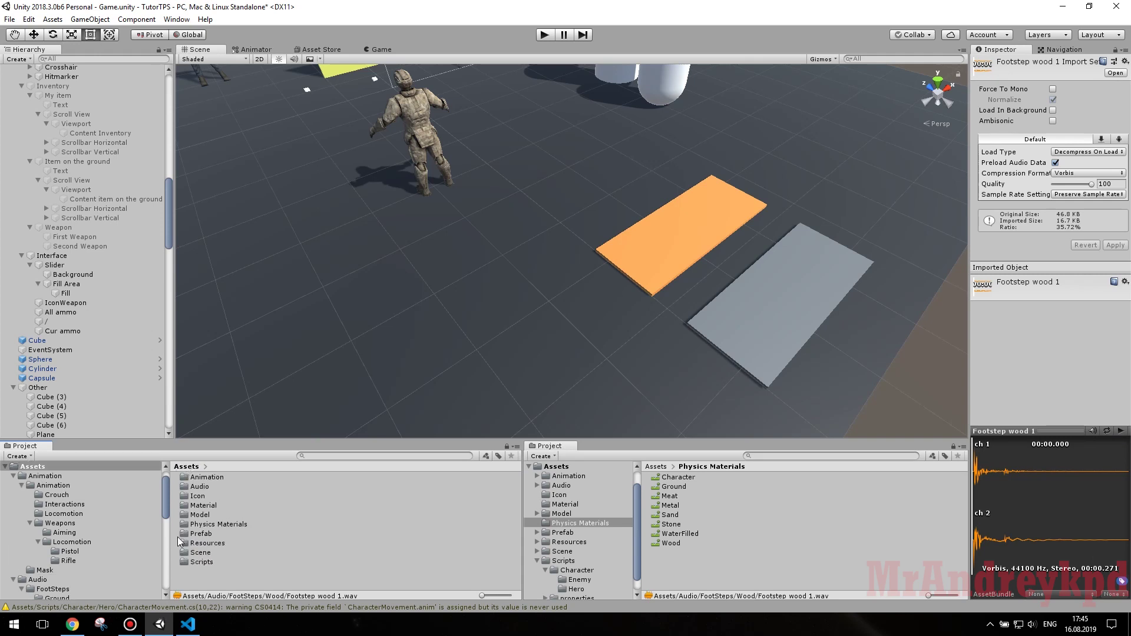
right_drag(383, 378, 386, 353)
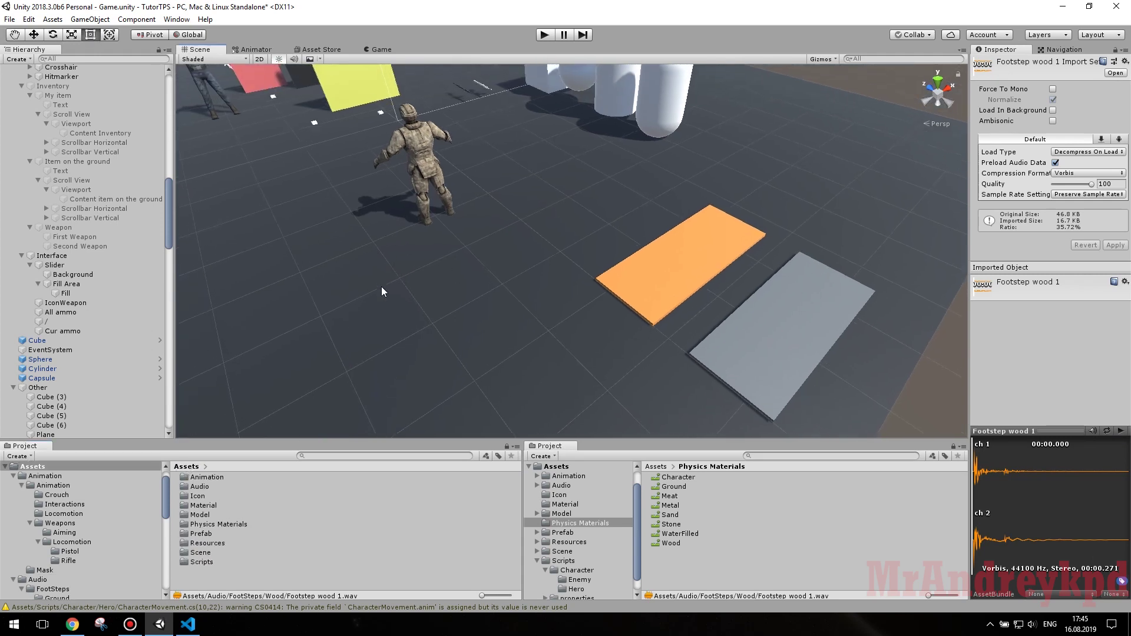
double_click(202, 562)
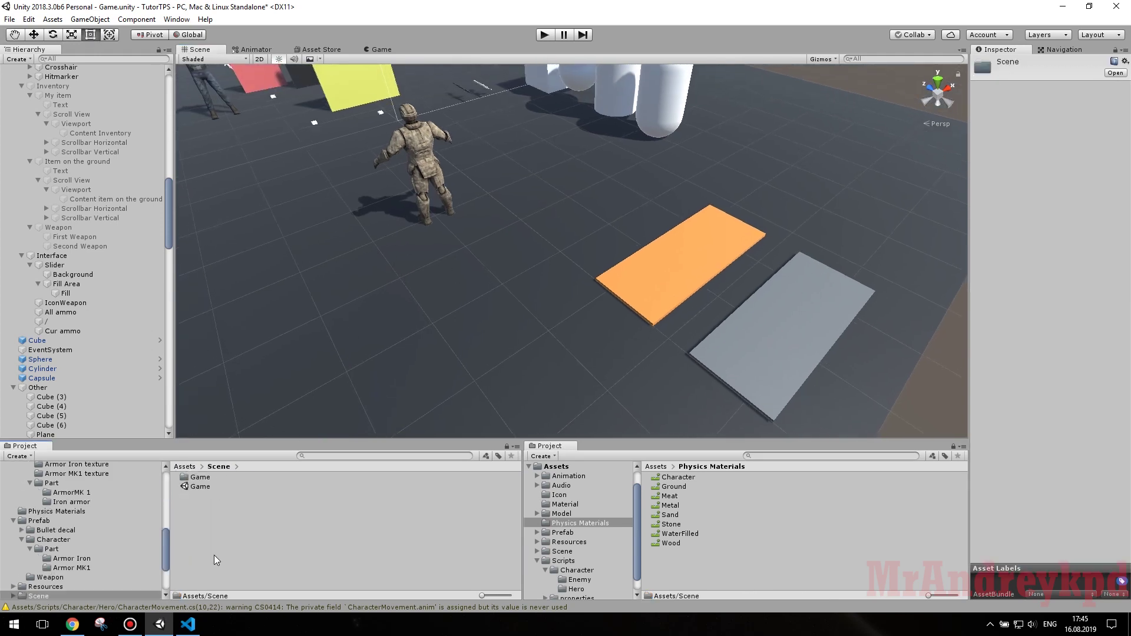
right_click(241, 536)
mouse_move(330, 263)
click(471, 209)
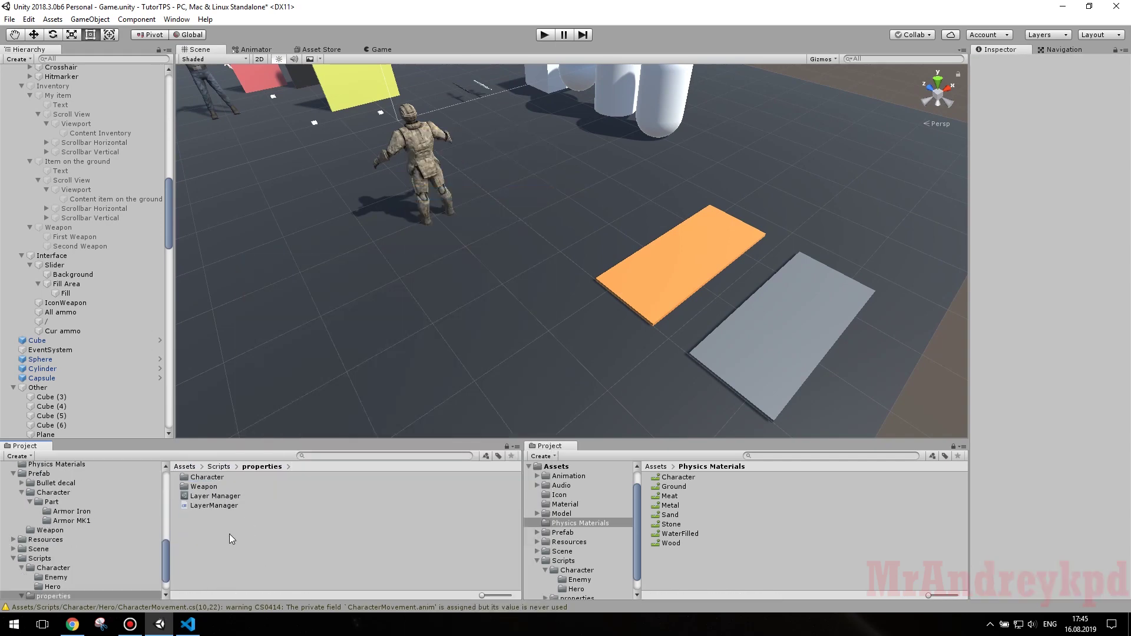
text(Sou)
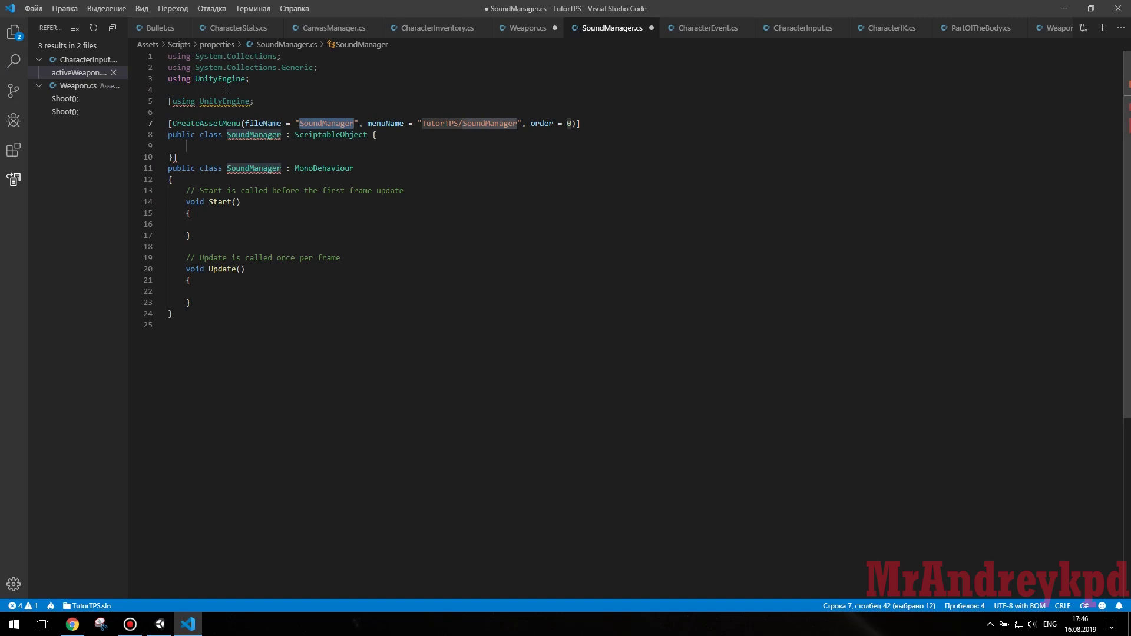
- Add CreateAssetMenu "Manager/Sound", inherit ScriptableObject, declare wood, ground and metal AudioClip arrays, and save
key(ctrl+z)
key(ctrl+z)
key(ctrl+z)
key(ctrl+z)
key(ctrl+z)
text(="Manager/Sound"))
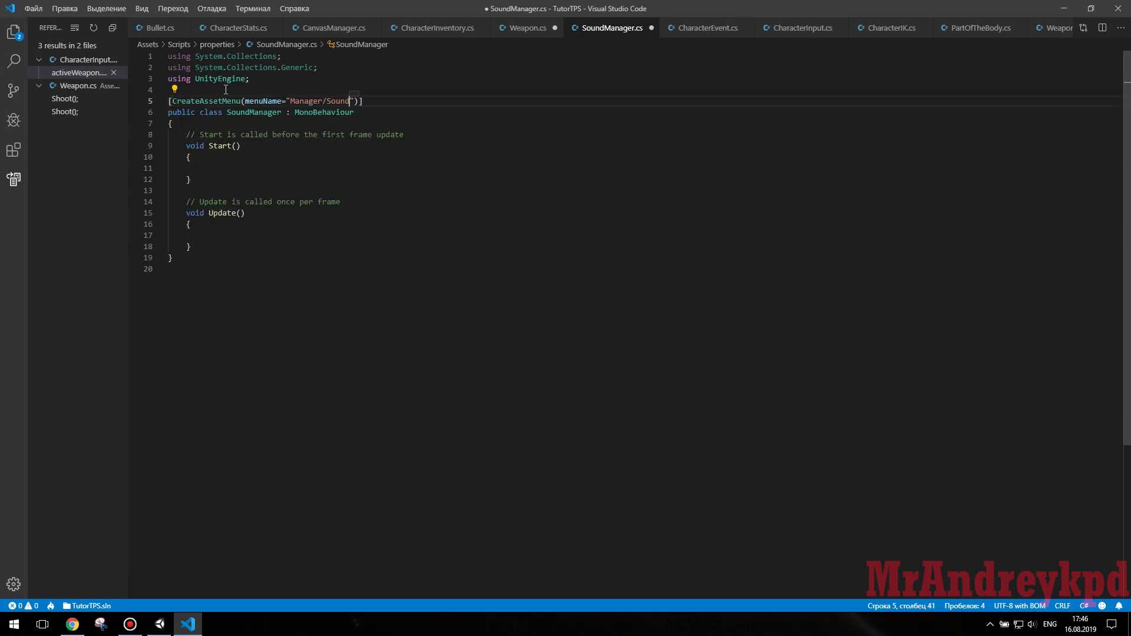
double_click(324, 112)
text(sc)
text([])
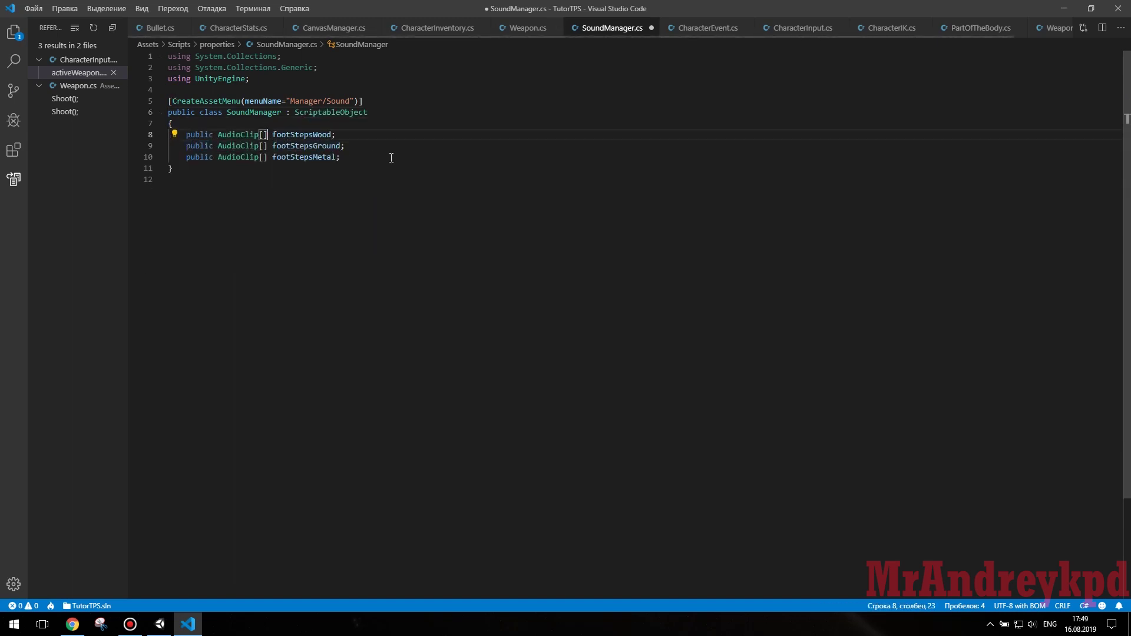
key(ctrl+s)
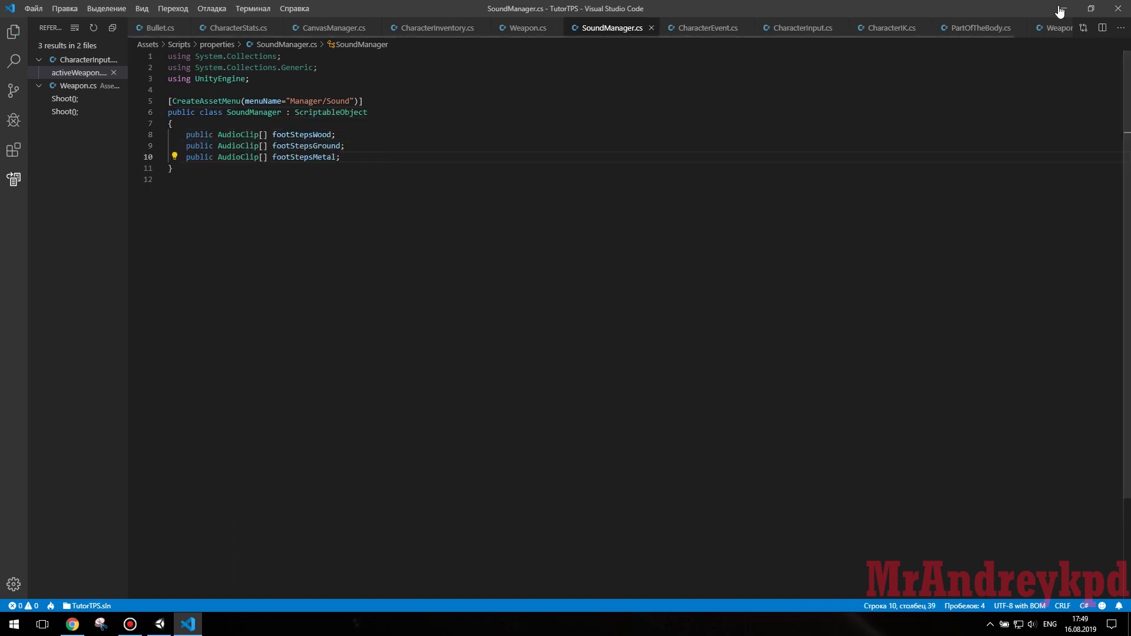
click(1061, 7)
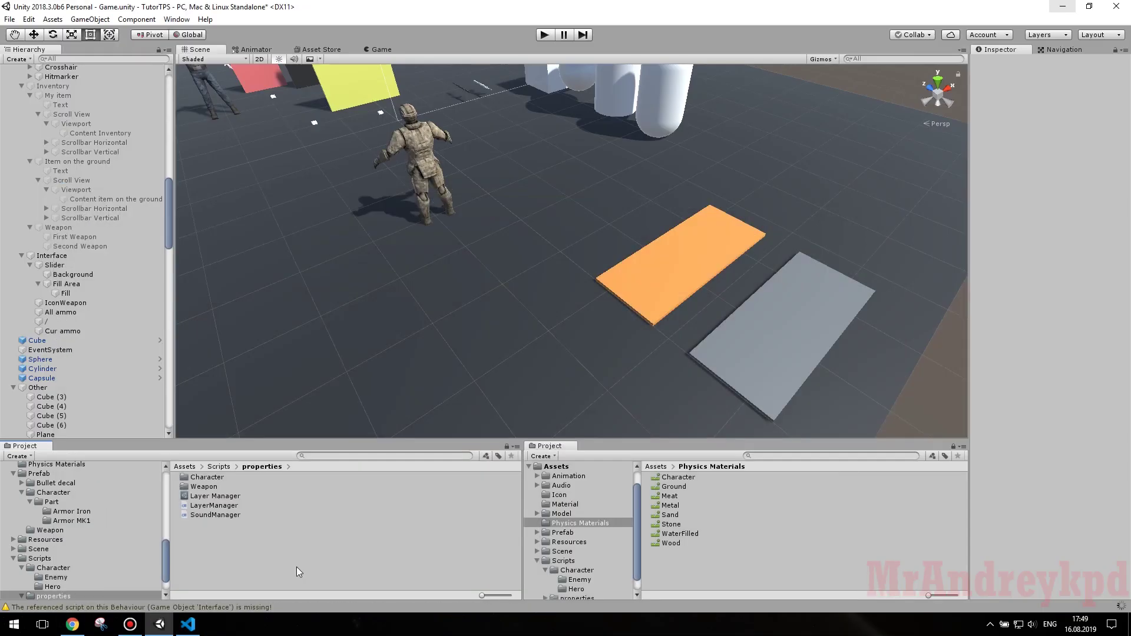
- Create a new Sound Manager asset via Create > Manager > Sound
right_click(299, 571)
mouse_move(328, 282)
mouse_move(538, 177)
click(612, 184)
key(Return)
- Fill Foot Steps Ground and Foot Steps Metal with their three footstep clips each
click(57, 595)
click(218, 477)
shift+click(219, 496)
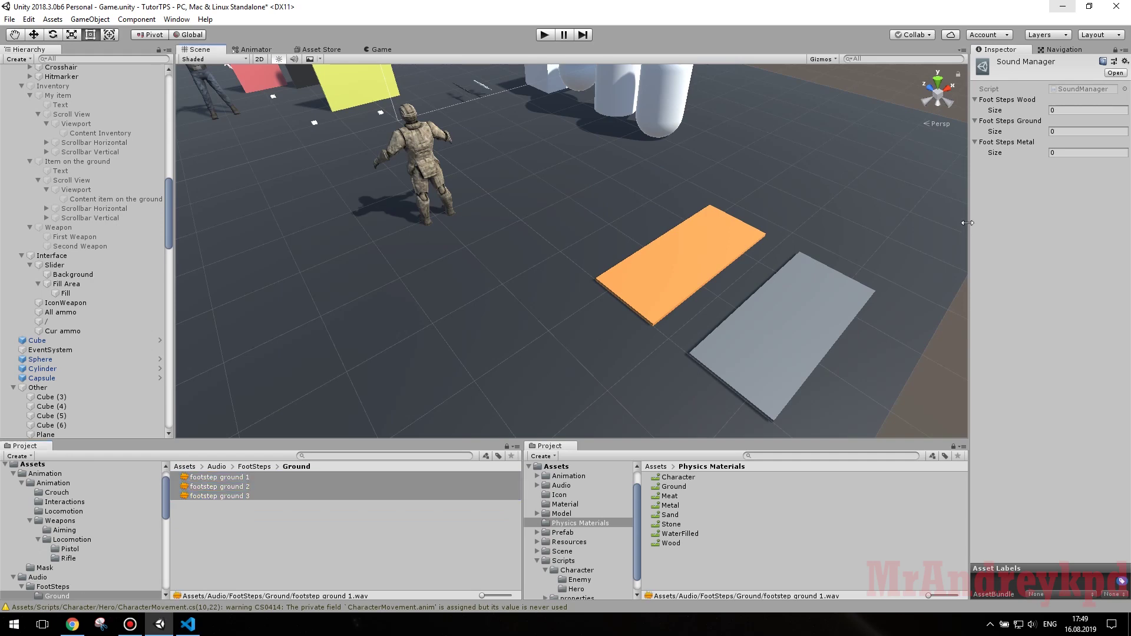
drag(967, 222, 1008, 121)
click(53, 586)
click(218, 477)
shift+click(219, 496)
drag(219, 496, 1006, 173)
- Select the three wood footstep clips and reposition the view behind the character
click(54, 596)
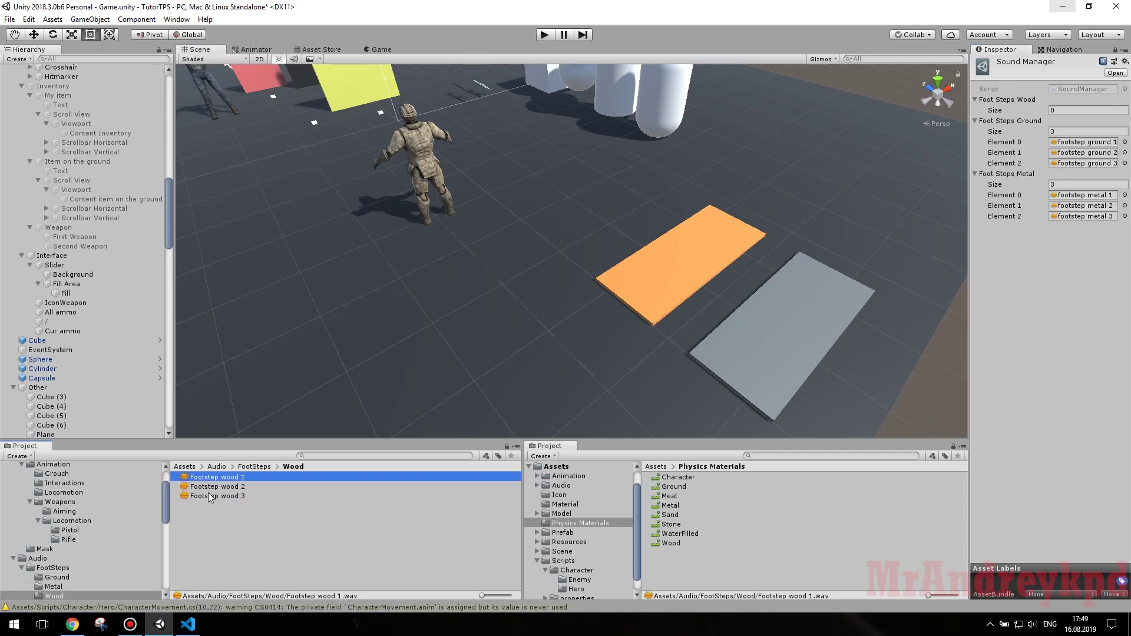
shift+click(211, 498)
drag(210, 498, 1009, 99)
mouse_move(681, 290)
right_down()
mouse_move(693, 279)
mouse_move(551, 273)
right_up()
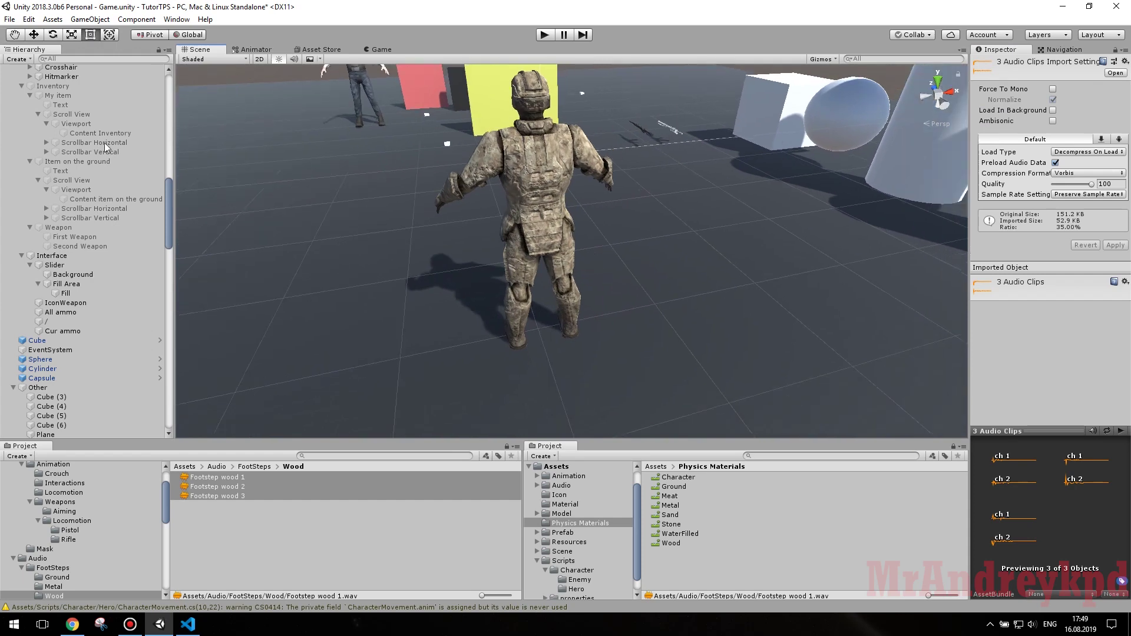
- Select ArmorMK1 and collapse its Character IK and Character Event components
click(449, 217)
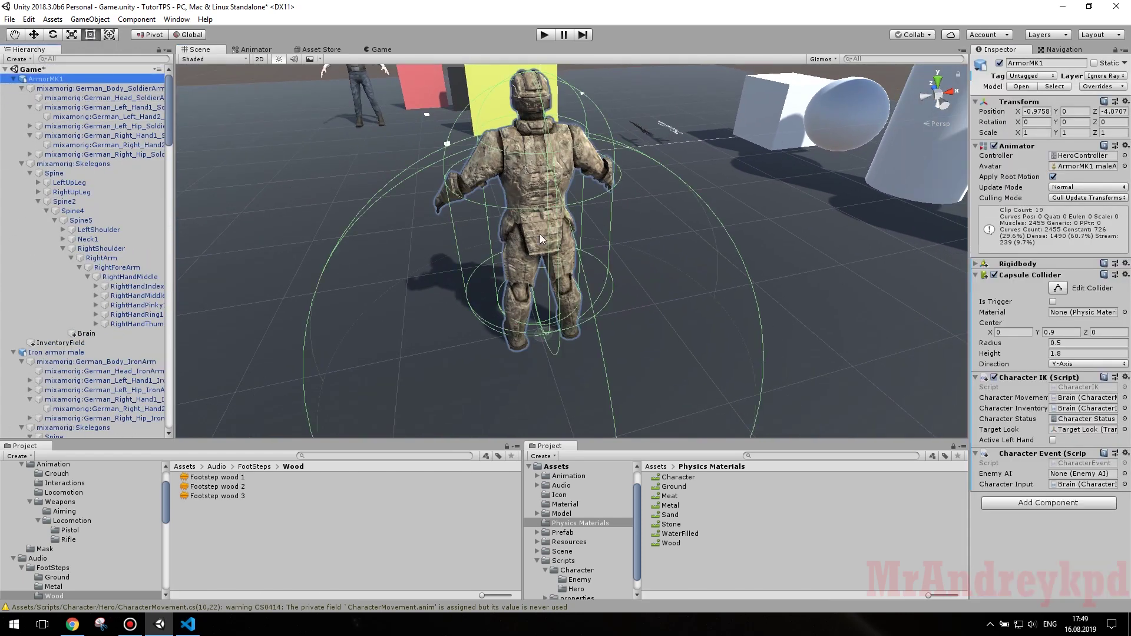
click(1028, 378)
click(1029, 390)
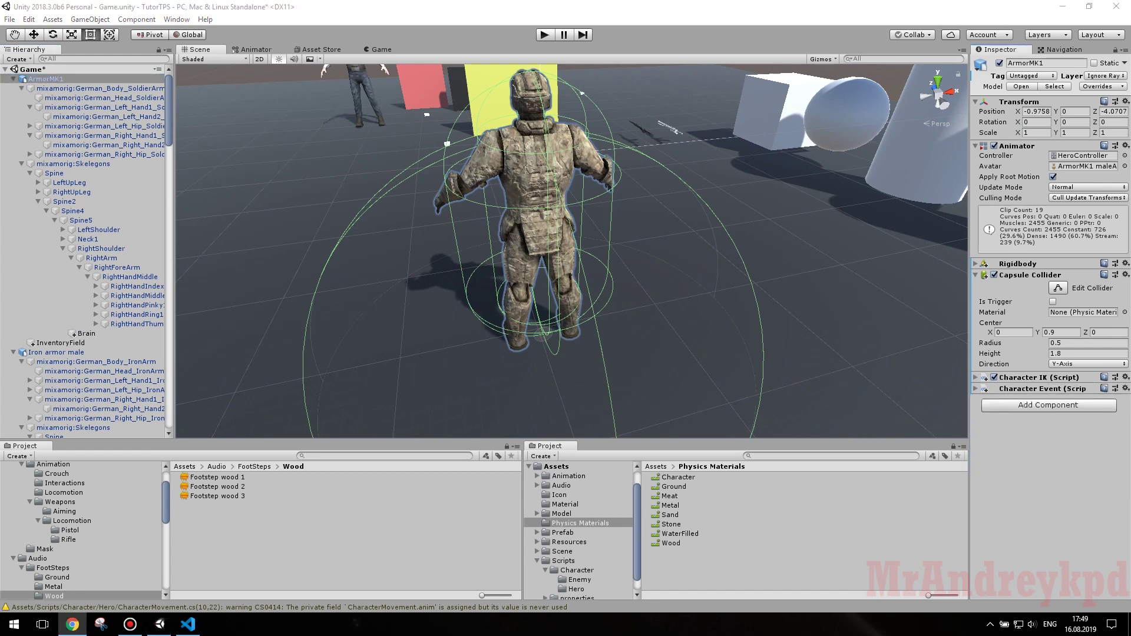
- Navigate the Project panel to the Scripts/Character folder
click(216, 466)
click(206, 486)
click(198, 466)
click(207, 528)
double_click(201, 562)
double_click(216, 537)
click(226, 471)
double_click(233, 494)
click(217, 467)
double_click(224, 478)
- Create a FootSteps C# script, open it in VS Code, and attach it to ArmorMK1
right_click(245, 578)
mouse_move(318, 291)
click(473, 211)
text(Foor)
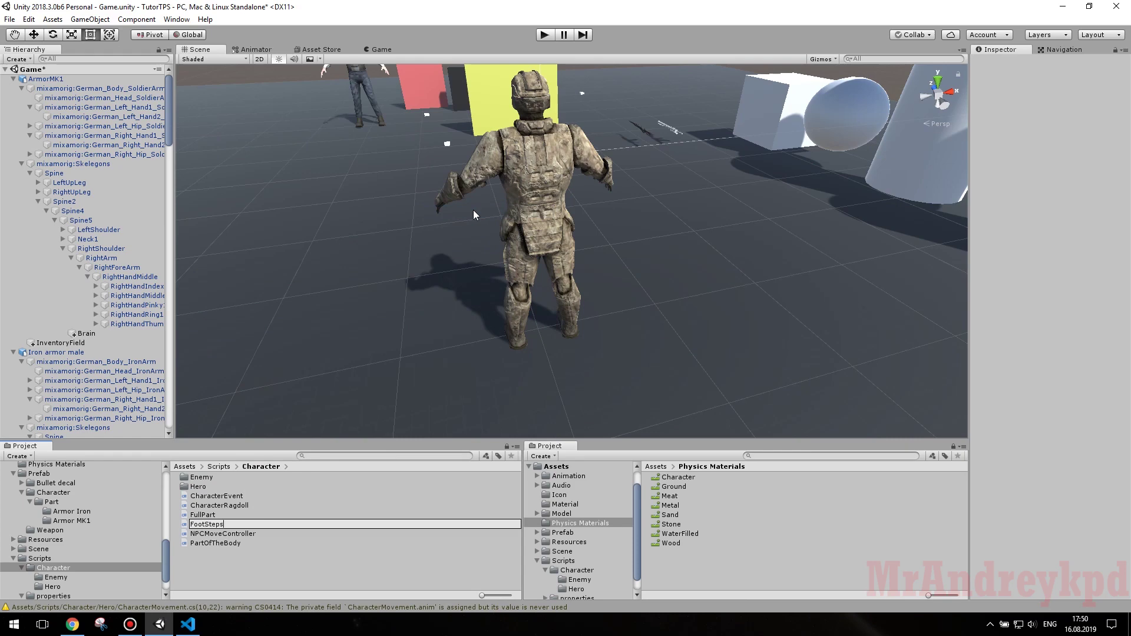
key(Return)
double_click(206, 514)
key(alt+Tab)
click(448, 194)
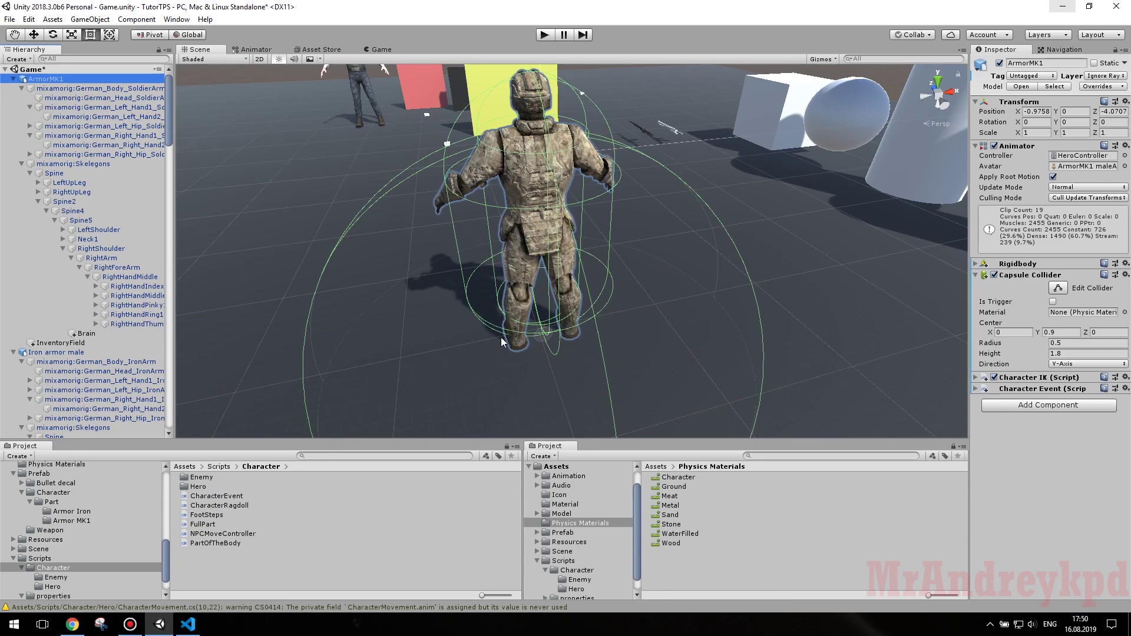
drag(214, 529, 47, 78)
- Delete the template Start and Update methods from FootSteps.cs
key(alt+Tab)
drag(189, 235, 167, 112)
click(190, 235)
shift+click(186, 123)
key(Delete)
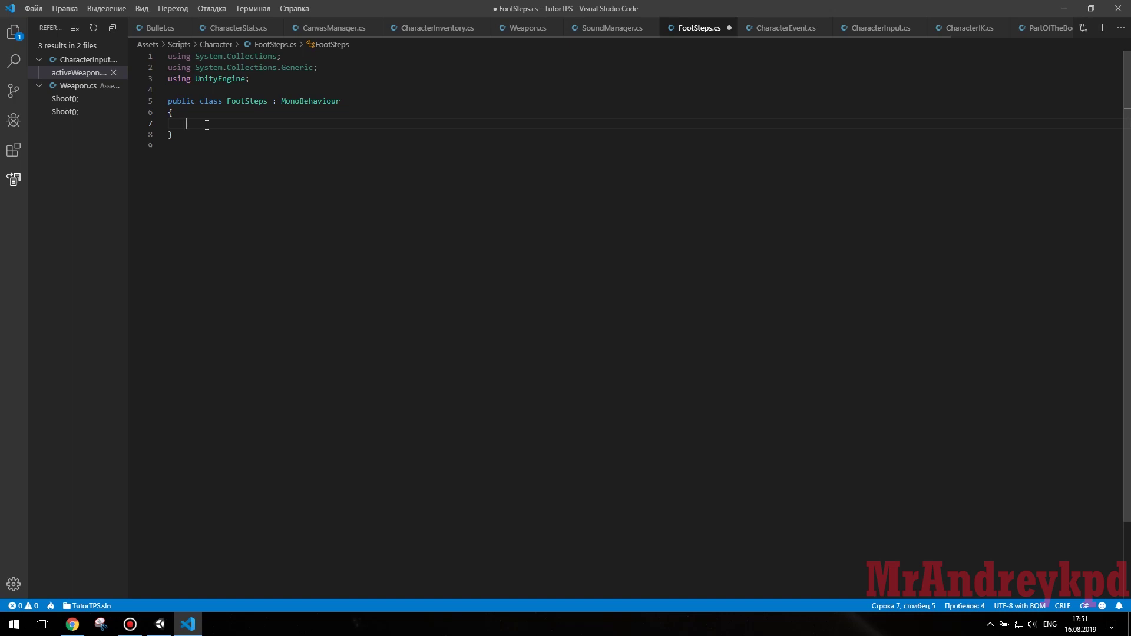
- Declare public SoundManager soundManager and AudioSource source fields
text(ublic audioma)
key(ctrl+BackSpace)
text(SoundManager soundManager;)
key(Return)
text(public audio)
key(Tab)
text(sour)
key(Tab)
text(;)
key(Return)
- Declare Vector3 leftLeg and rightLeg fields
text(public)
key(Escape)
key(BackSpace)
key(BackSpace)
key(BackSpace)
text(Vector3 leftLeg;)
key(Return)
text(Ve)
key(Tab)
text(right)
- Add a Start method that sets anim = GetComponent<Animator>()
key(Return)
key(Return)
text(star)
key(Return)
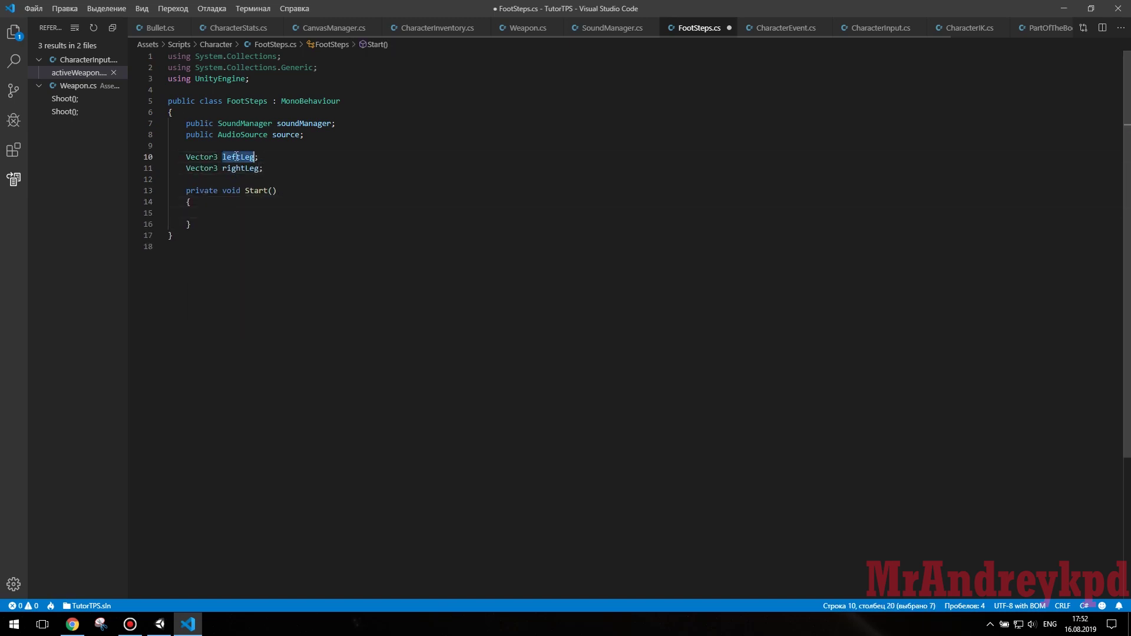
text(animator)
key(Tab)
text(anim = GetComponent<animator)
key(Tab)
text(>();)
key(Return)
key(Return)
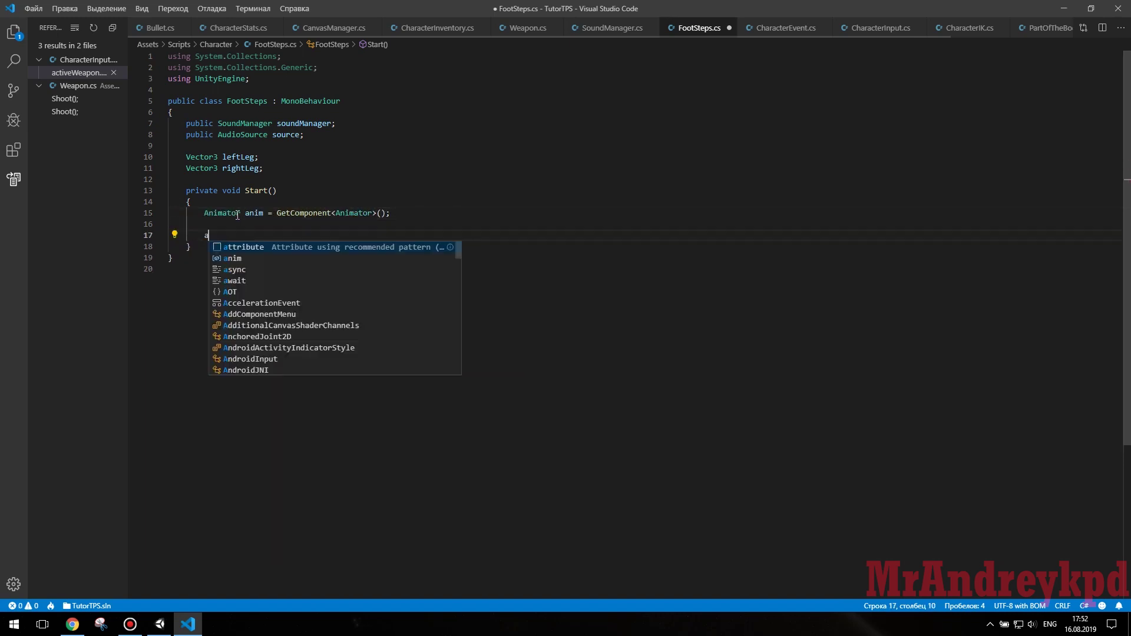
- In Start, set leftLeg and rightLeg from the LeftLowerLeg and RightLowerLeg bone positions
text(leftLeg = anim.GetBo)
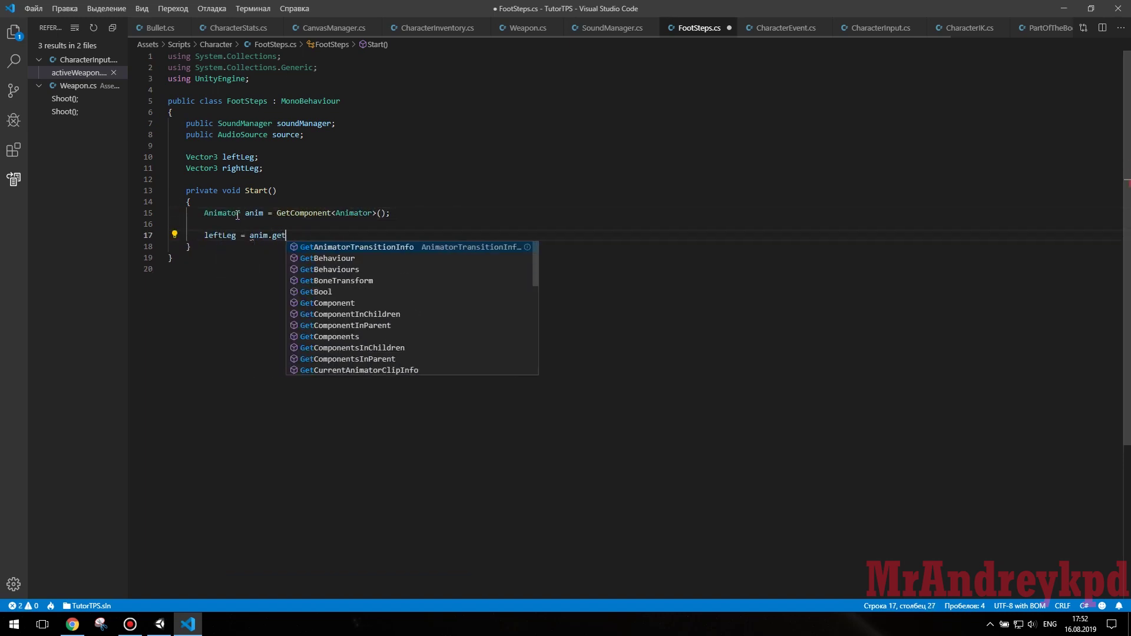
key(Tab)
text((humanB)
key(Tab)
text(.LeftLow)
key(Tab)
text().pos)
key(Tab)
text(;)
key(Return)
text(rightLeg = anim.Ge)
key(Tab)
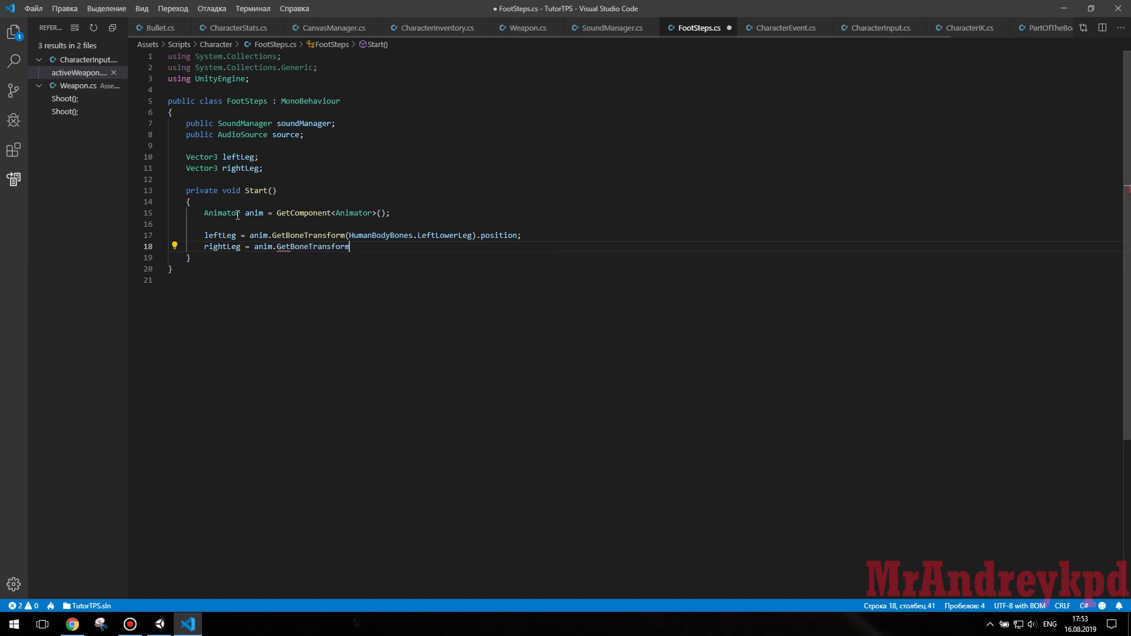
text((HumanB)
key(Tab)
text(.RightL)
key(Tab)
text().position;)
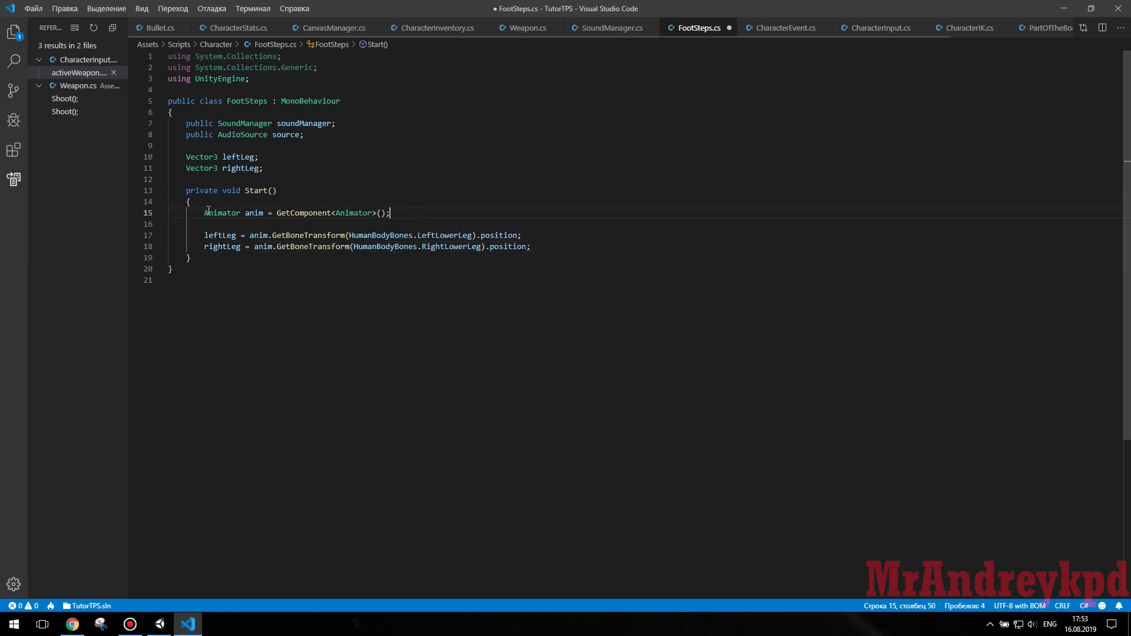
- Move the Animator anim declaration from Start up to the class fields
drag(204, 213, 267, 213)
key(ctrl+c)
click(304, 134)
key(Return)
key(ctrl+v)
key(BackSpace)
- Set source = GetComponent<AudioSource>() in Start and save FootSteps.cs
key(Return)
text(source = GetC)
key(Tab)
text(<AudioSource>();)
key(ctrl+s)
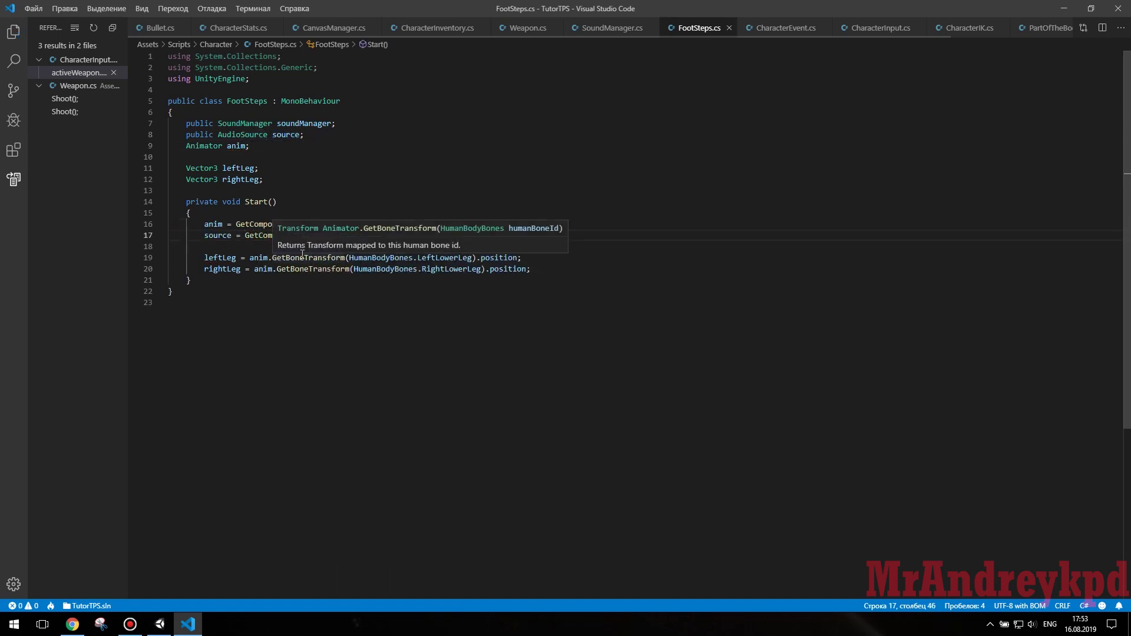
click(209, 283)
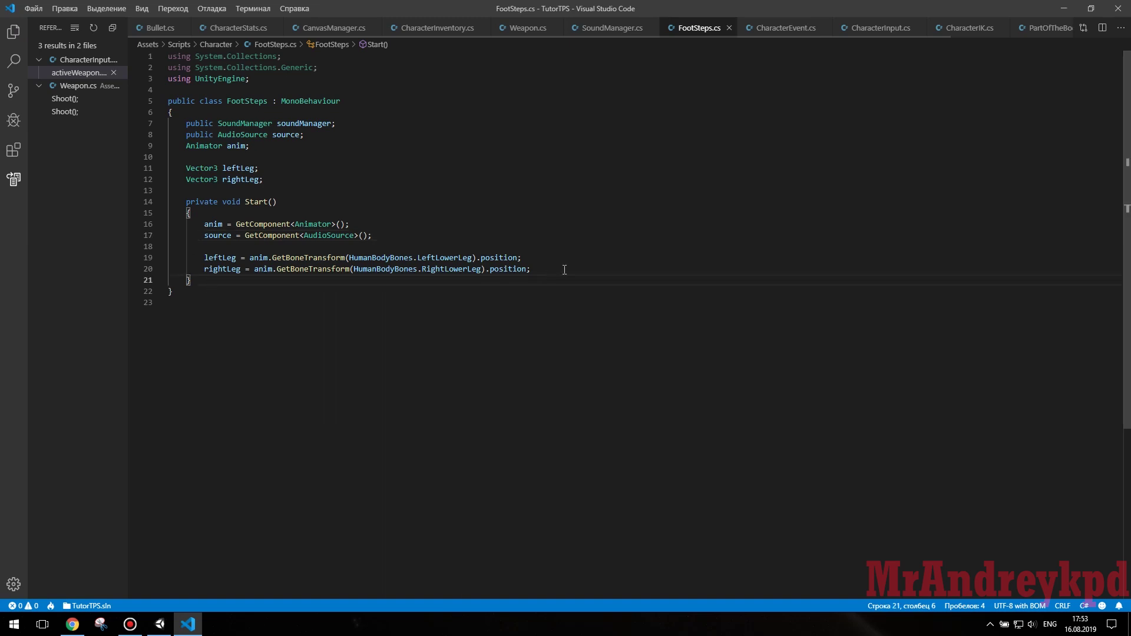
- Add a public void Step(string leg) method below Start in FootSteps.cs
drag(557, 272, 171, 258)
click(212, 282)
key(Return)
key(Return)
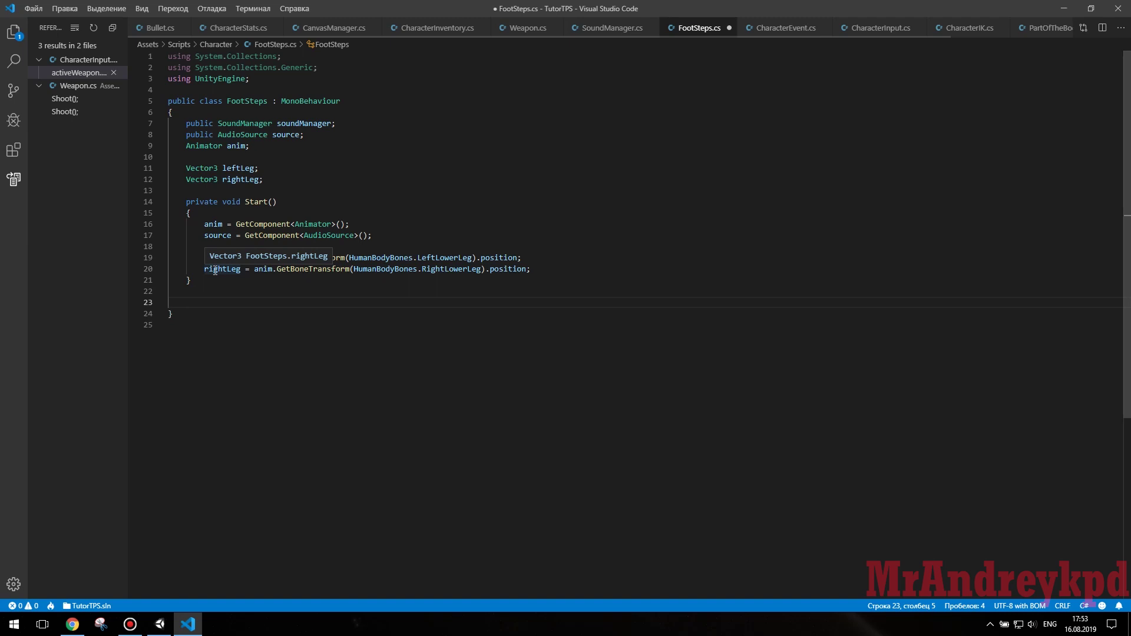
text(public void )
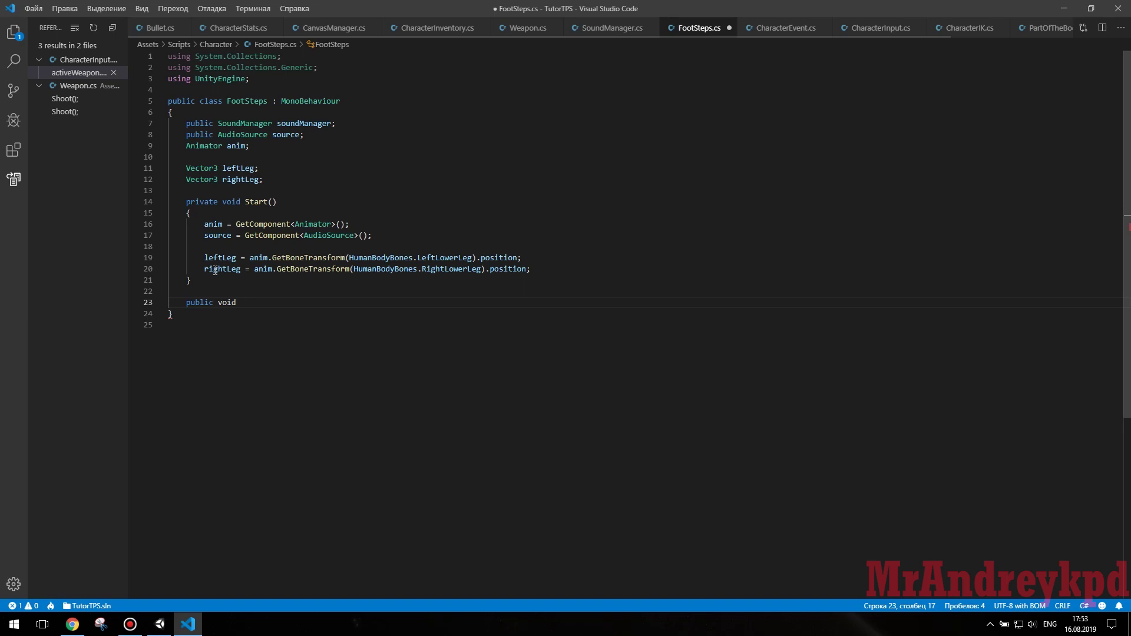
text(S)
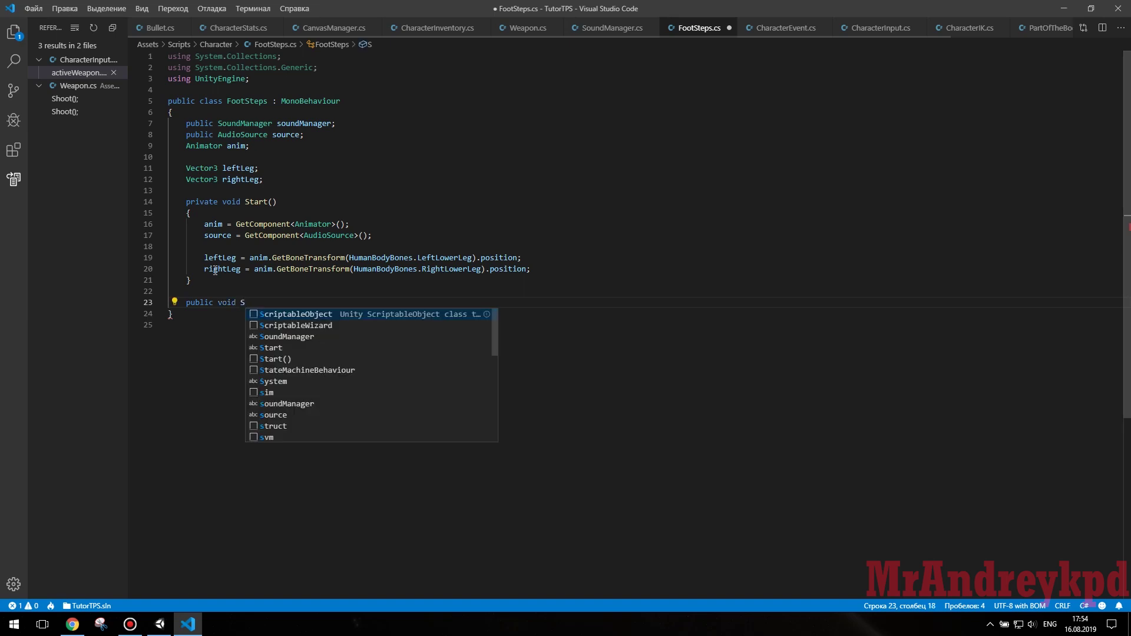
text(tep()
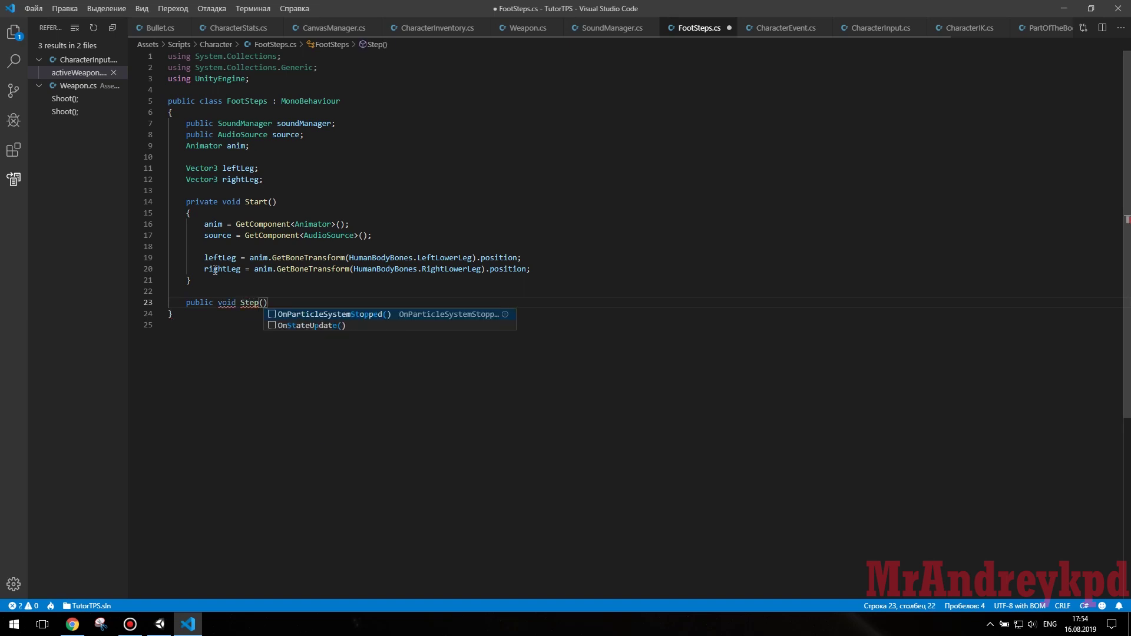
text(stri)
key(Return)
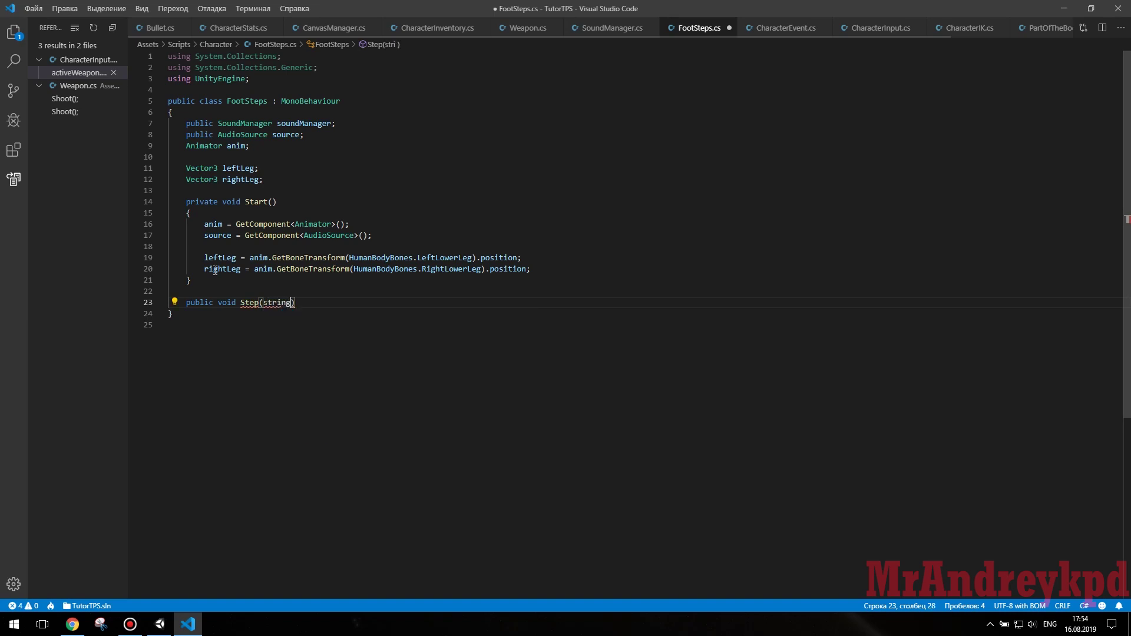
text(leg)
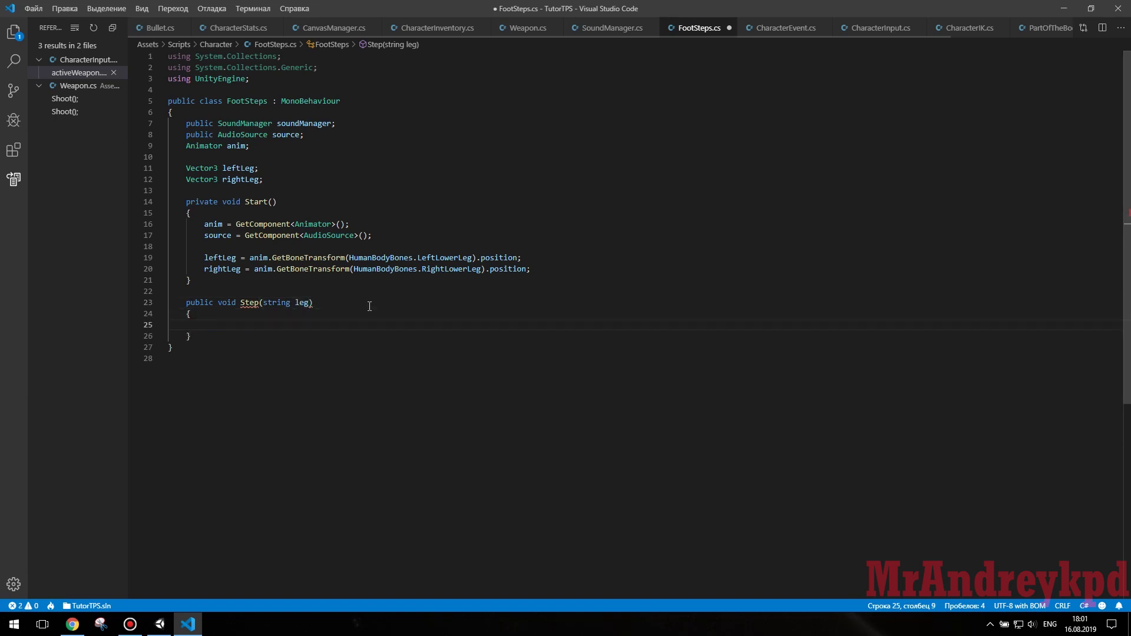
- Move the two leg-position lines from Start into Step, wrapped in an if/else on leg
drag(530, 269, 189, 261)
key(ctrl+x)
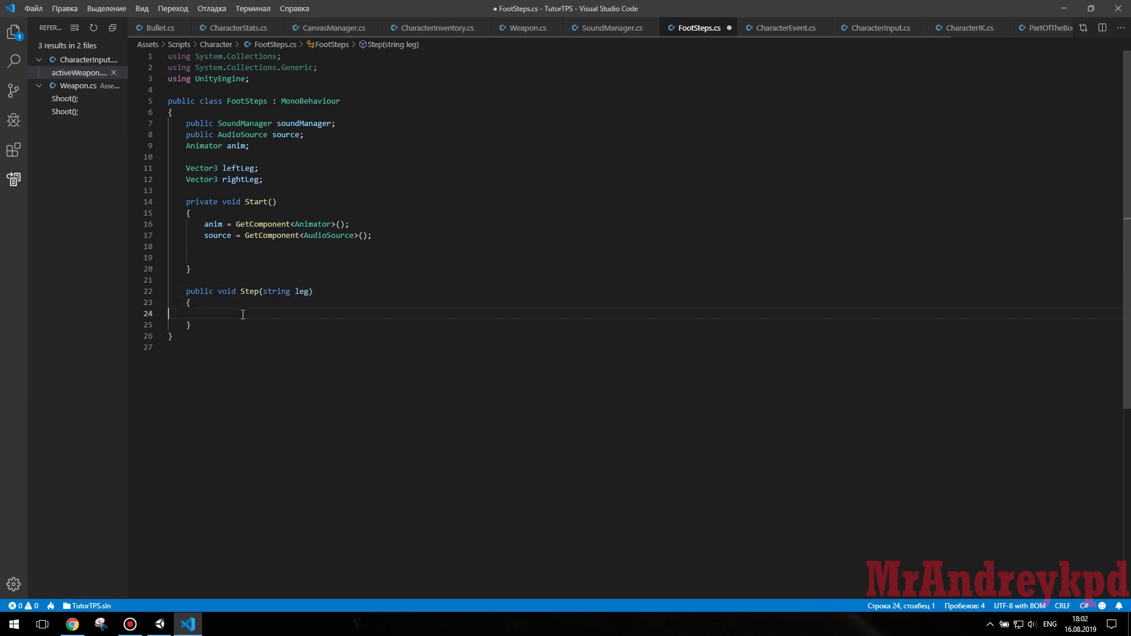
click(295, 313)
key(ctrl+v)
click(296, 291)
key(Down)
key(Down)
text(if()
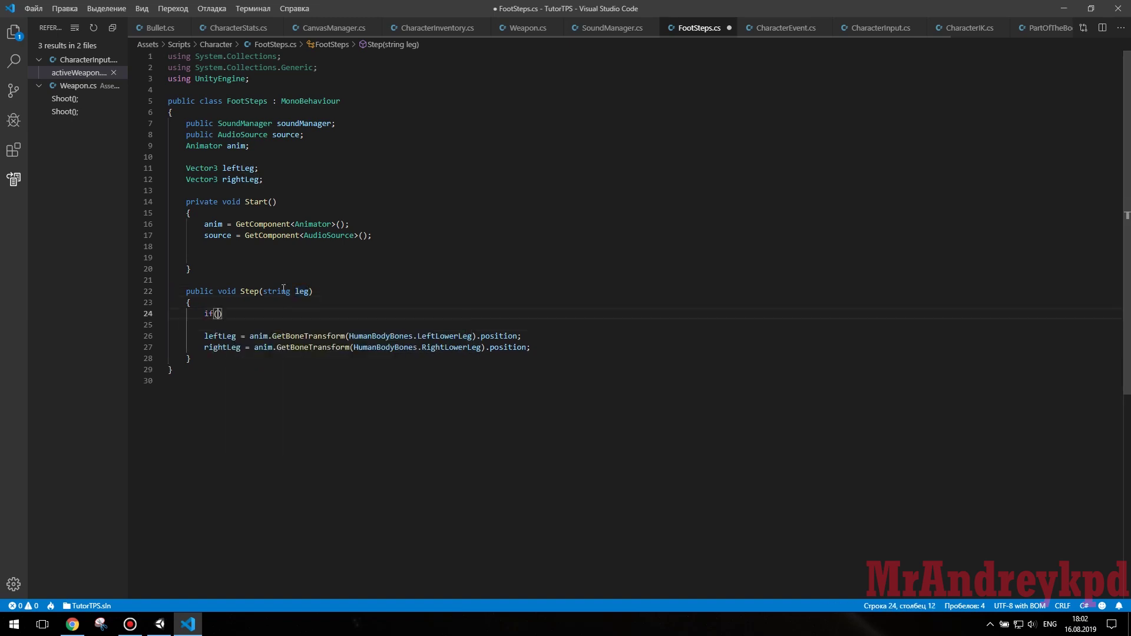
text(t)
key(End)
key(Return)
text(else)
- Declare Vector3 startPoint and assign it the left lower-leg position in the if branch
click(221, 302)
key(Return)
text(Vector3 startPoi)
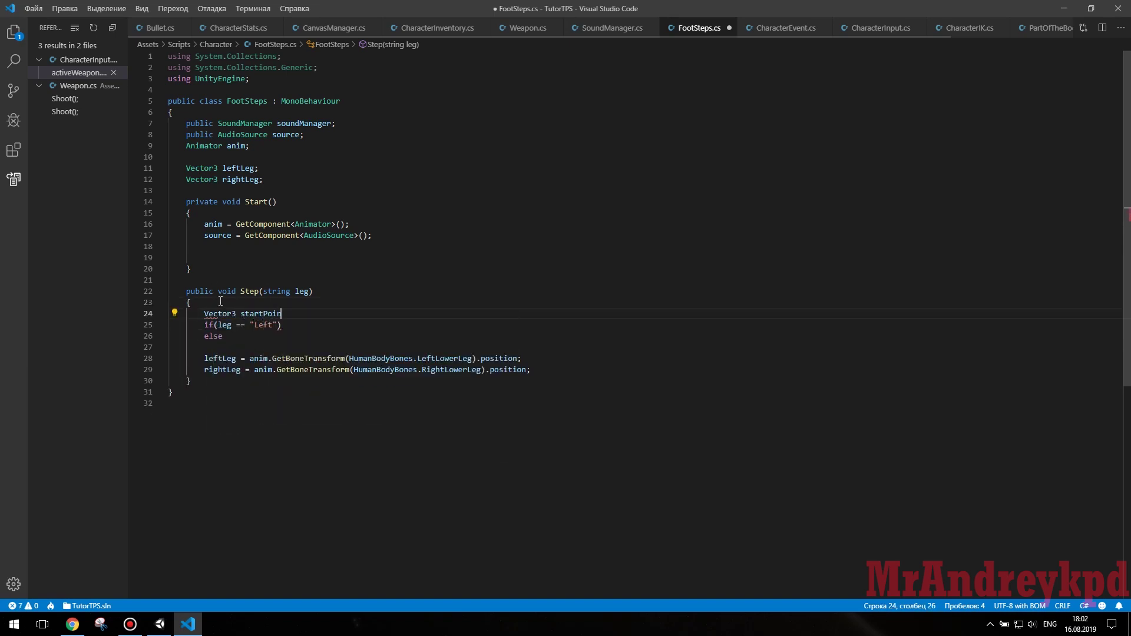
key(Return)
double_click(263, 313)
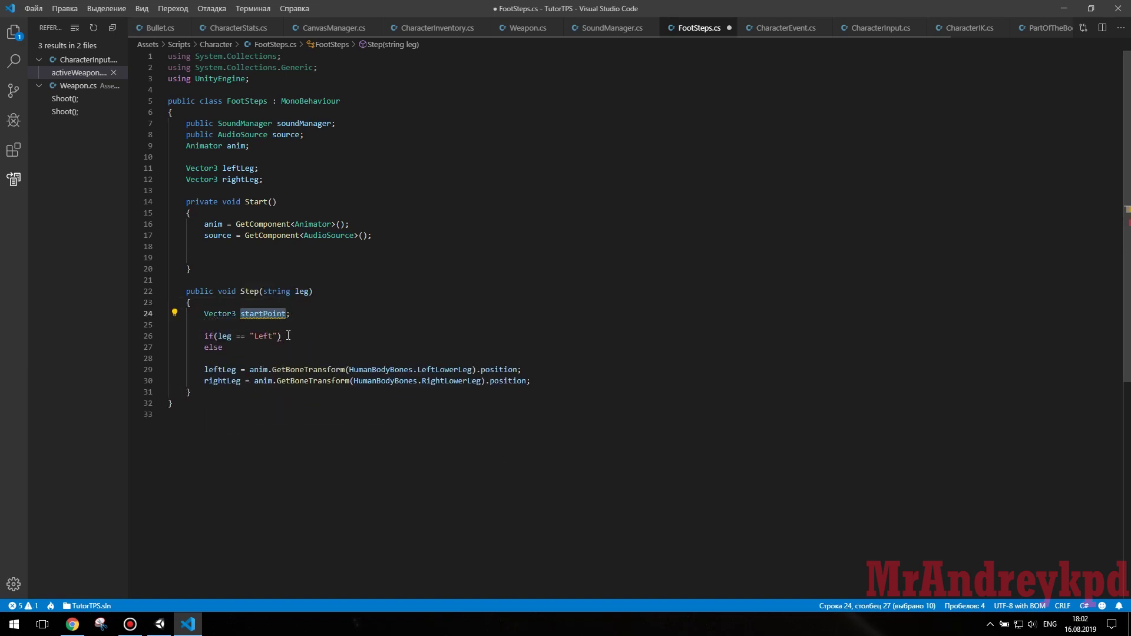
click(288, 336)
key(Return)
key(ctrl+v)
drag(523, 380, 249, 381)
key(ctrl+c)
click(260, 347)
key(ctrl+v)
- Delete the old leftLeg and rightLeg fields and set startPoint to the right-leg position in else
drag(263, 179, 249, 145)
key(BackSpace)
drag(551, 363, 245, 358)
double_click(263, 280)
key(ctrl+c)
click(224, 324)
key(ctrl+v)
mouse_move(532, 358)
mouse_down()
mouse_move(245, 359)
mouse_move(168, 347)
mouse_up()
key(ctrl+x)
click(272, 324)
key(ctrl+v)
- Declare RaycastHit hit and add if(Physics.Linecast(startPoint, startPoint + -Vector3.up, out hit))
key(BackSpace)
text(rau)
key(BackSpace)
text(yc)
key(Return)
text(hit;)
key(Return)
text(if(Physics.Linecast(startPoint, startPoint + -Vector3.up, out hit)
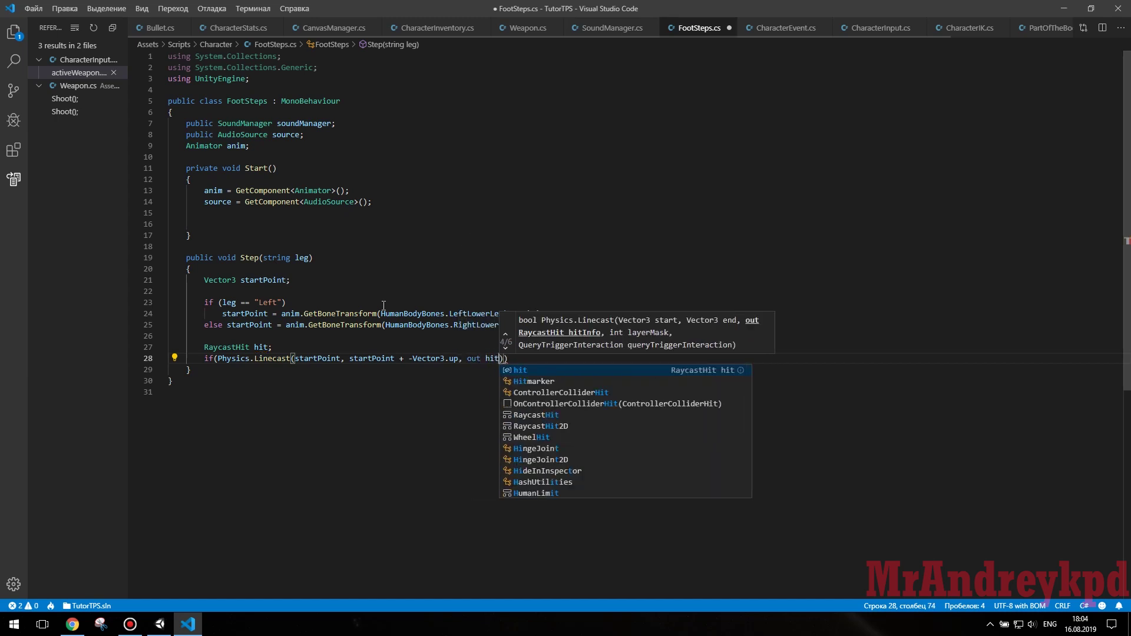
key(Escape)
click(353, 144)
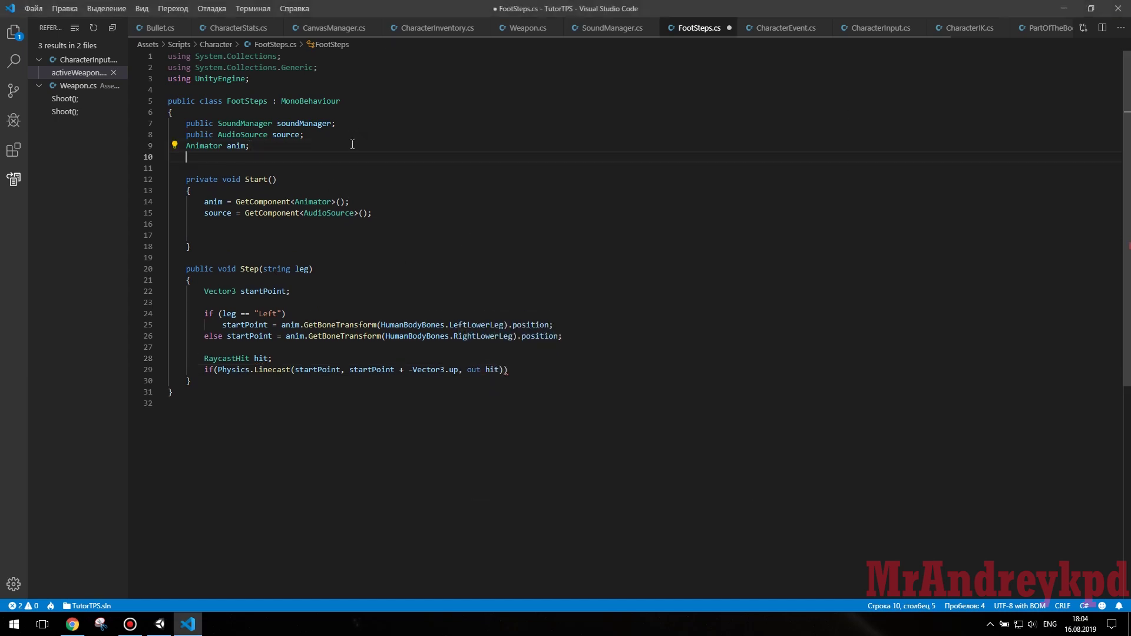
- Add a public LayerManager layerManager field, save FootSteps.cs, and open the linecast's body brace
key(Return)
key(Return)
text(layer)
key(Tab)
text(l)
key(Tab)
text(;)
key(Home)
text(public)
key(ctrl+s)
click(517, 381)
key(Return)
text({)
key(Return)
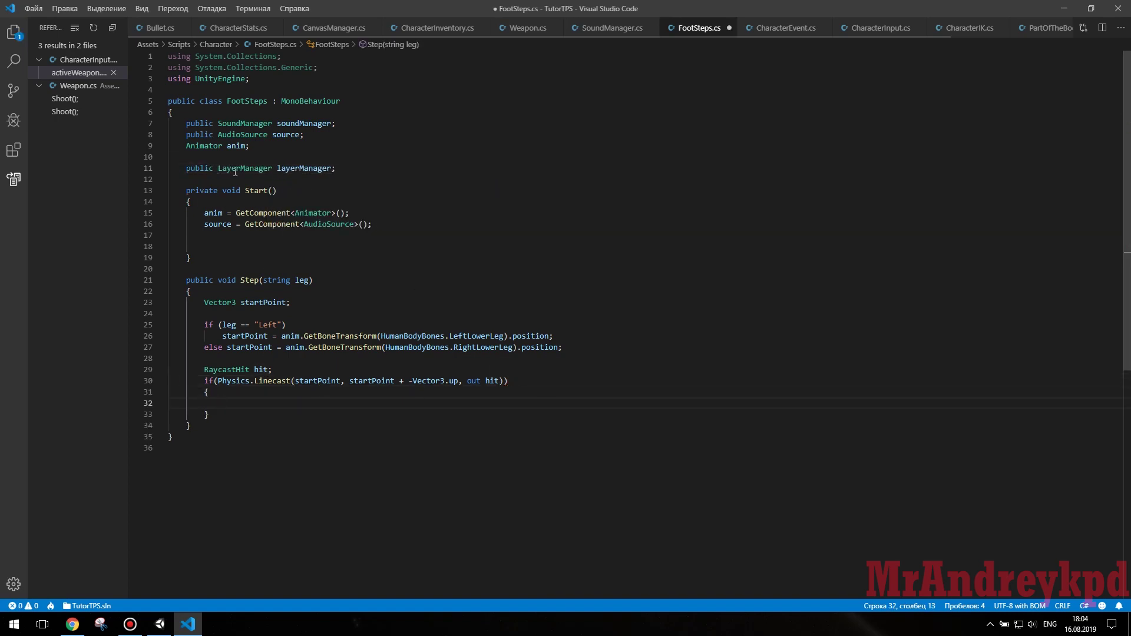
- In LayerManager.cs, add [Header("Footstep")] public LayerMask footStepMask; and save
ctrl+click(242, 170)
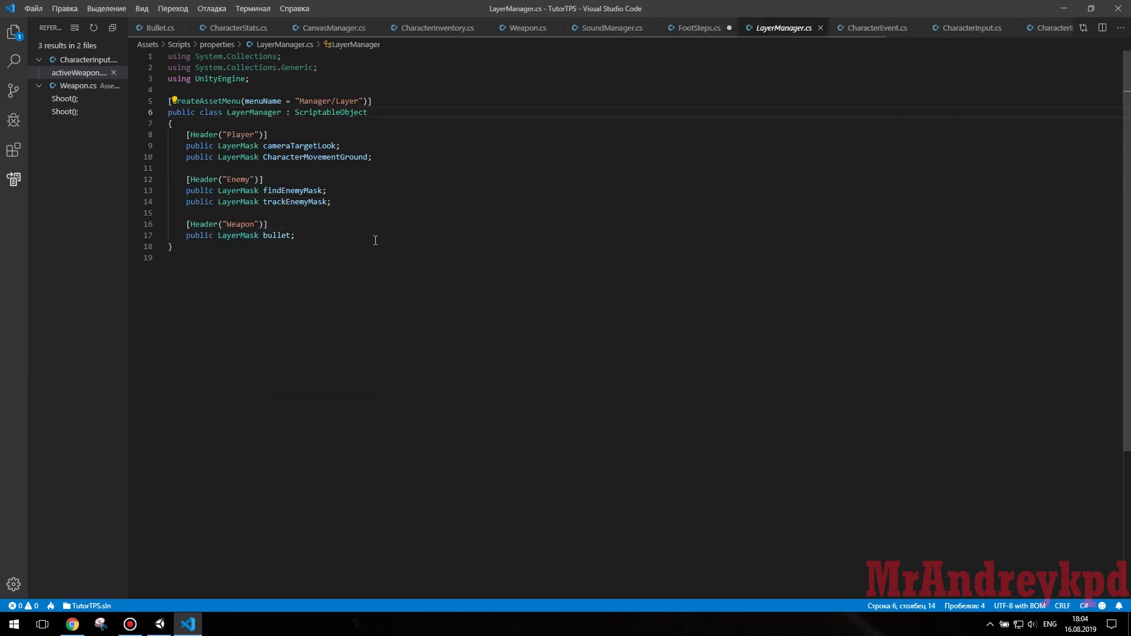
click(329, 238)
key(Return)
key(Return)
text([Header)
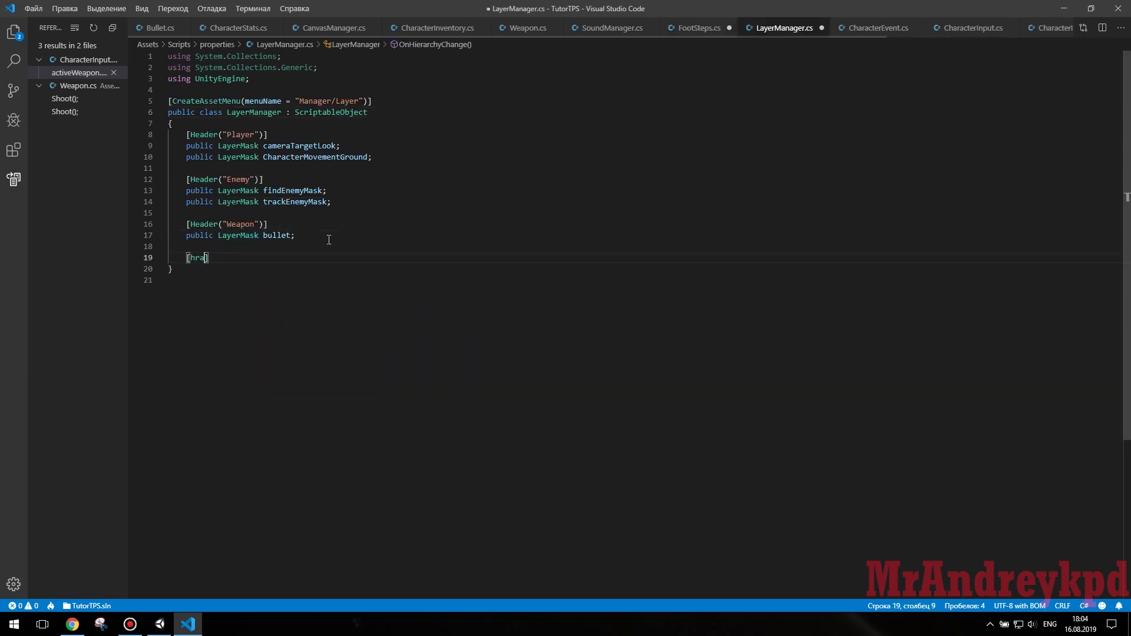
text(("Footstep)
key(End)
key(Return)
text(public LayerMask groun)
key(BackSpace)
key(BackSpace)
key(BackSpace)
text(footStepMask;)
key(ctrl+s)
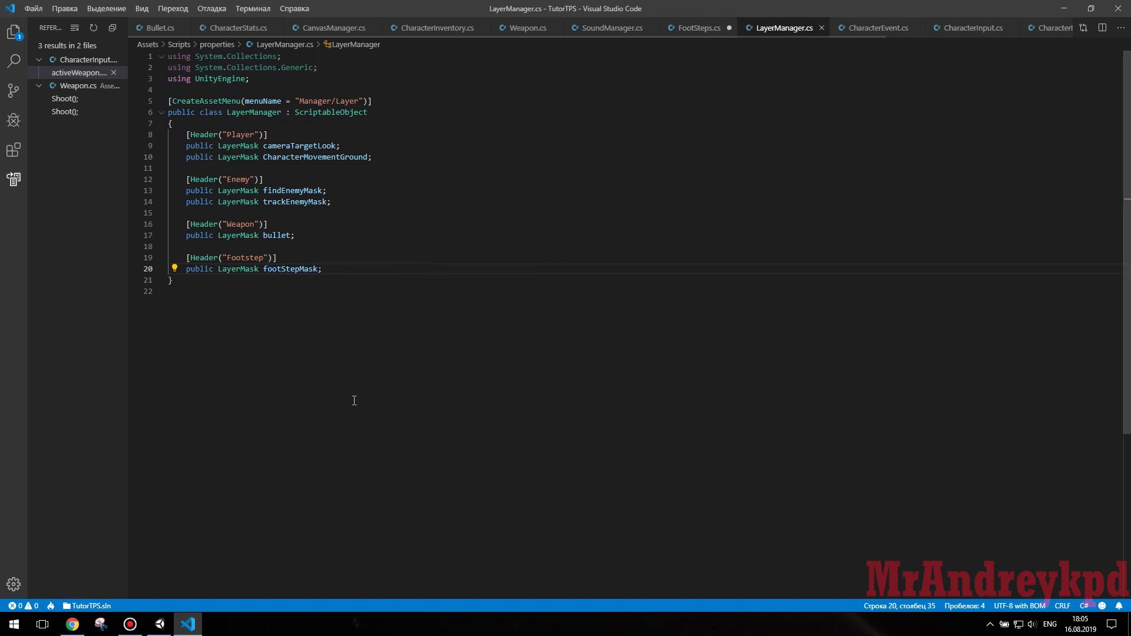
double_click(291, 269)
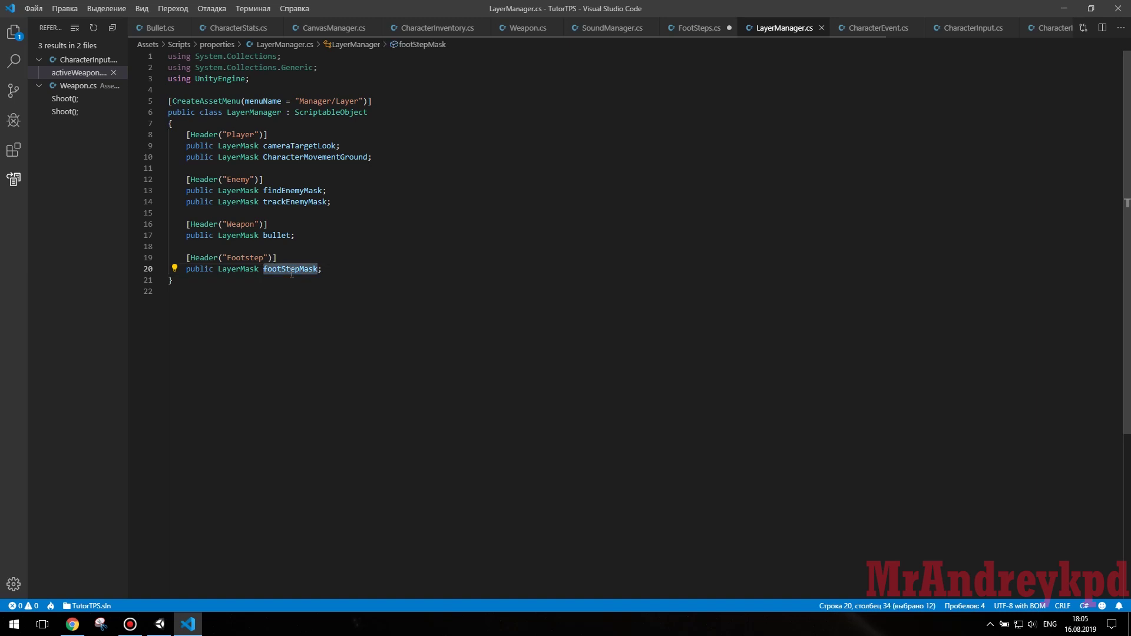
key(ctrl+Tab)
- Pass layerManager.footStepMask as the linecast's layer mask argument
click(499, 381)
text(, layerManager.)
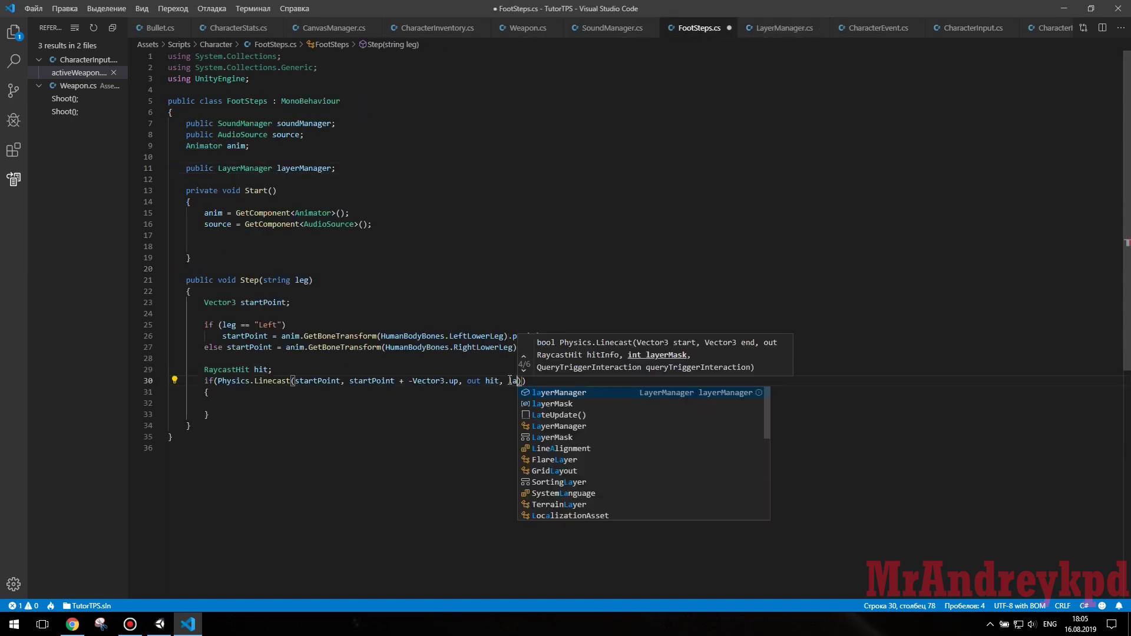
key(ctrl+v)
text())
key(Down)
key(Down)
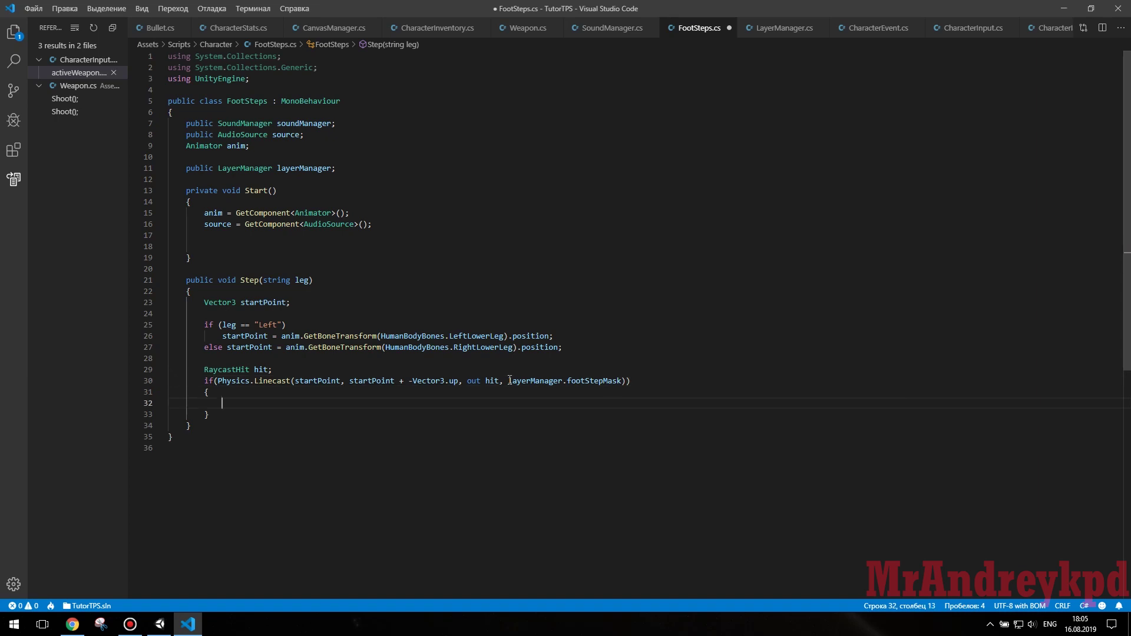
- Add if(hit.collider.sharedMaterial != null) storing string materialName = hit.collider.sharedMaterial.name
text(if(hit.collider.sharedMaterial != null)
key(End)
key(Return)
text({)
key(Return)
text(string materialName = hit.collider.sharedMaterial.name;)
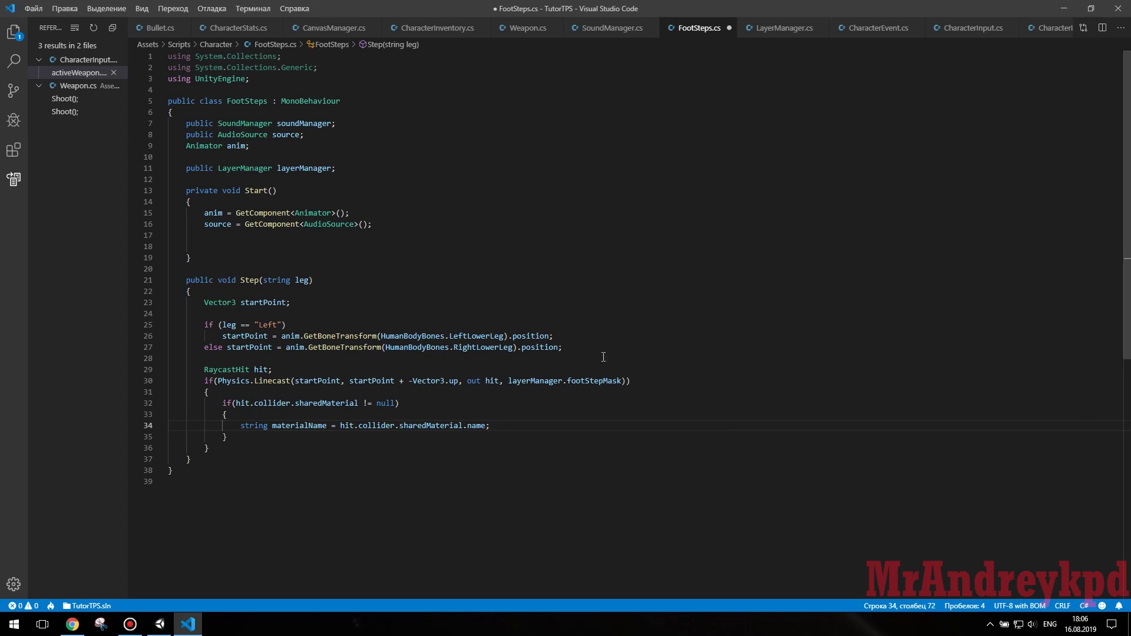
- Highlight the hit variable, the sharedMaterial check and the materialName line to review them
double_click(491, 381)
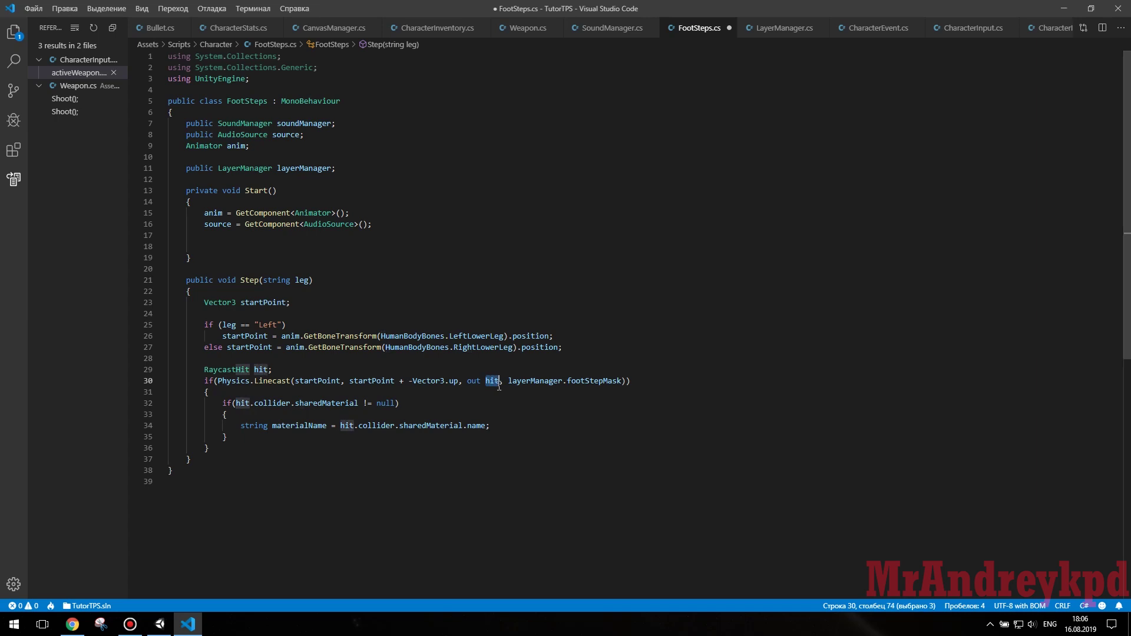
drag(236, 408, 353, 409)
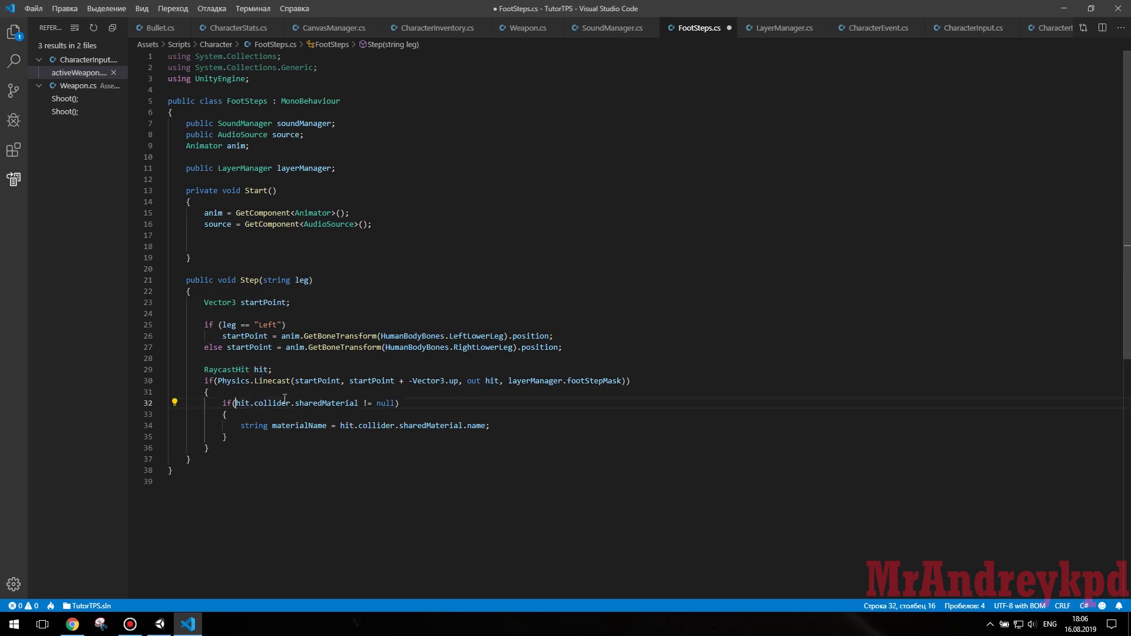
drag(236, 425, 496, 425)
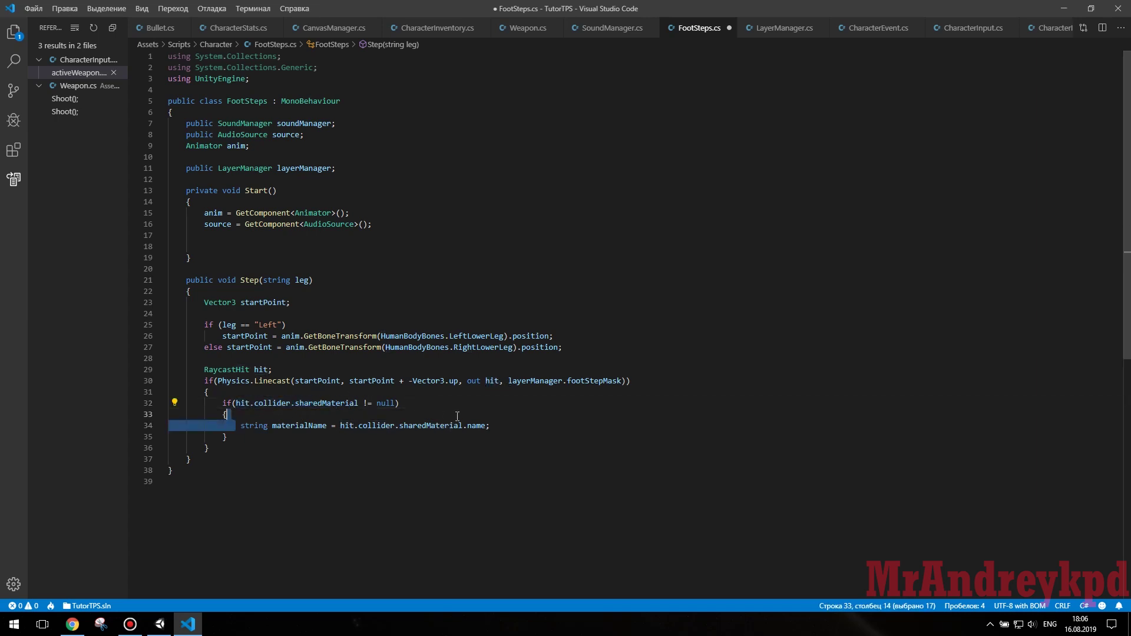
click(496, 424)
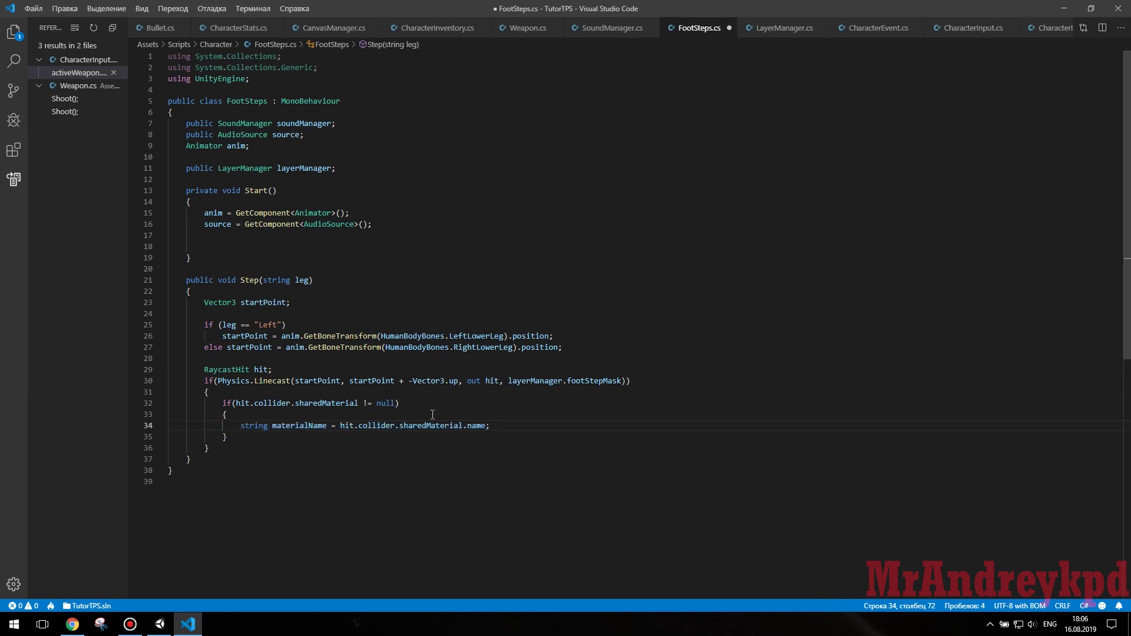
- Start a switch(materialName) block below the materialName statement
key(Return)
key(Return)
text(sw)
key(Tab)
text((materialName))
key(Return)
text({)
key(Return)
- Add case "Metal" playing a random soundManager.footStepsMetal clip via source.PlayOneShot, then break
text(case "Metal)
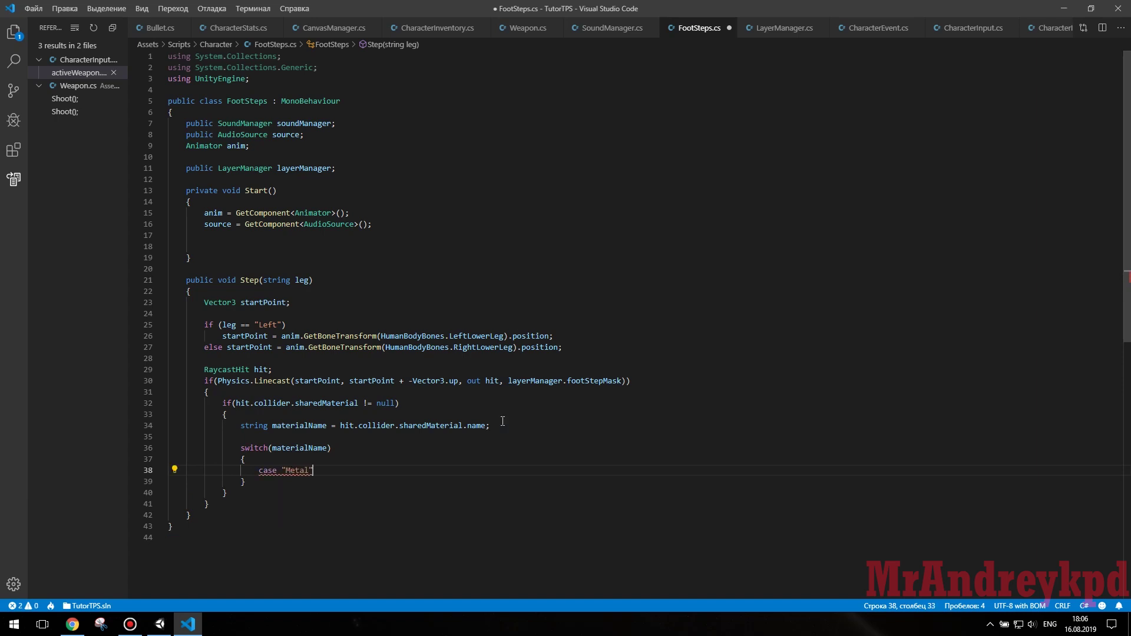
text( s)
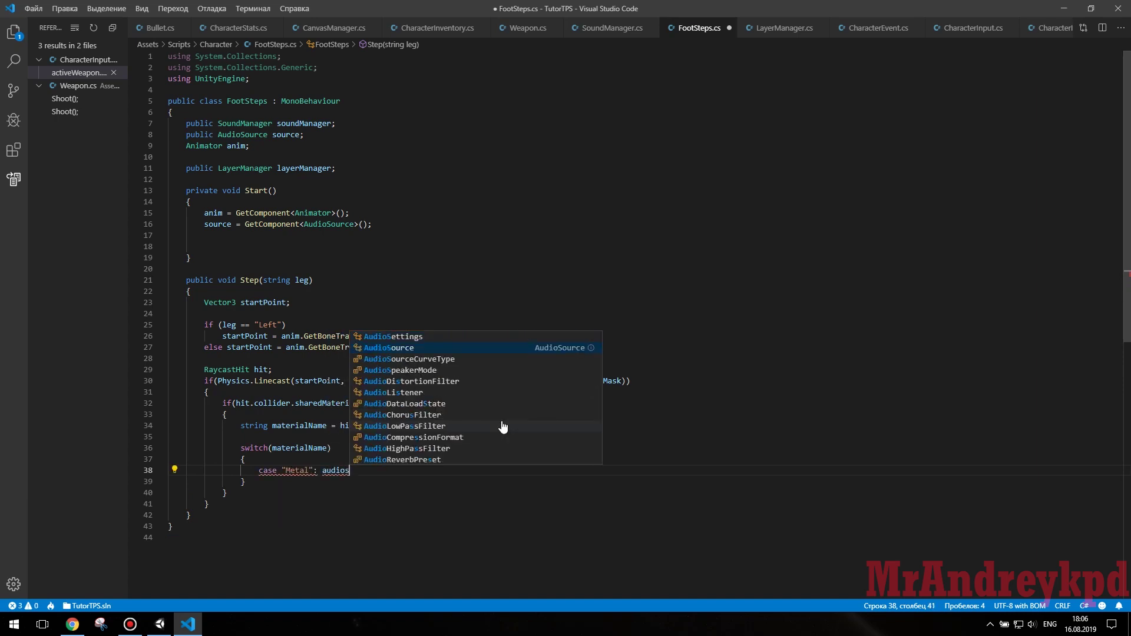
text(ource.pl)
key(Tab)
text(()
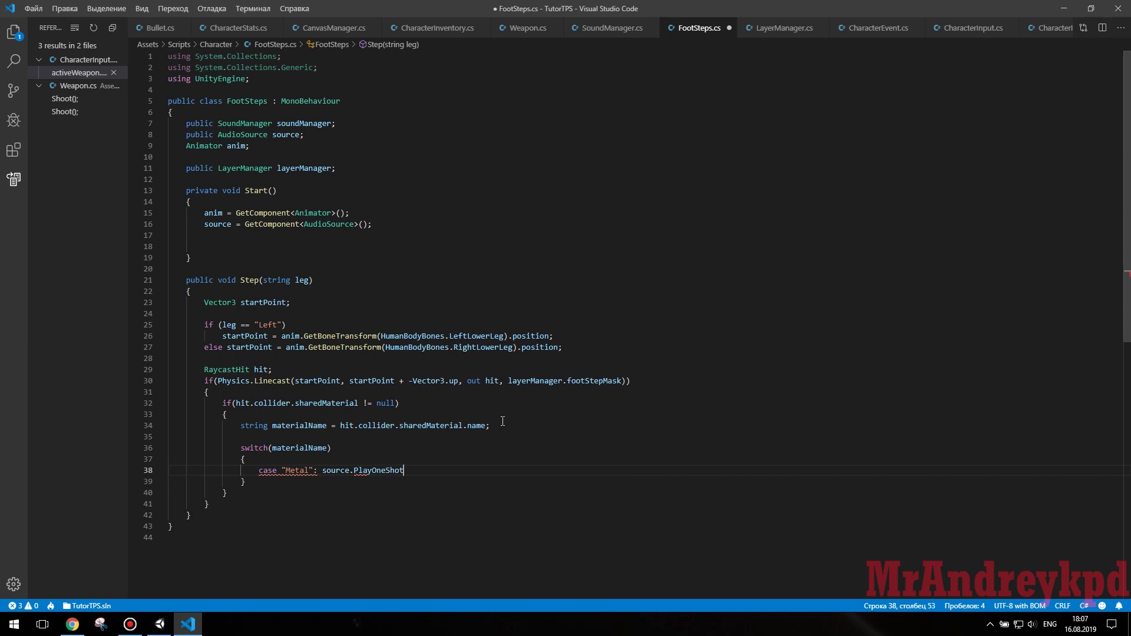
text(sou)
key(Tab)
text(.foot)
key(Tab)
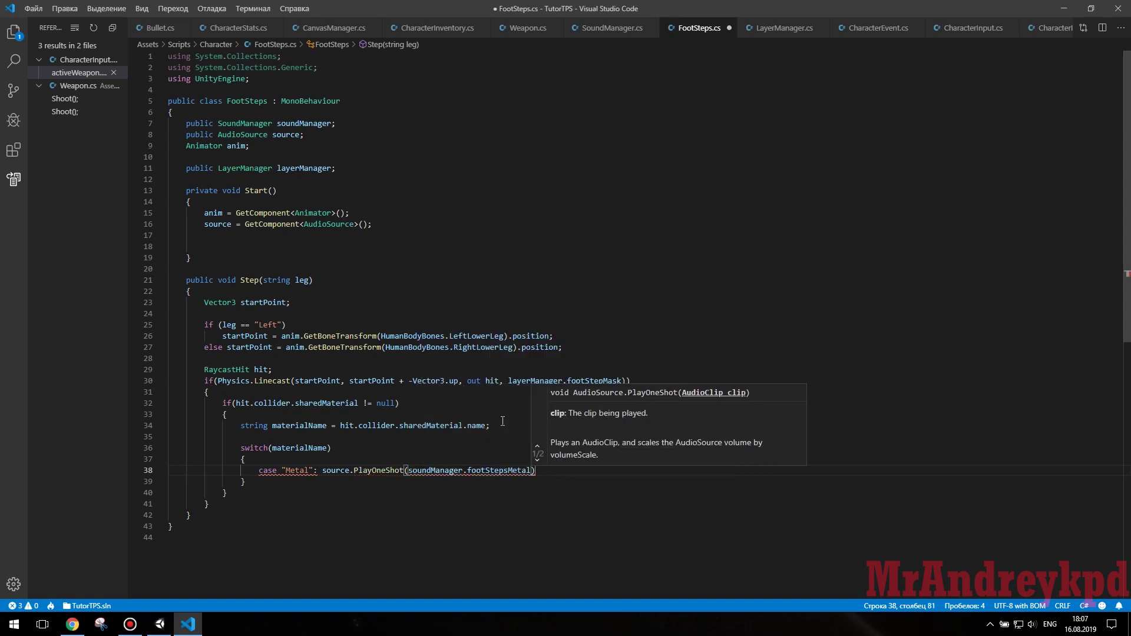
text([Random.ran)
key(Tab)
text((0,soundManager.footStepsMetal.Length)
key(End)
text(; be)
key(BackSpace)
text(reak;)
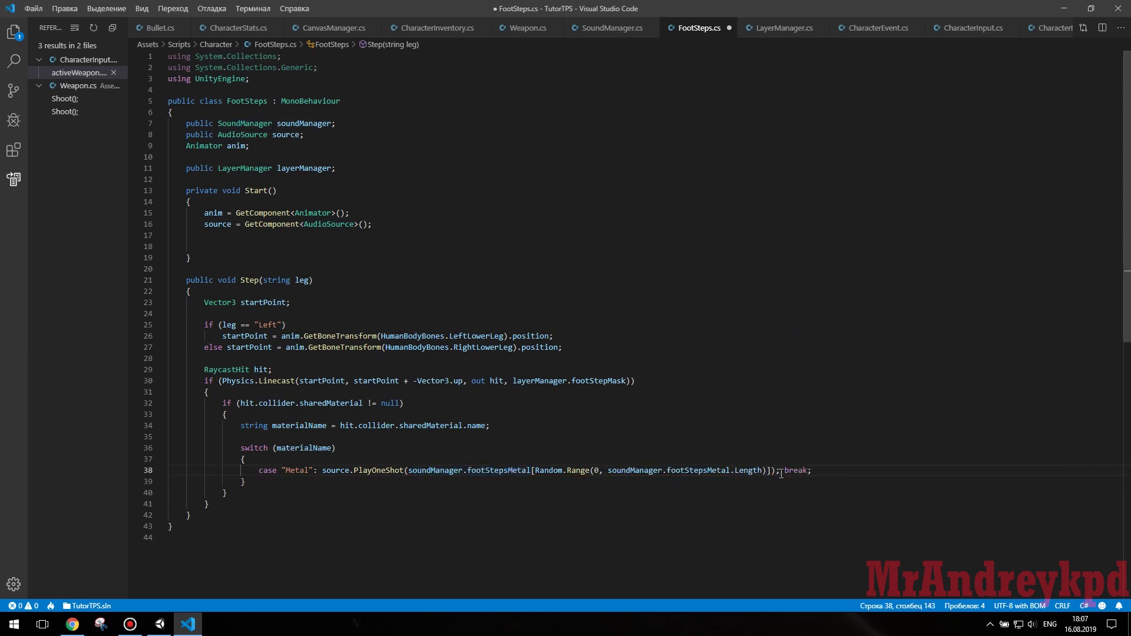
- Duplicate the Metal case into Wood and Ground cases using their own clip arrays, and save
key(shift+Home)
key(ctrl+c)
key(End)
key(Return)
key(ctrl+v)
key(Return)
key(ctrl+v)
double_click(296, 481)
text(Wood)
text(Wood)
mouse_move(504, 481)
mouse_down()
mouse_move(526, 481)
mouse_move(530, 495)
mouse_up()
double_click(296, 492)
text(GroundGround)
drag(698, 481, 739, 493)
text(Wood)
text(Ground)
key(ctrl+s)
- Review the switch on materialName and its Metal and Wood case labels
scroll(872, 493, down, 2)
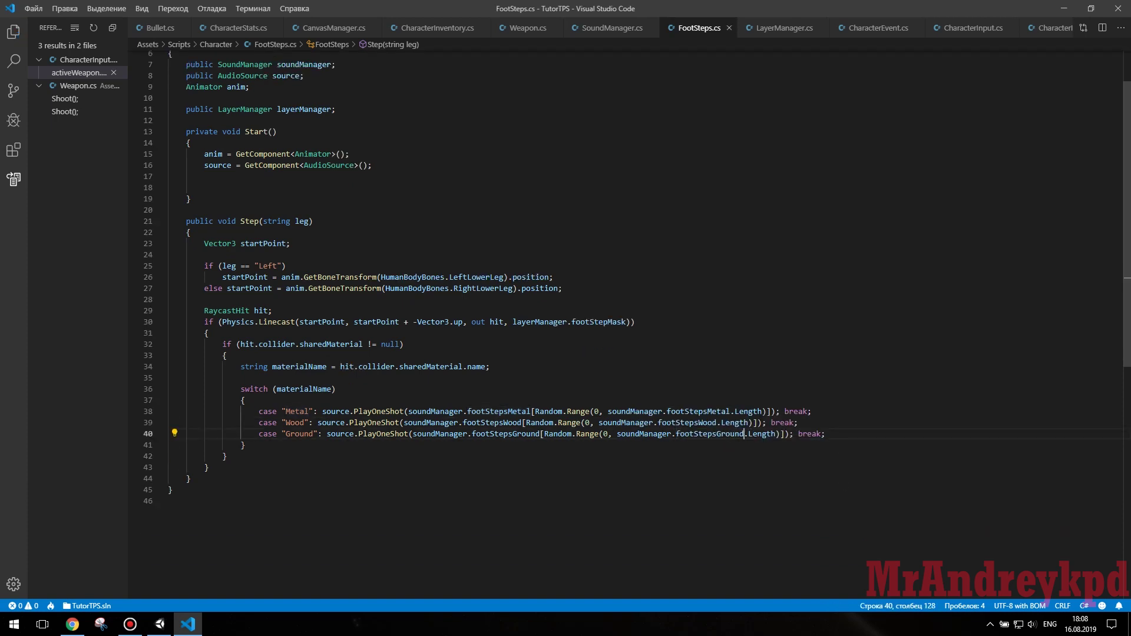
click(612, 401)
drag(243, 389, 348, 391)
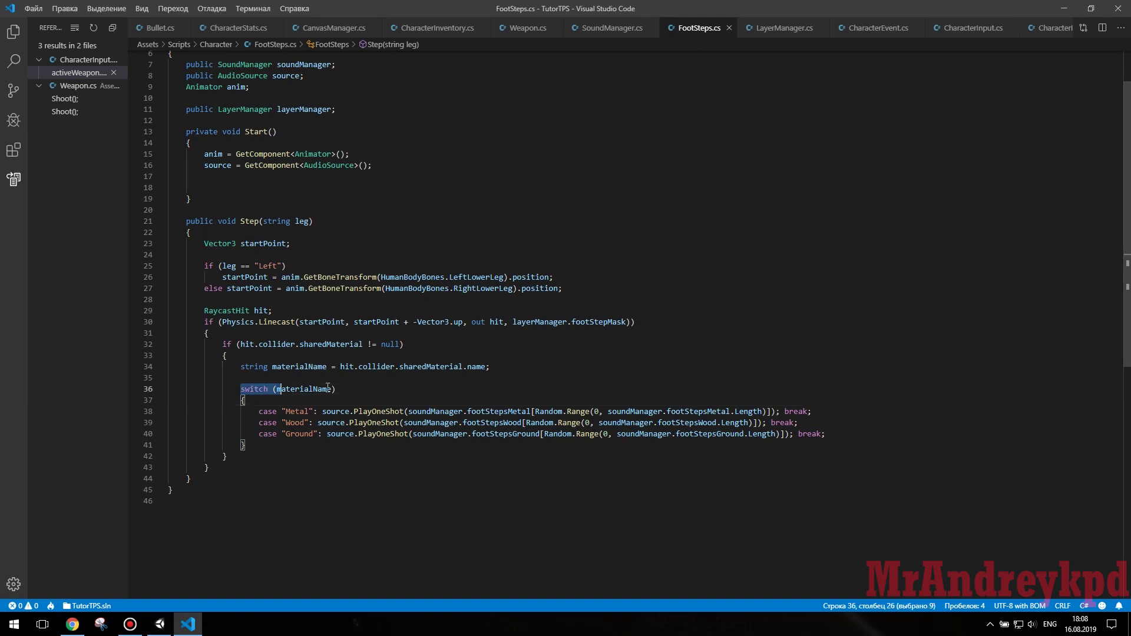
double_click(313, 390)
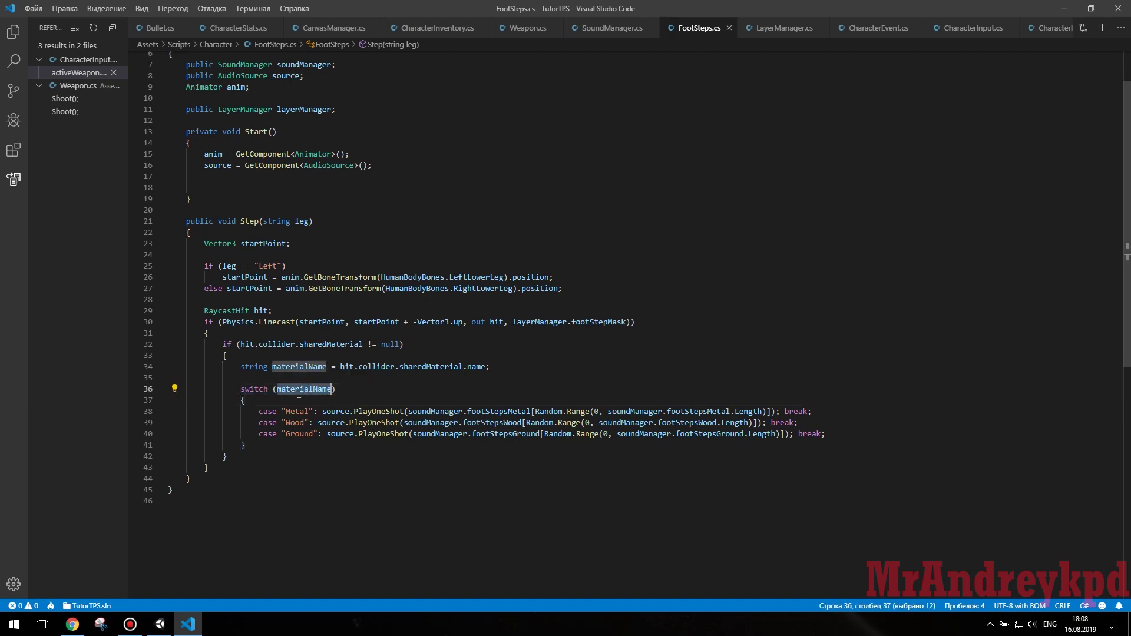
drag(284, 411, 308, 410)
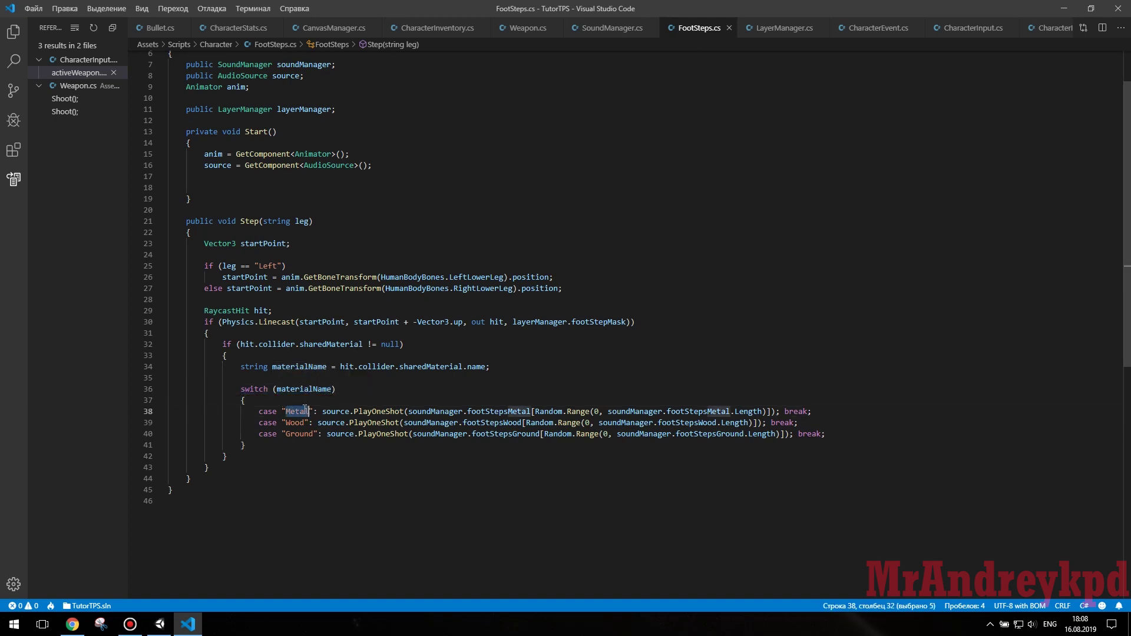
mouse_move(282, 423)
mouse_down()
mouse_move(301, 423)
mouse_move(296, 434)
mouse_up()
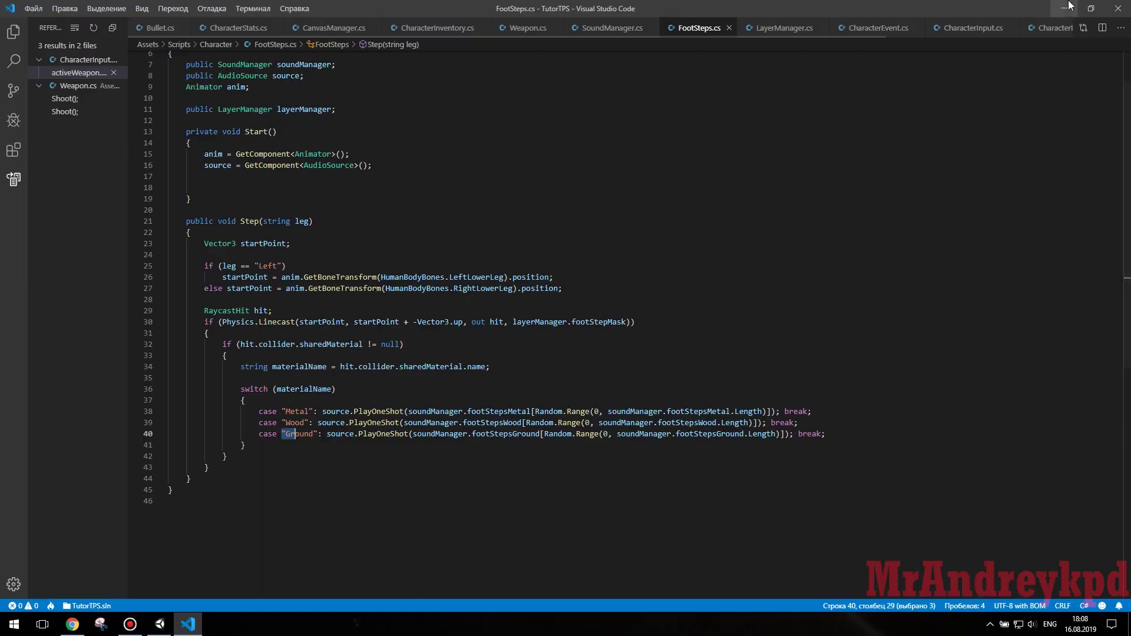
click(1063, 8)
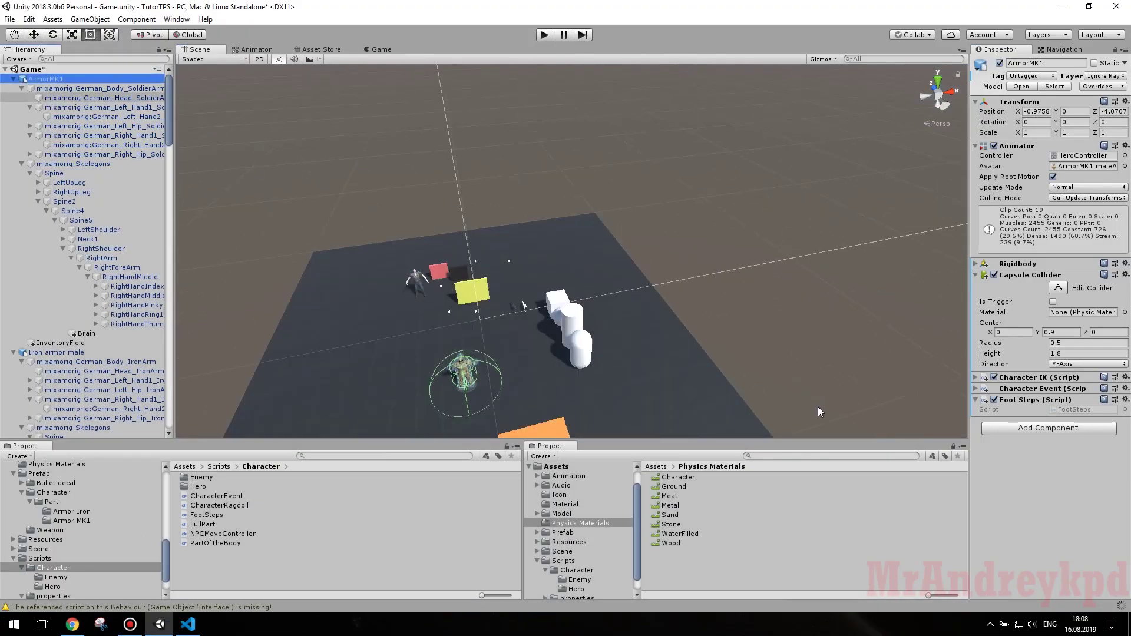
- Remove 'public' from the AudioSource source field in FootSteps.cs and save it
key(f)
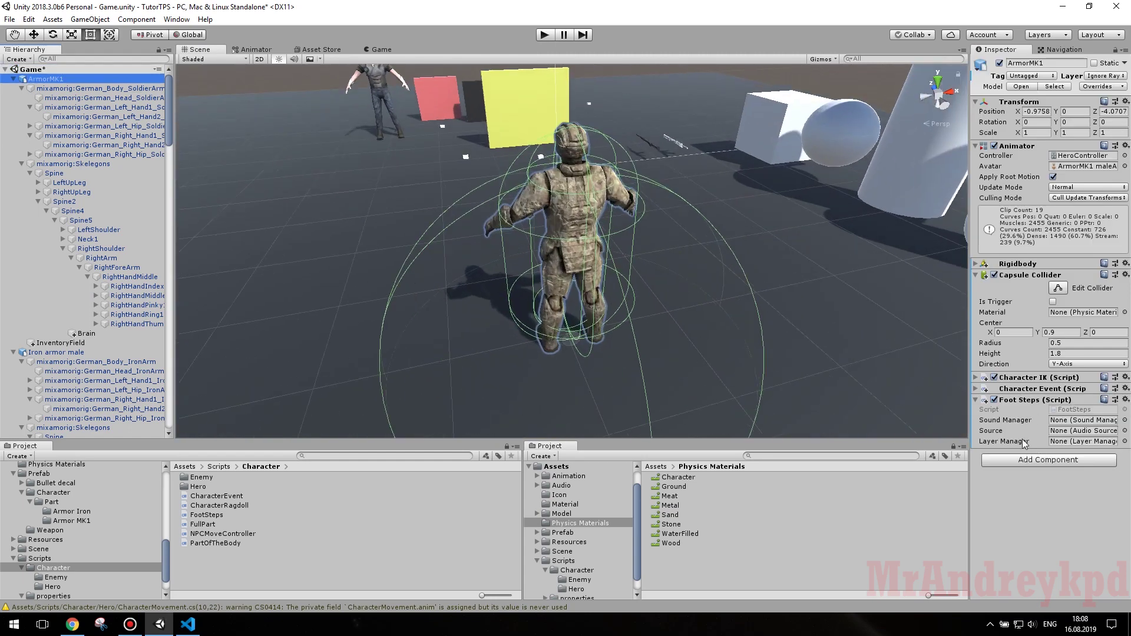
click(184, 627)
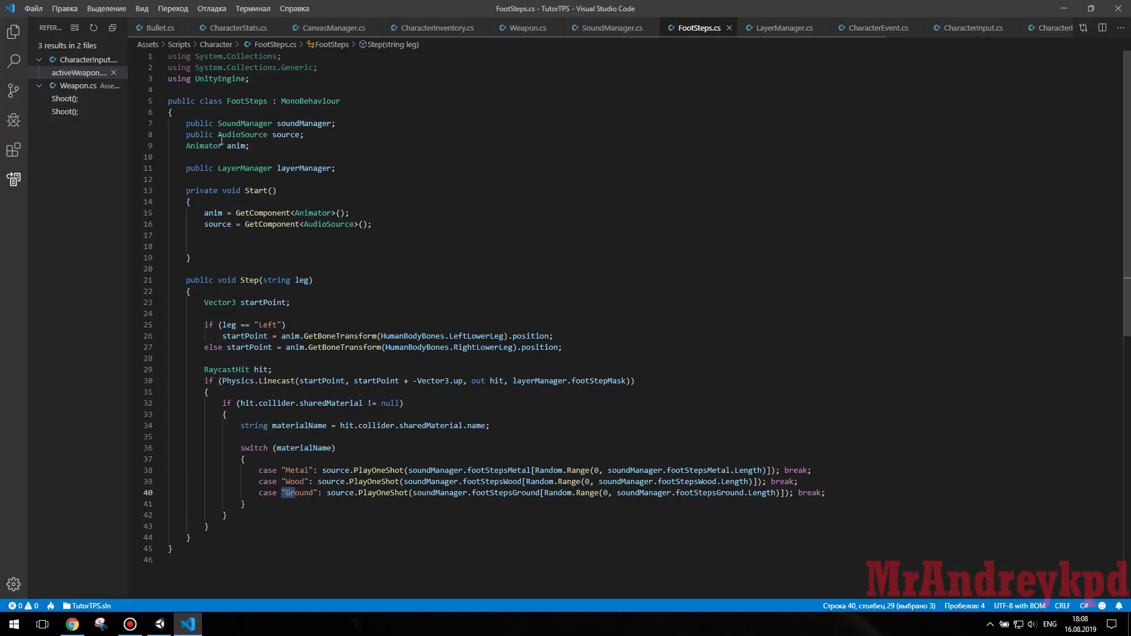
double_click(203, 135)
key(Delete)
key(Delete)
key(ctrl+s)
double_click(300, 168)
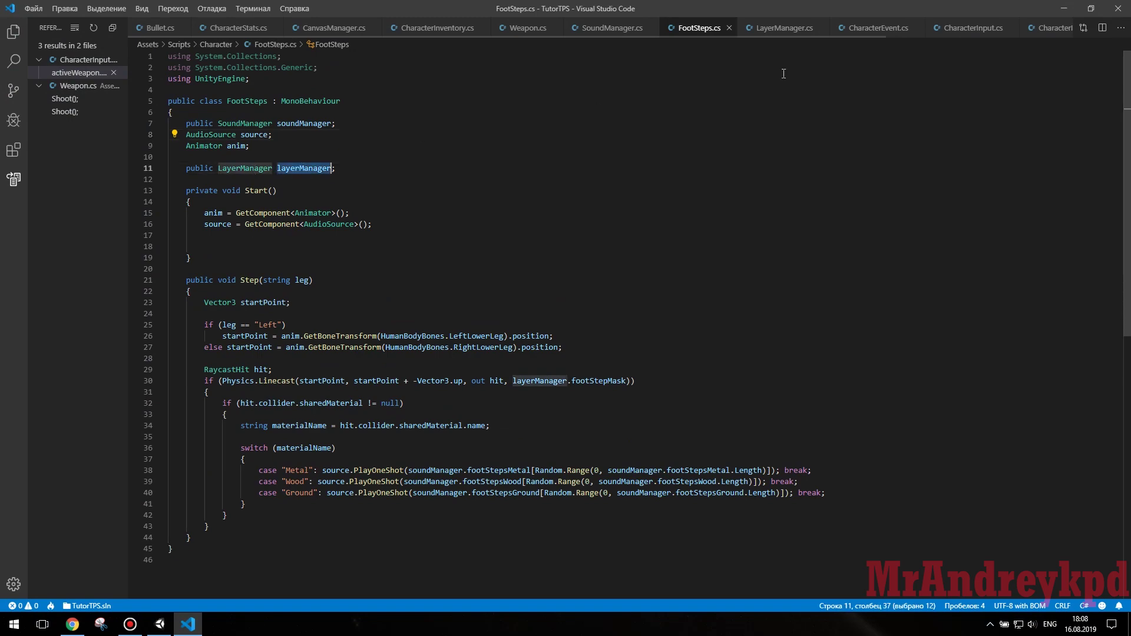
click(1061, 8)
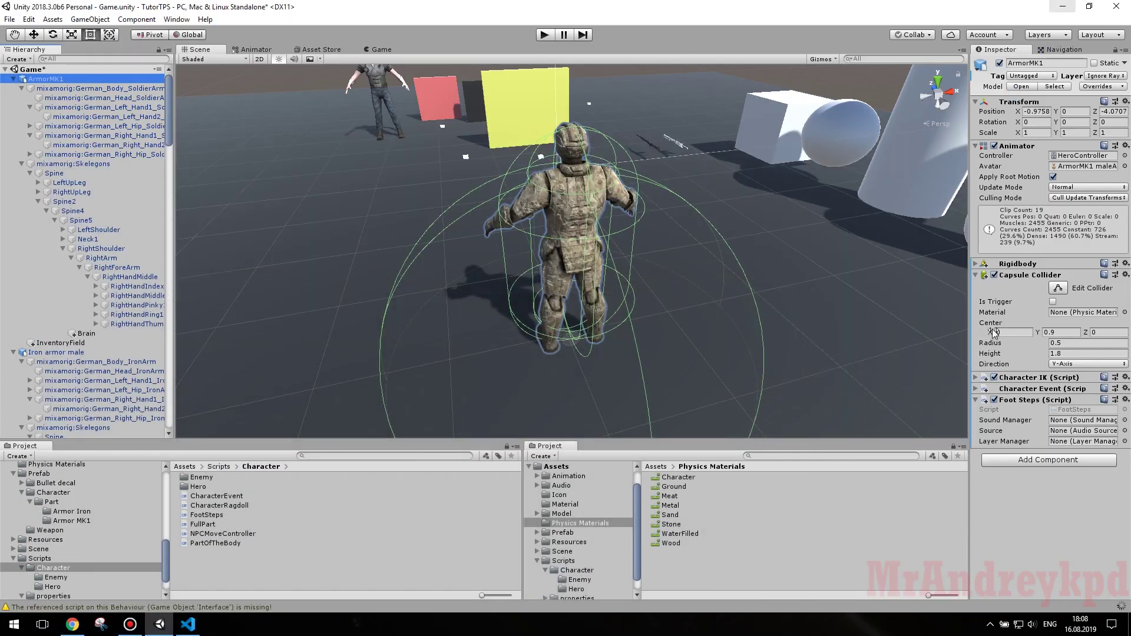
- Assign the Sound Manager and Layer Manager assets to the Foot Steps component
click(1124, 420)
double_click(457, 176)
click(1124, 430)
double_click(255, 178)
- Set the Layer Manager's Foot Step Mask to Default
double_click(1054, 430)
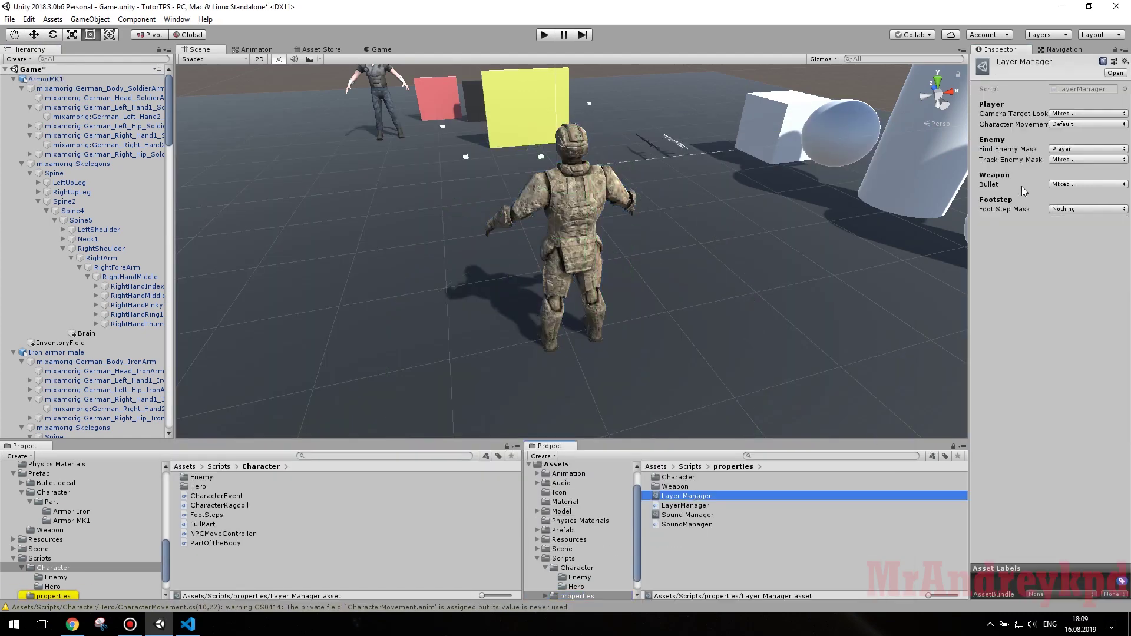
click(1070, 210)
click(1062, 247)
click(1078, 210)
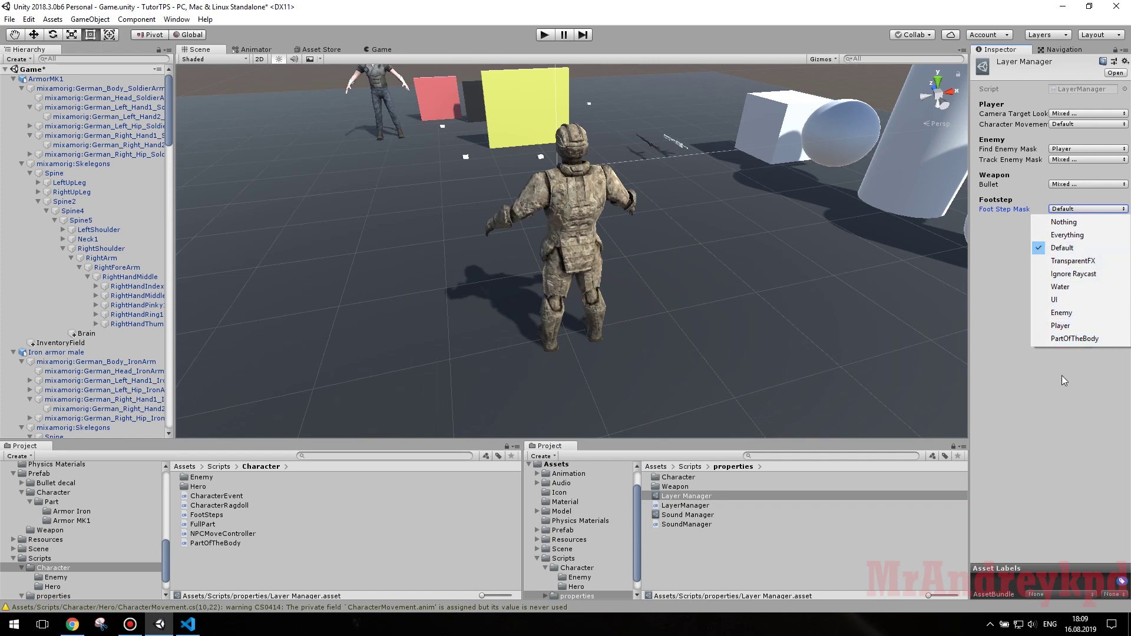
click(965, 336)
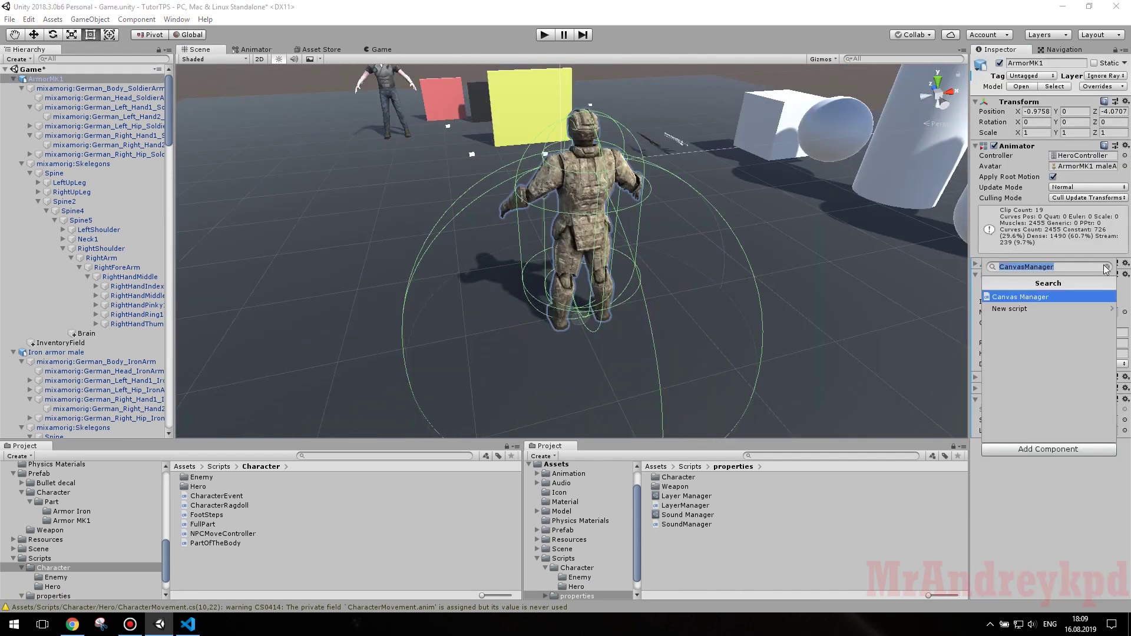
- Add an Audio Source component to ArmorMK1
click(1106, 266)
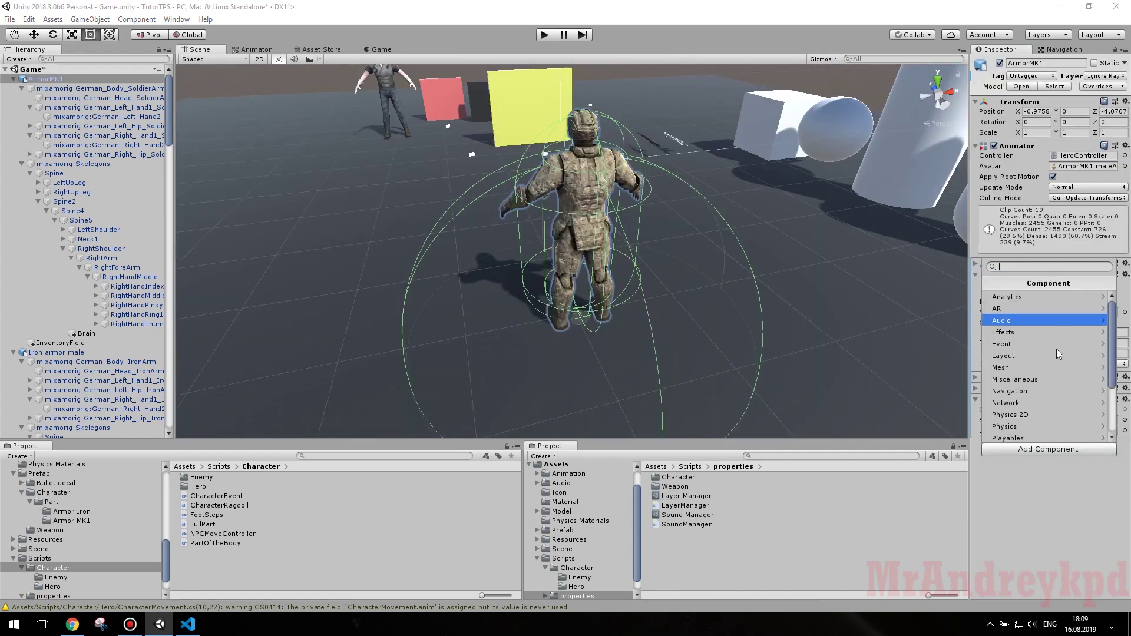
click(1024, 320)
click(1048, 391)
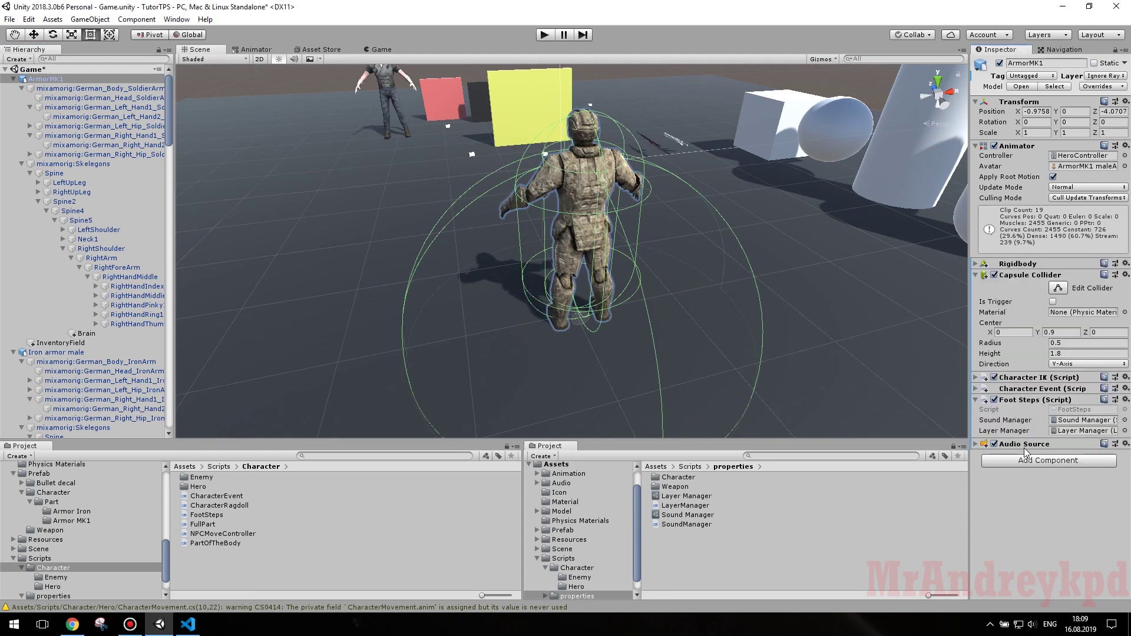
scroll(889, 358, up, 3)
scroll(854, 375, down, 3)
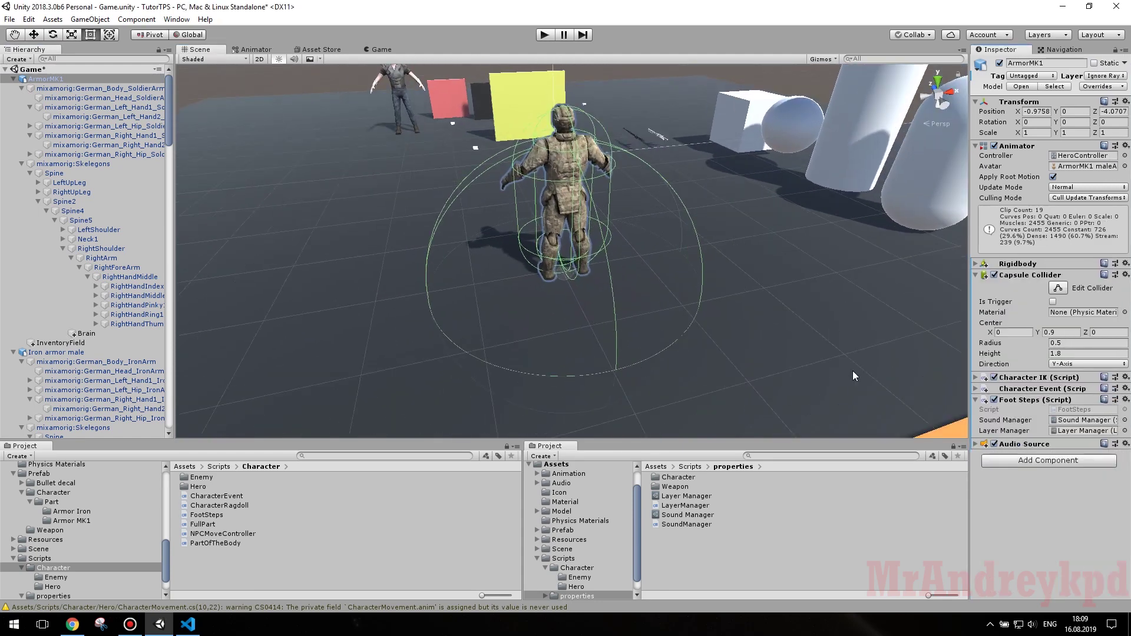
scroll(609, 242, up, 2)
- Open the Animator's layers and select the Locomotion state
click(379, 50)
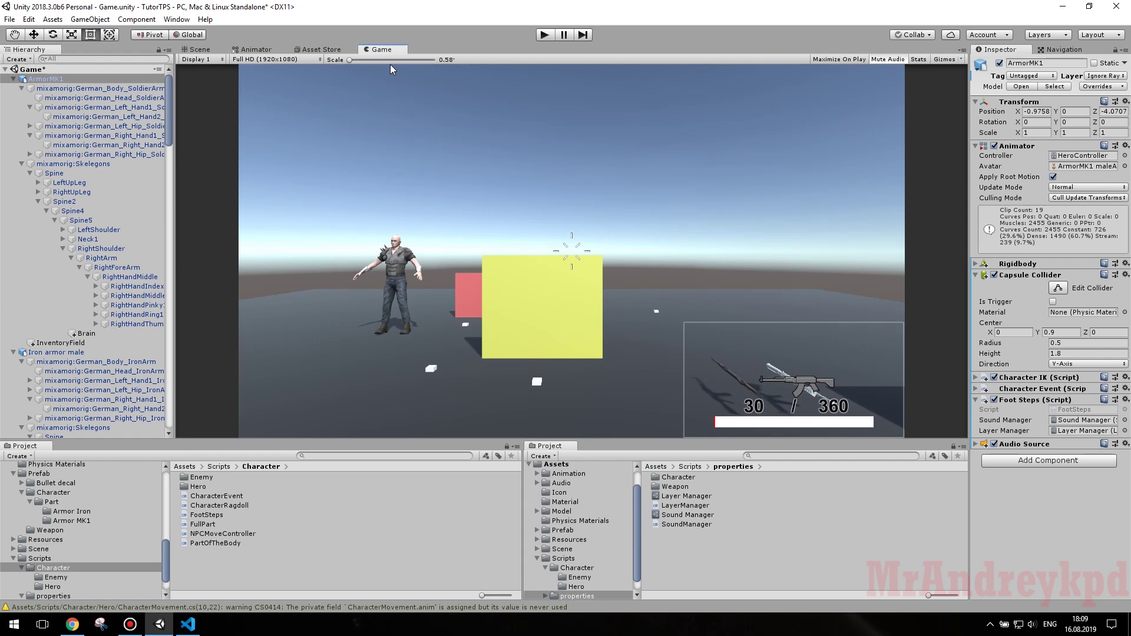
click(255, 49)
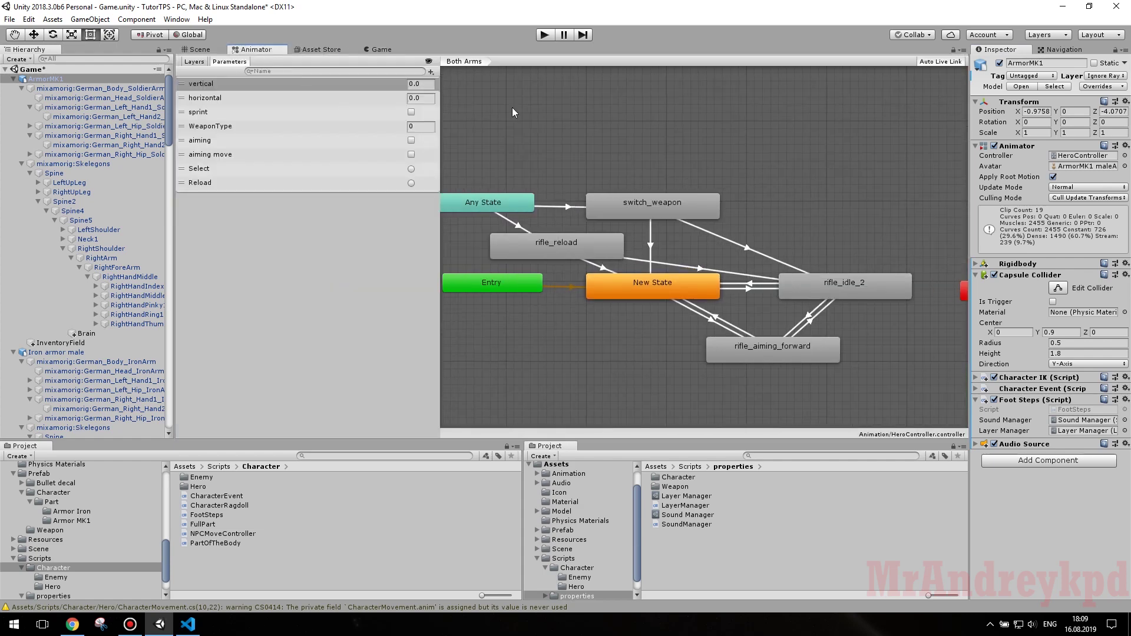
click(197, 62)
click(224, 88)
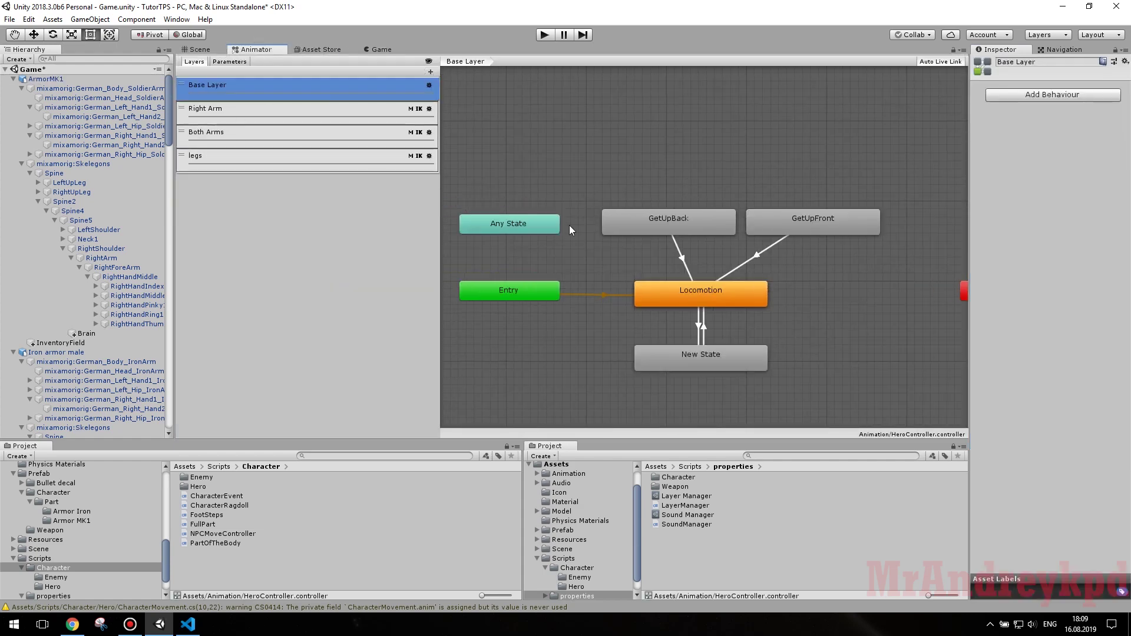
- Open the Locomotion blend tree and inspect its Walk and Run motions and thresholds
double_click(674, 299)
click(651, 232)
click(805, 241)
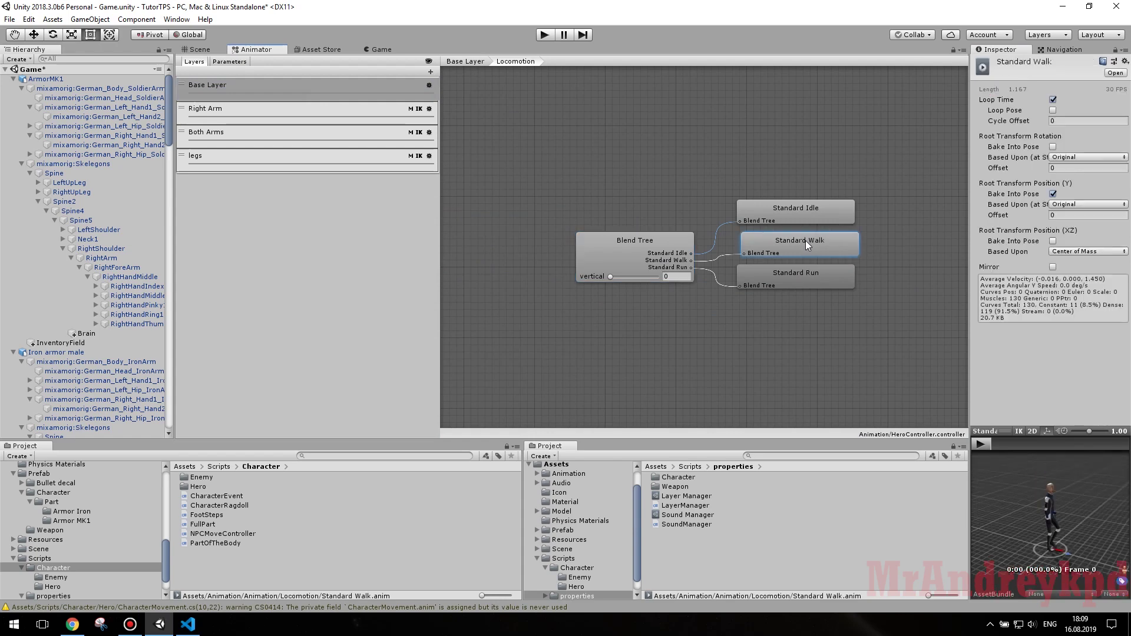
click(800, 274)
click(618, 239)
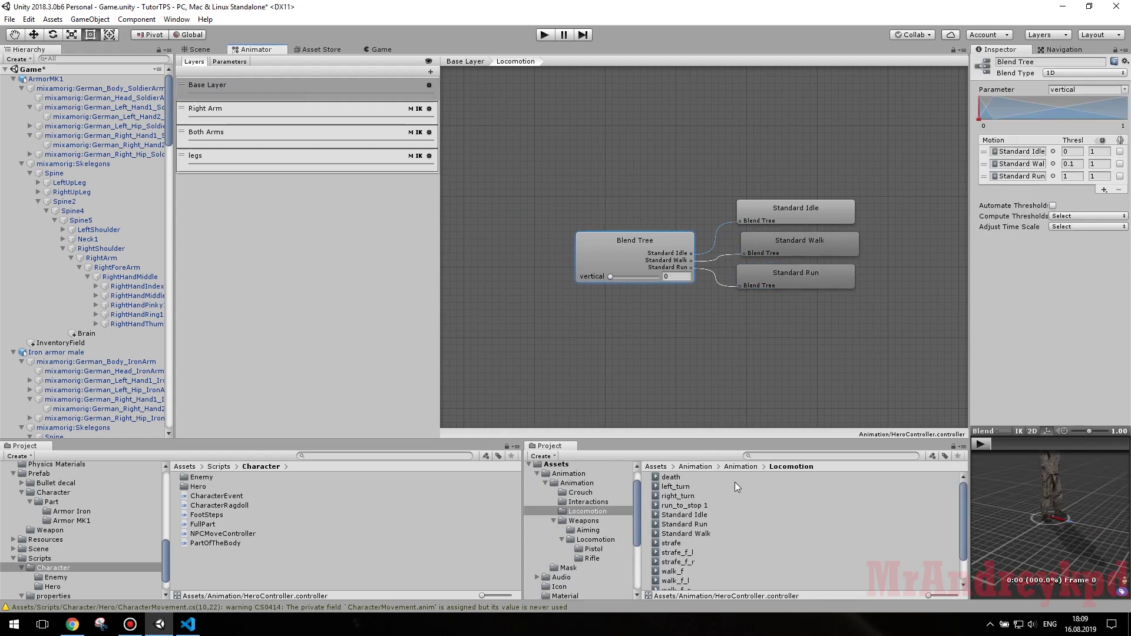
- Browse Animation/Locomotion and view the ybot@Standard Idle animation import settings
click(742, 467)
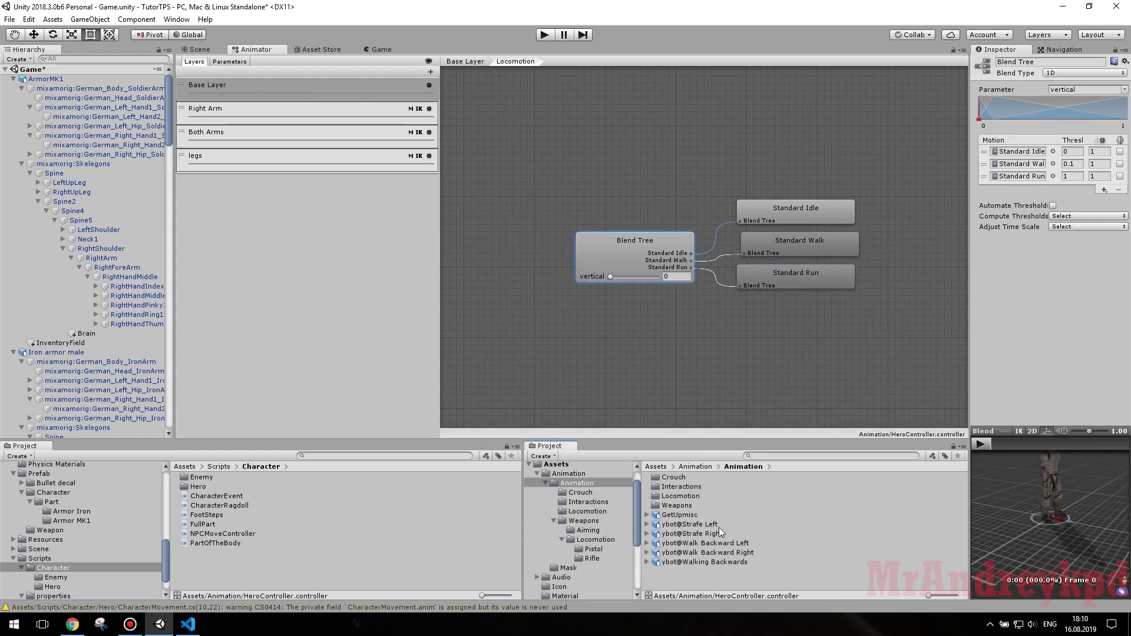
double_click(687, 498)
scroll(703, 543, down, 5)
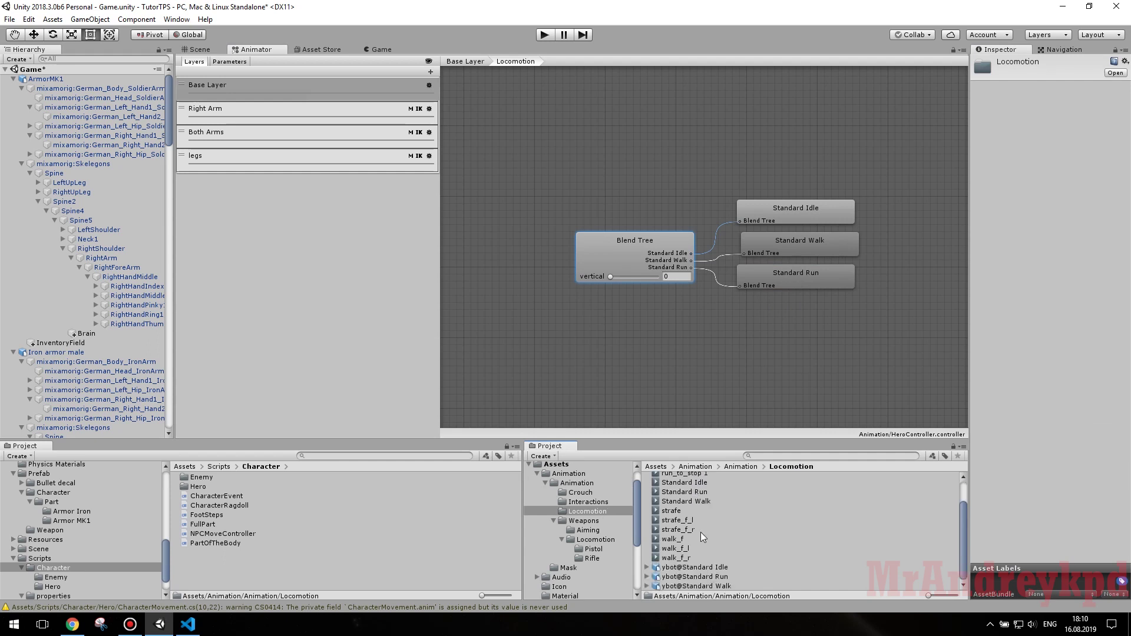
click(715, 567)
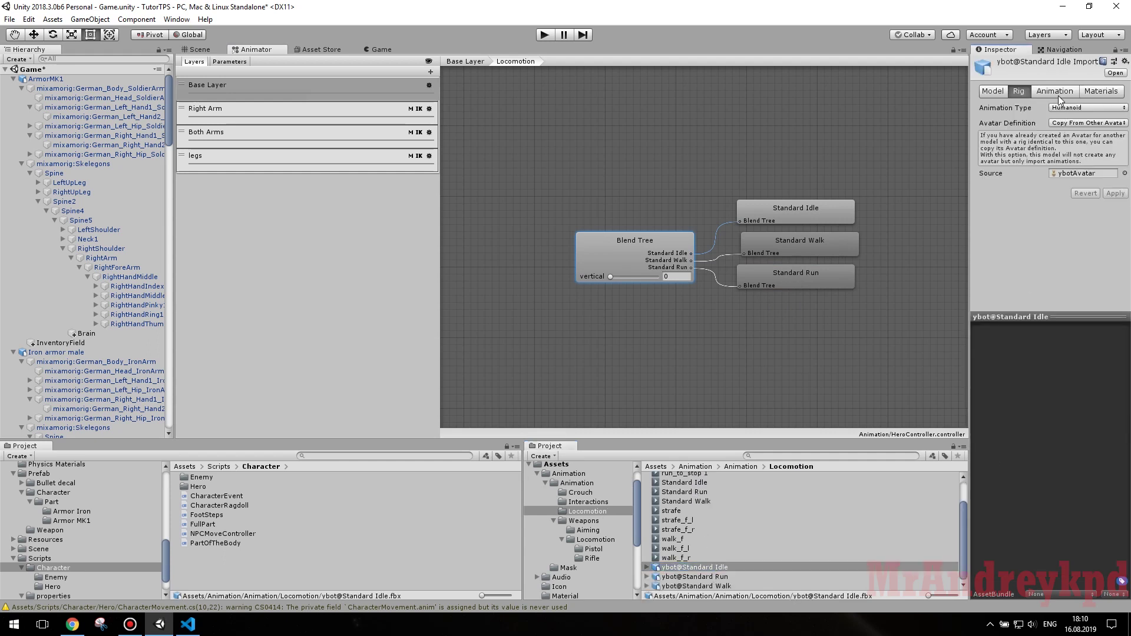
click(1056, 92)
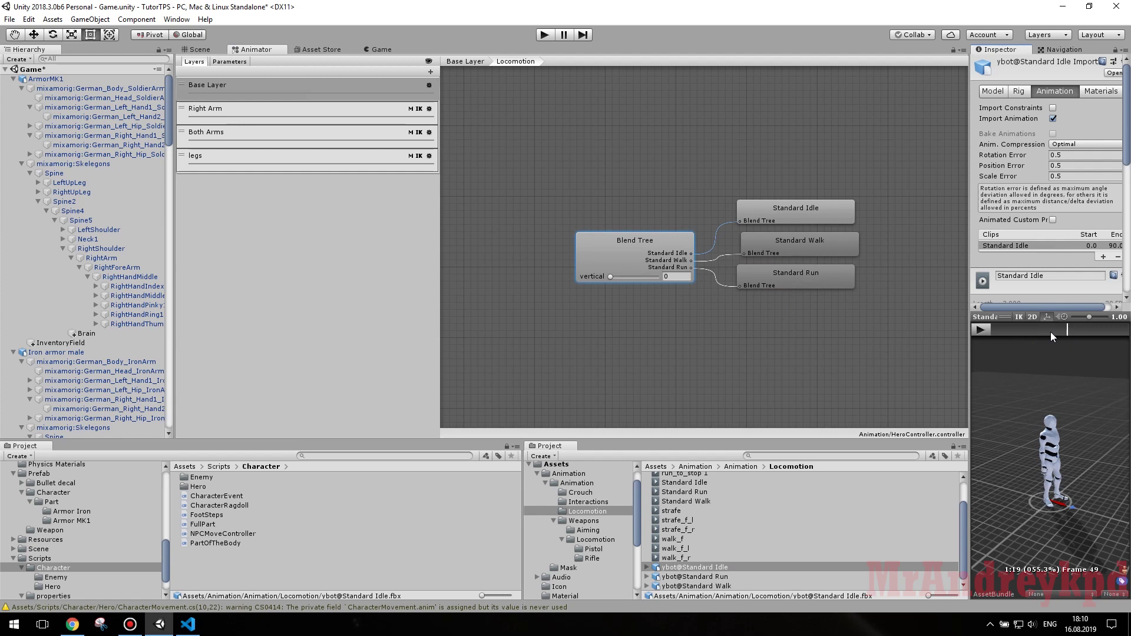
click(712, 228)
- Preview the blend tree toward walking at 0.35, then reset it to idle
click(647, 567)
click(648, 576)
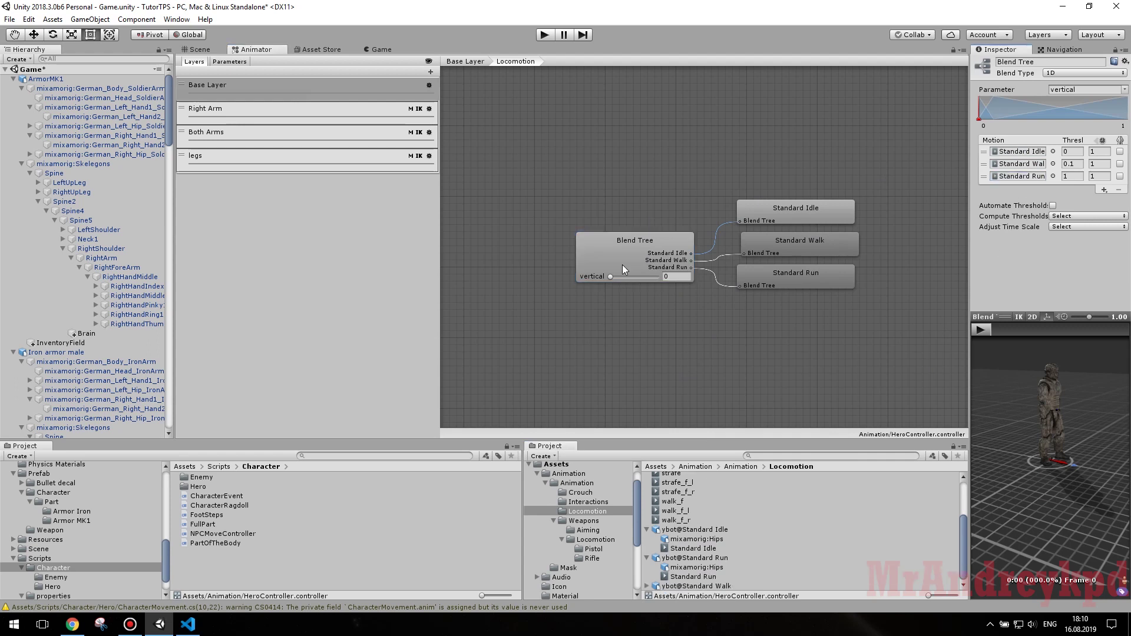
click(648, 586)
drag(629, 299, 644, 299)
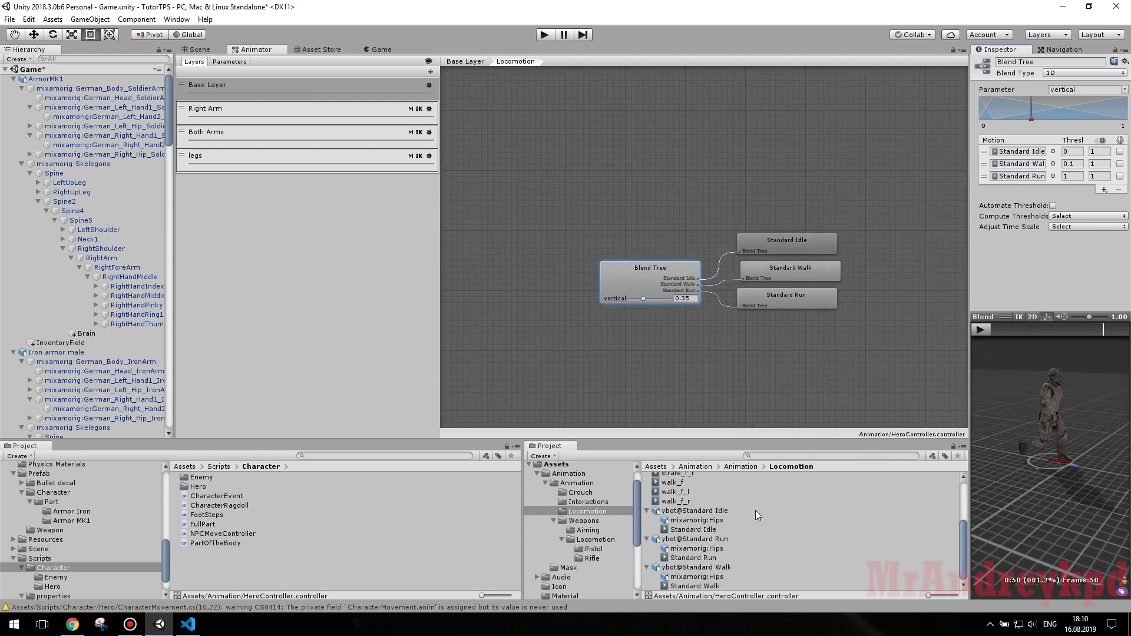
scroll(724, 513, up, 3)
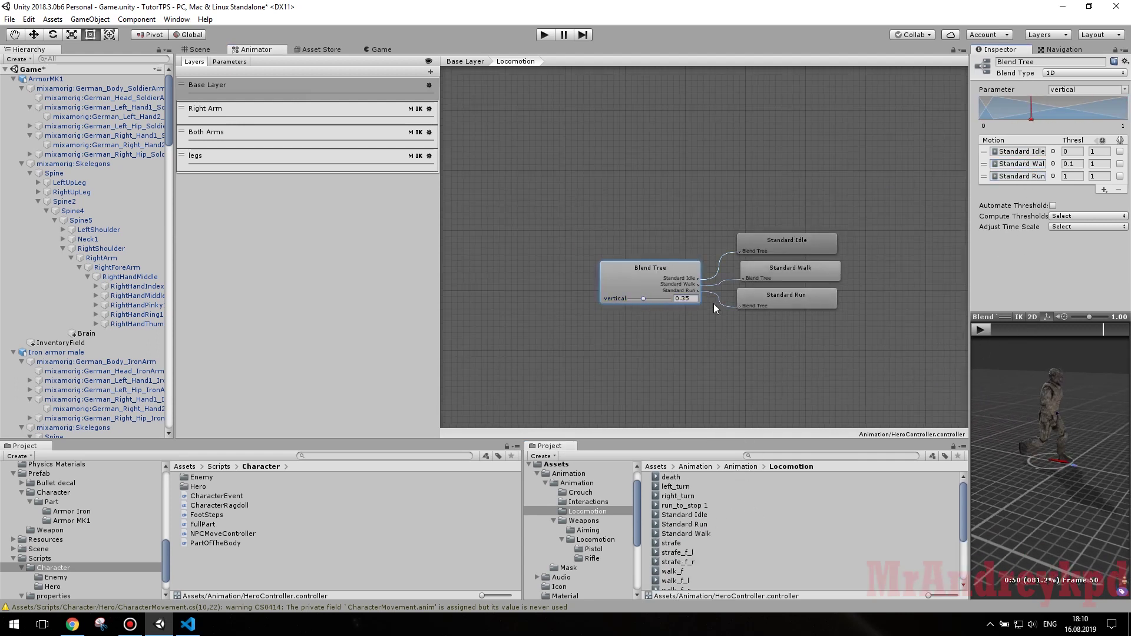
drag(643, 298, 624, 298)
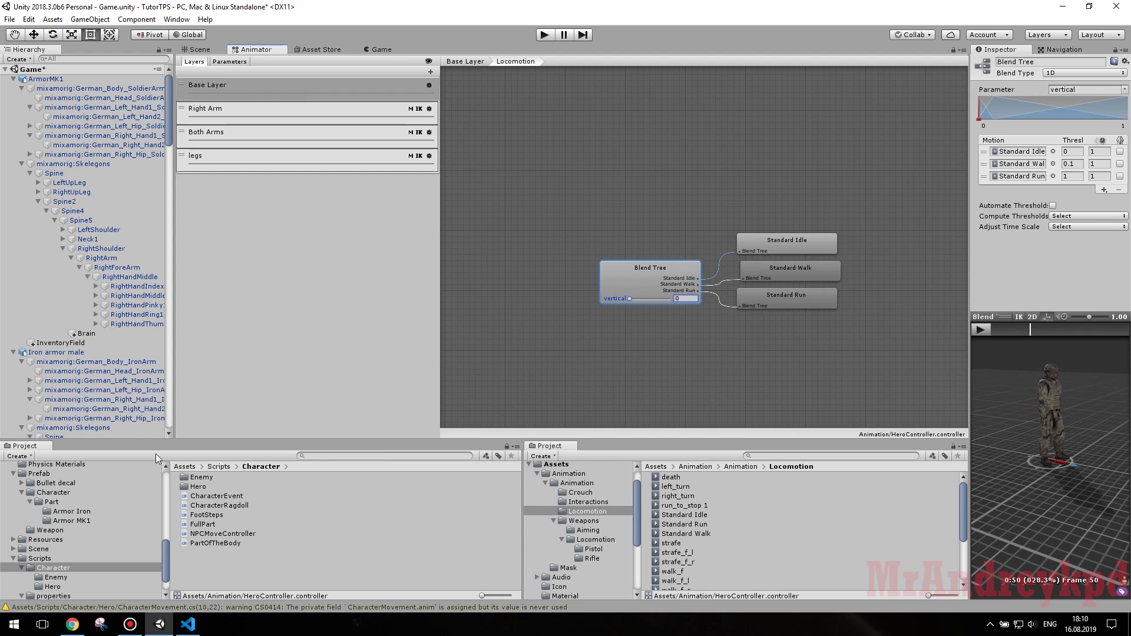
scroll(934, 396, up, 3)
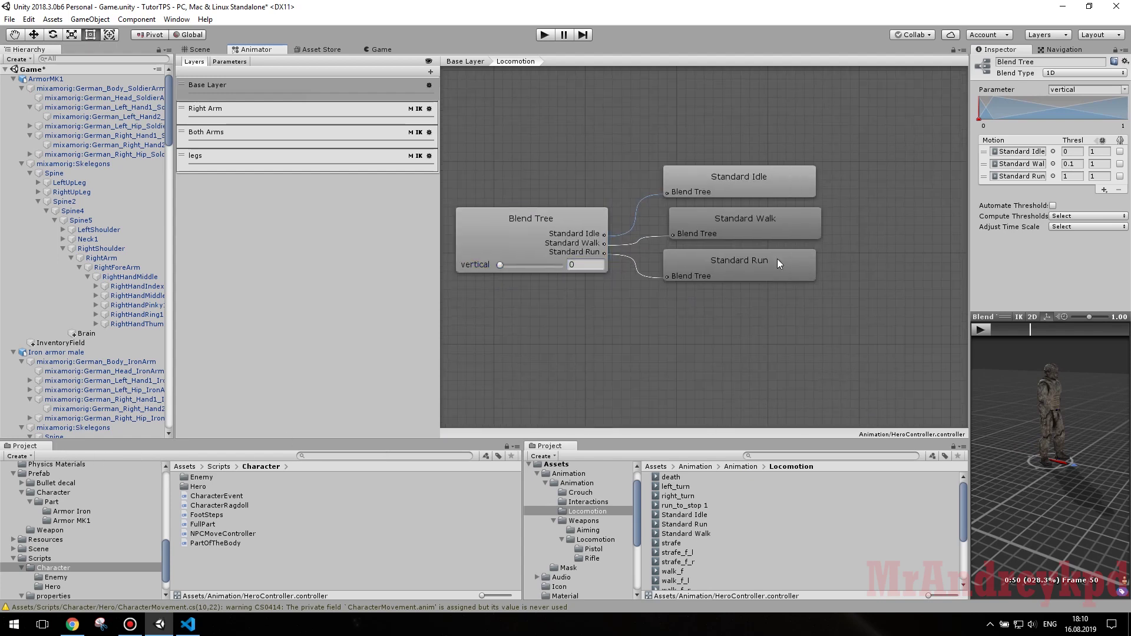
- Expand the Standard Idle clip's curves and events, checking the FootSteps script
double_click(1019, 151)
scroll(1044, 244, down, 10)
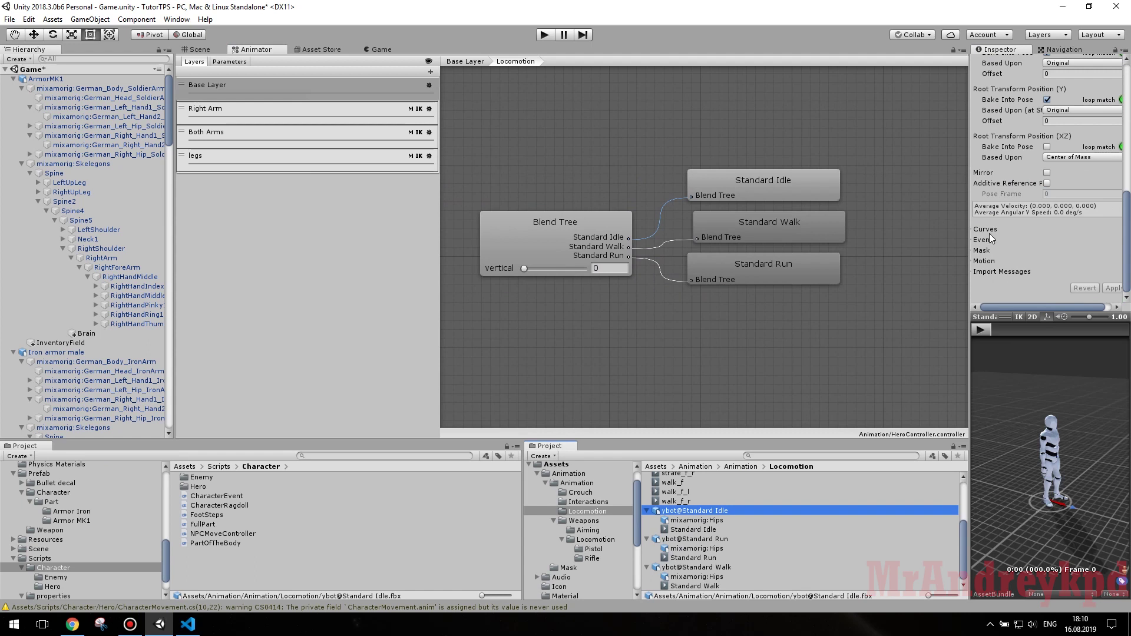
click(987, 231)
drag(970, 239, 896, 239)
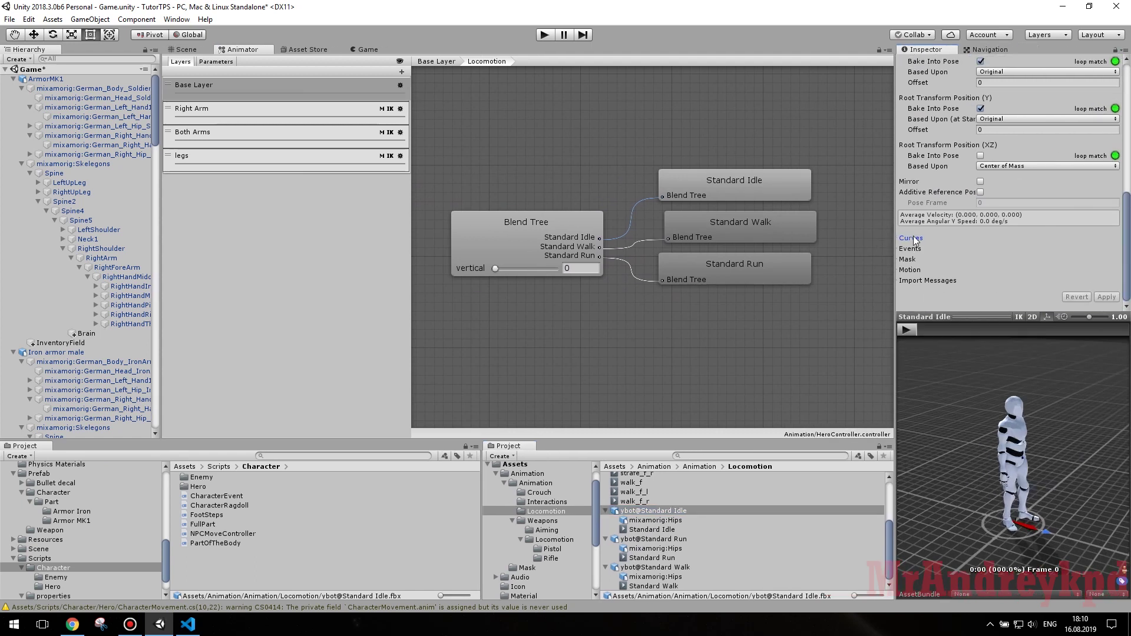
click(910, 249)
click(194, 624)
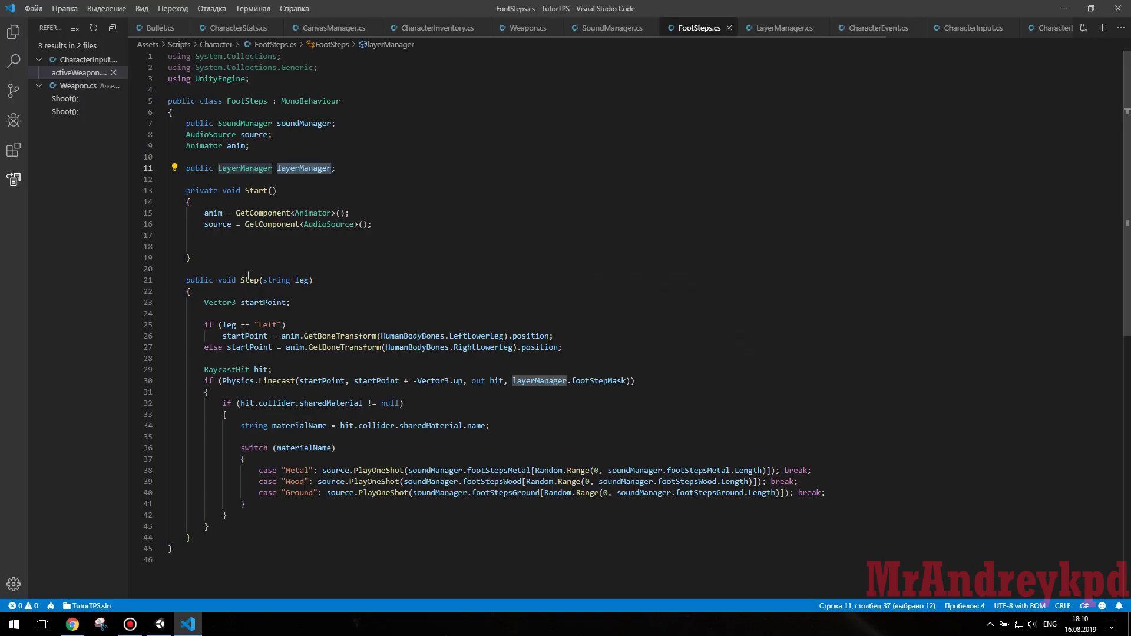
key(alt+Tab)
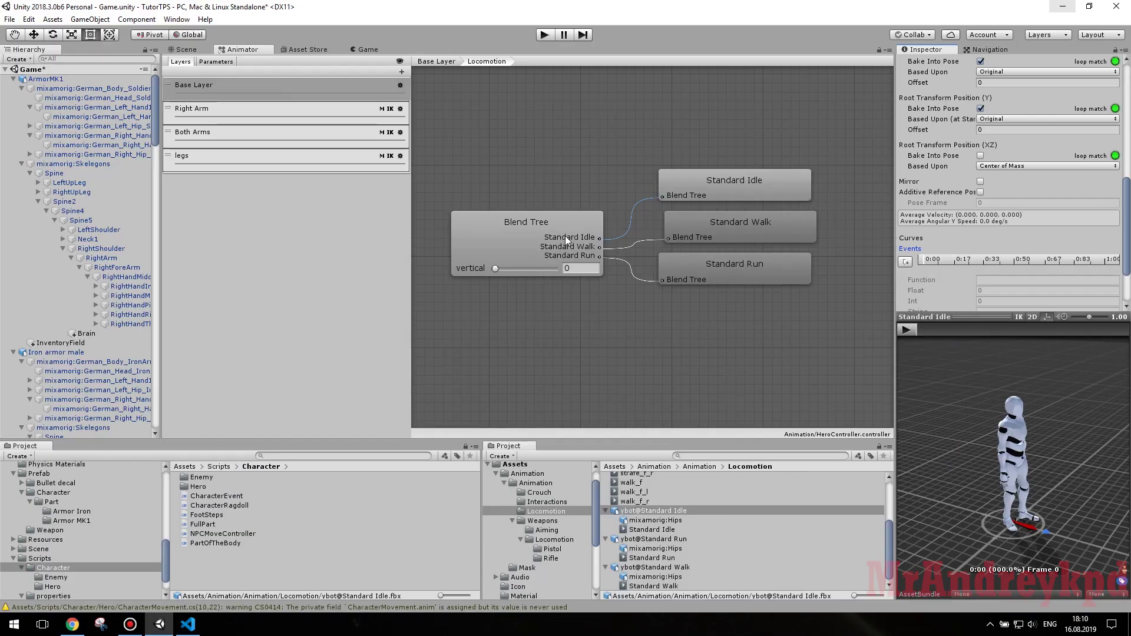
- Select the Standard Walk motion and locate its source clip asset
click(564, 236)
click(749, 238)
click(655, 576)
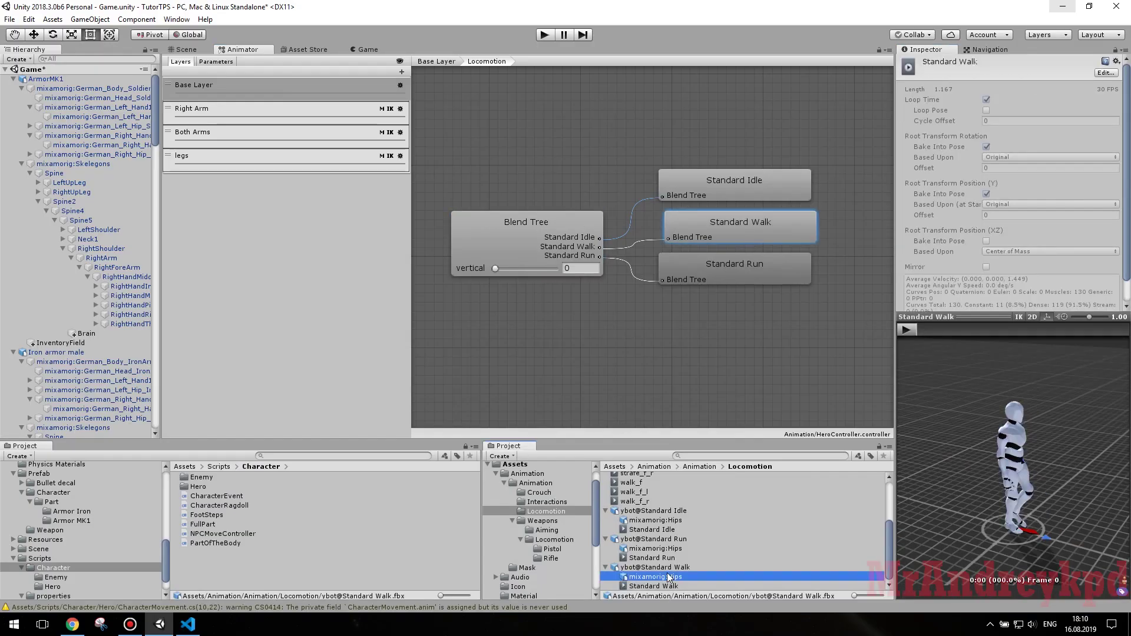
- Open ybot@Standard Walk's import settings and scrub the preview to a foot contact
click(653, 568)
drag(896, 261, 790, 247)
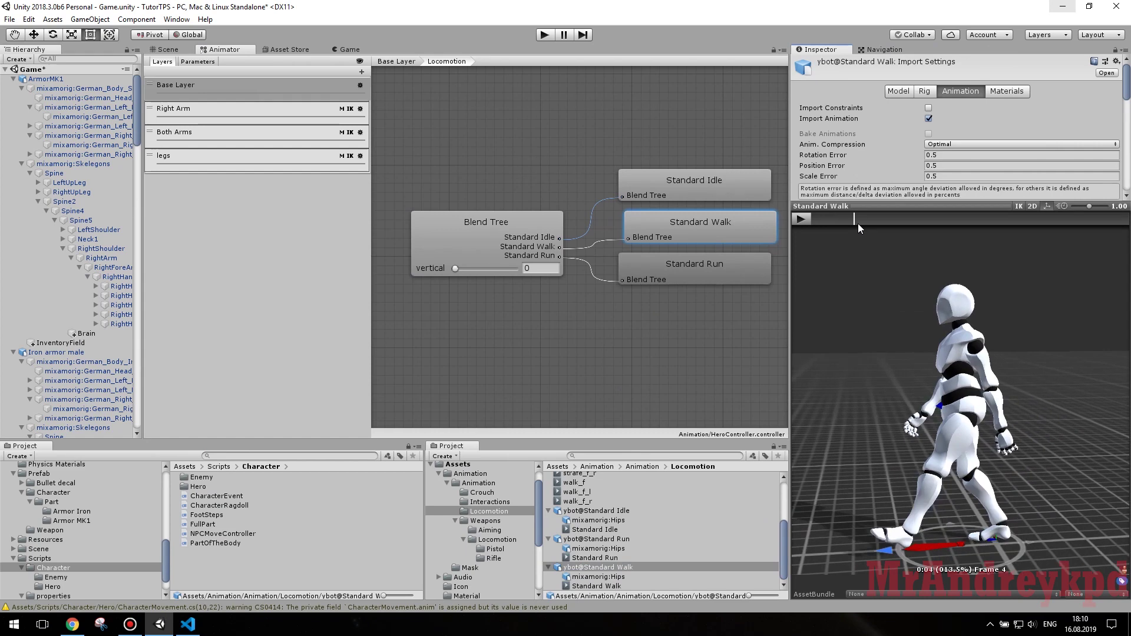
drag(924, 237, 911, 236)
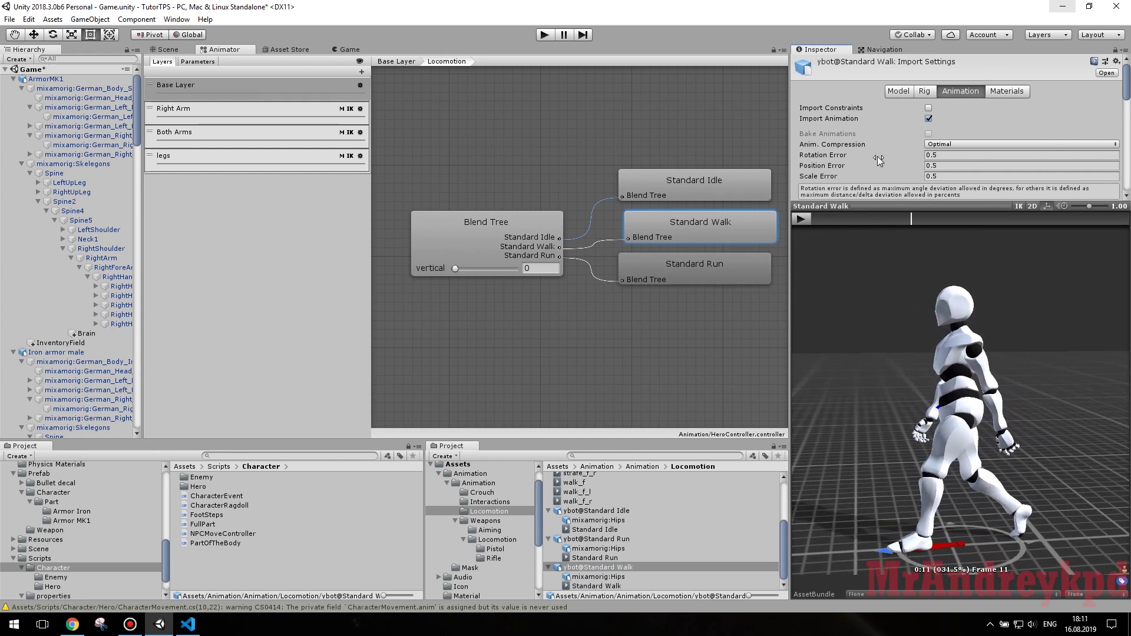
scroll(848, 143, down, 5)
scroll(848, 143, down, 5)
scroll(848, 143, down, 5)
scroll(848, 143, up, 3)
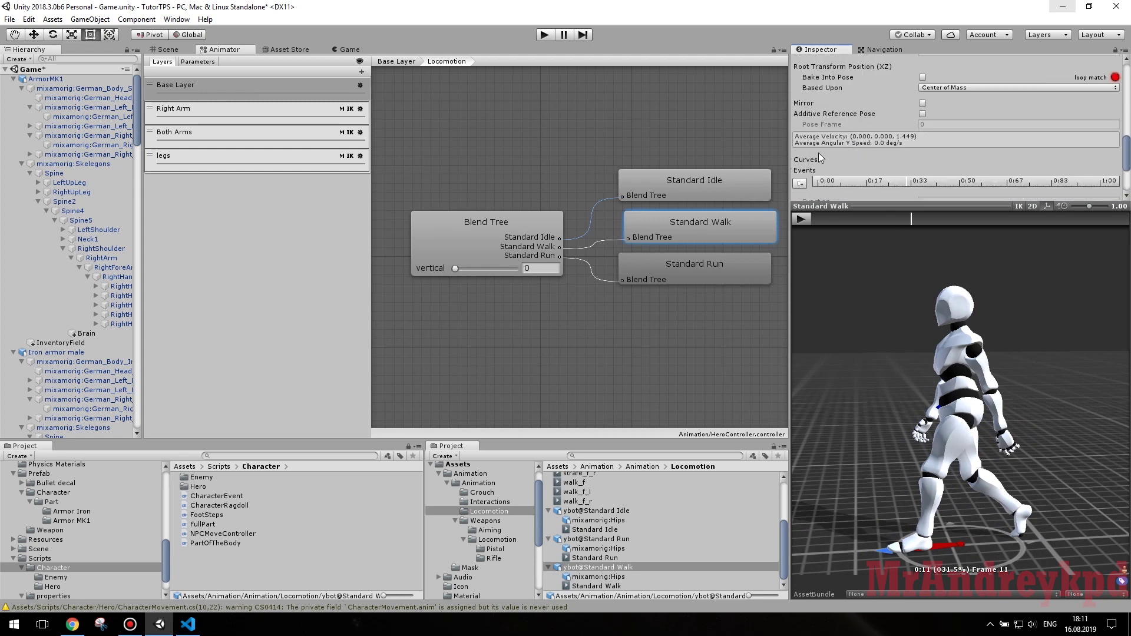
scroll(818, 153, down, 1)
- Add an animation event at that frame calling the Step function
click(800, 149)
click(949, 166)
text(Step)
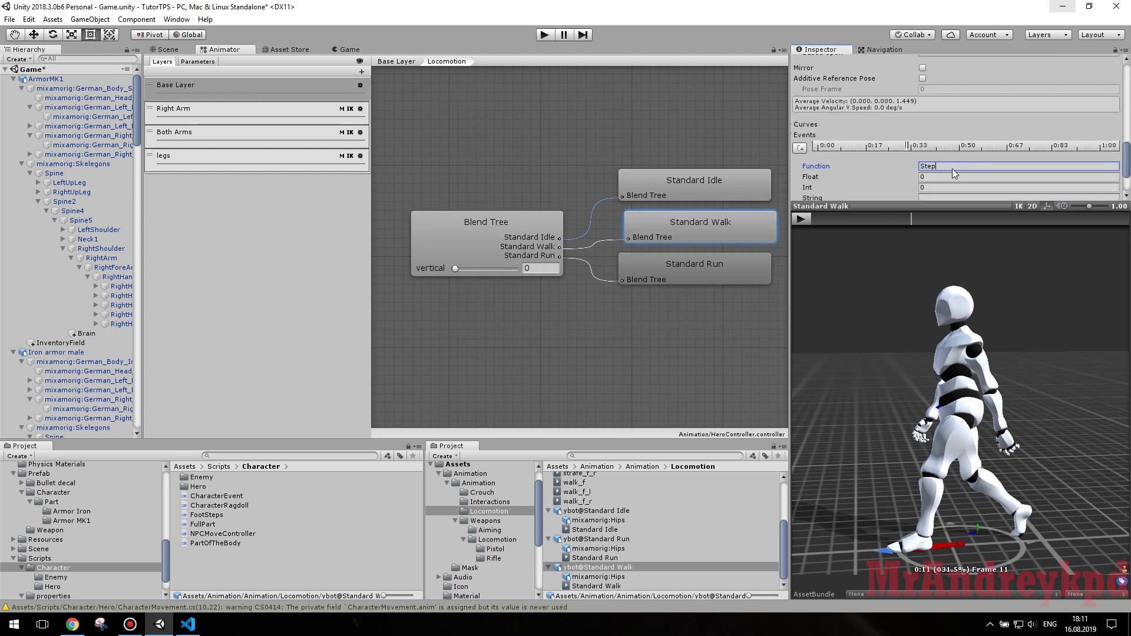
scroll(950, 170, down, 2)
click(930, 163)
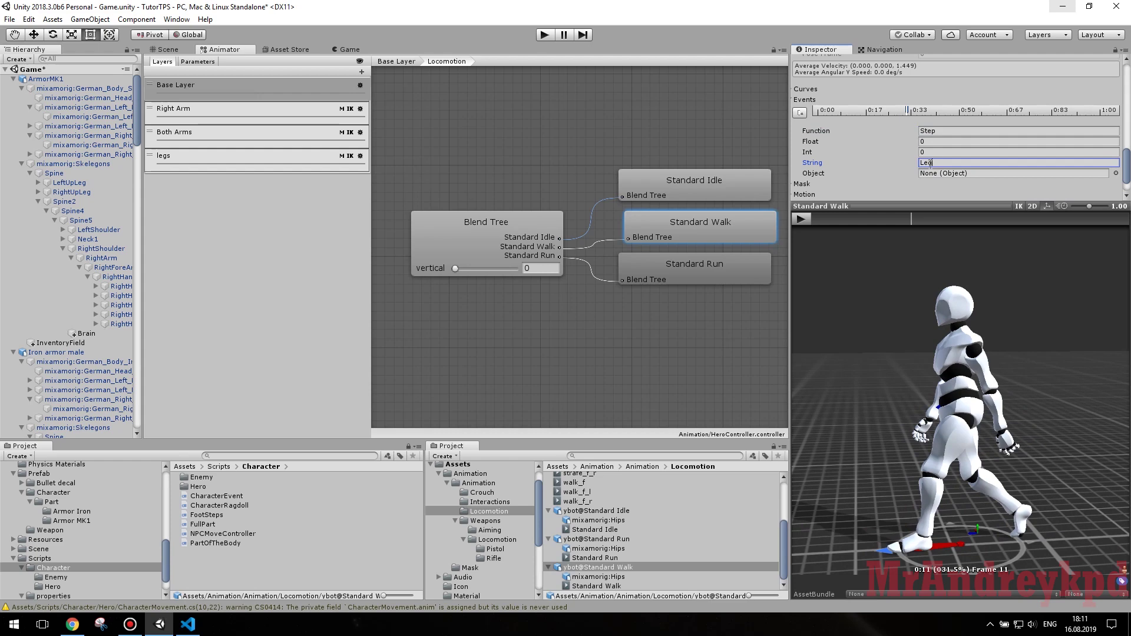
click(188, 624)
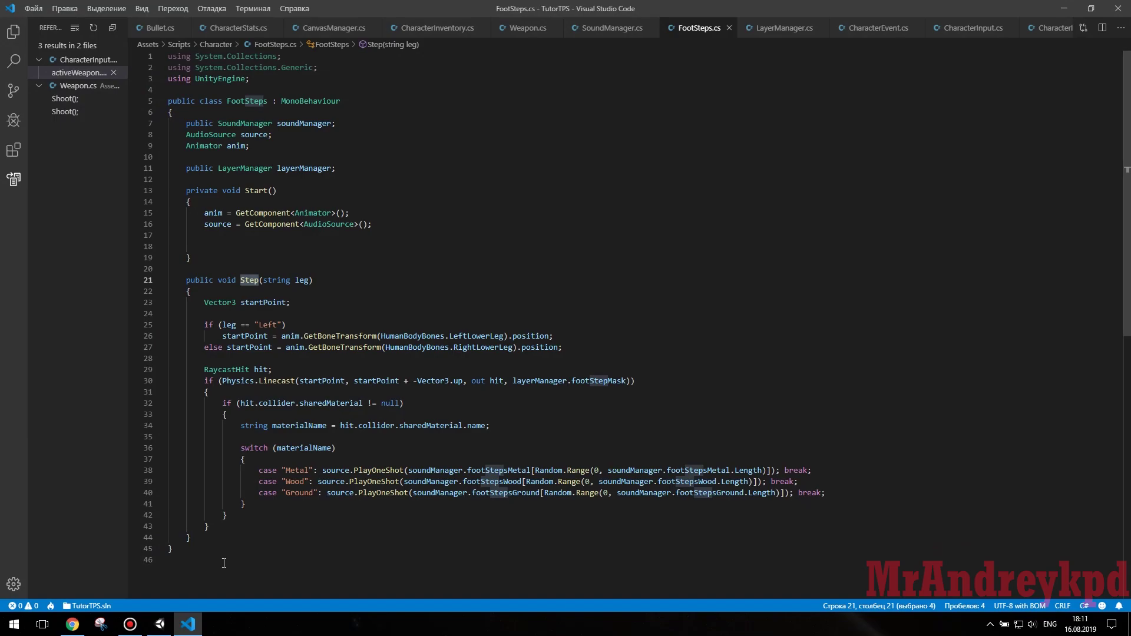
key(alt+Tab)
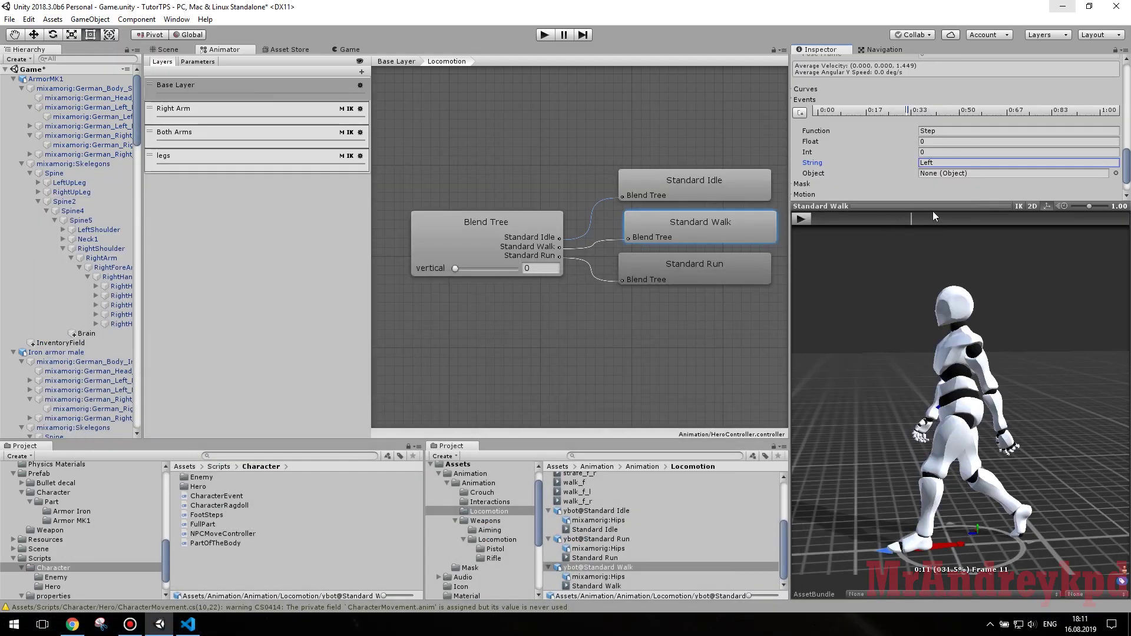
- Add a second Step event at the other foot contact with string Right
drag(920, 217, 1073, 239)
click(799, 112)
click(953, 162)
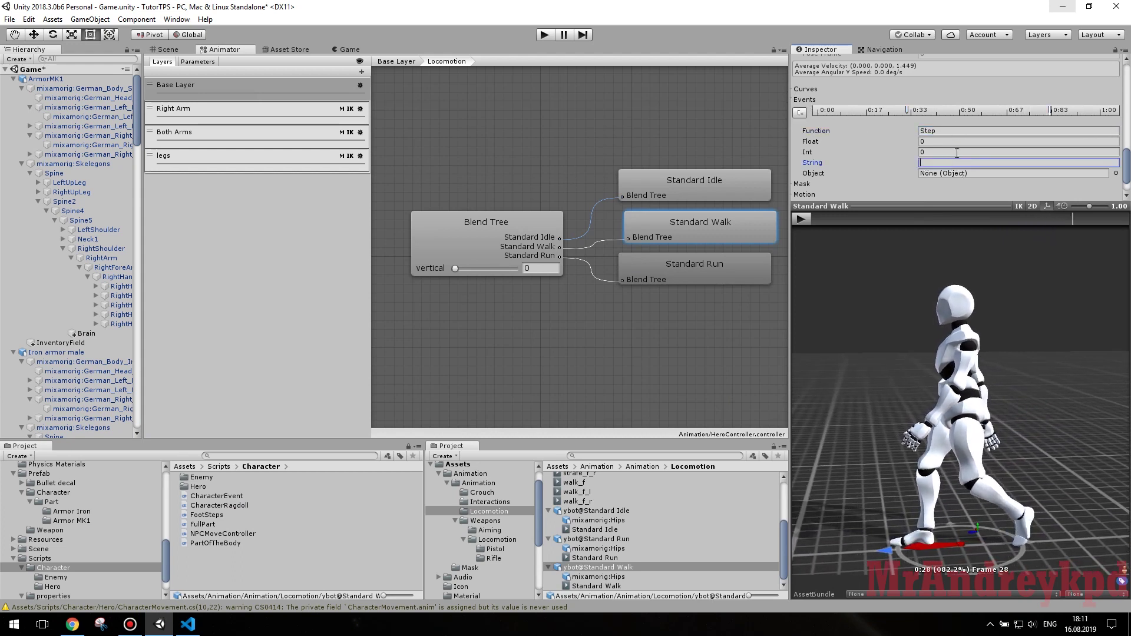
text(Right)
click(1074, 219)
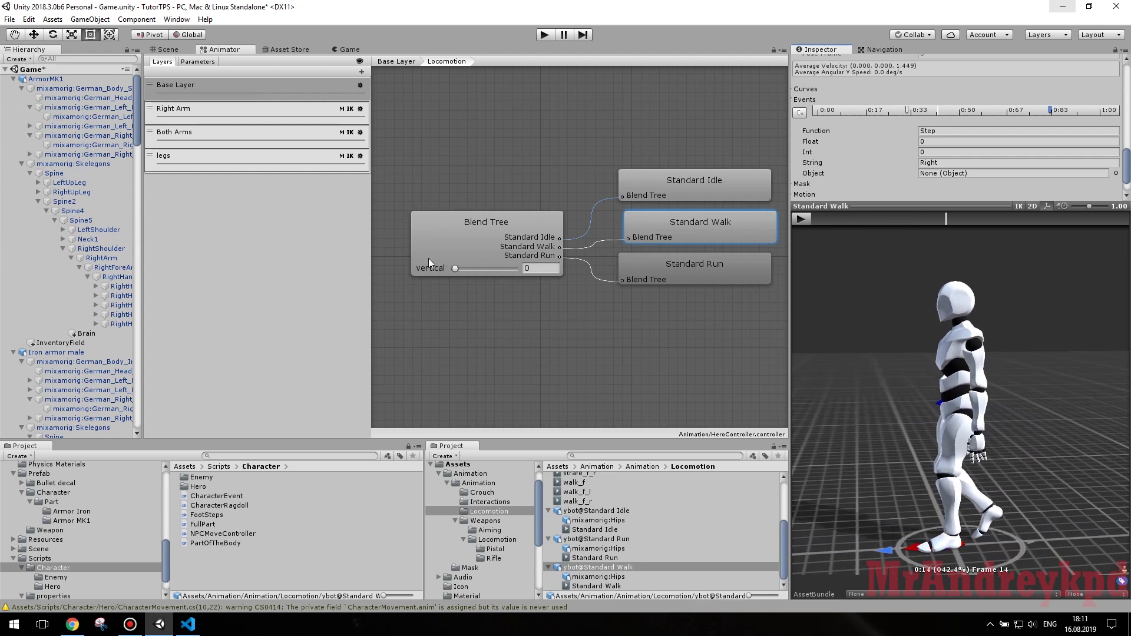
click(610, 540)
click(610, 340)
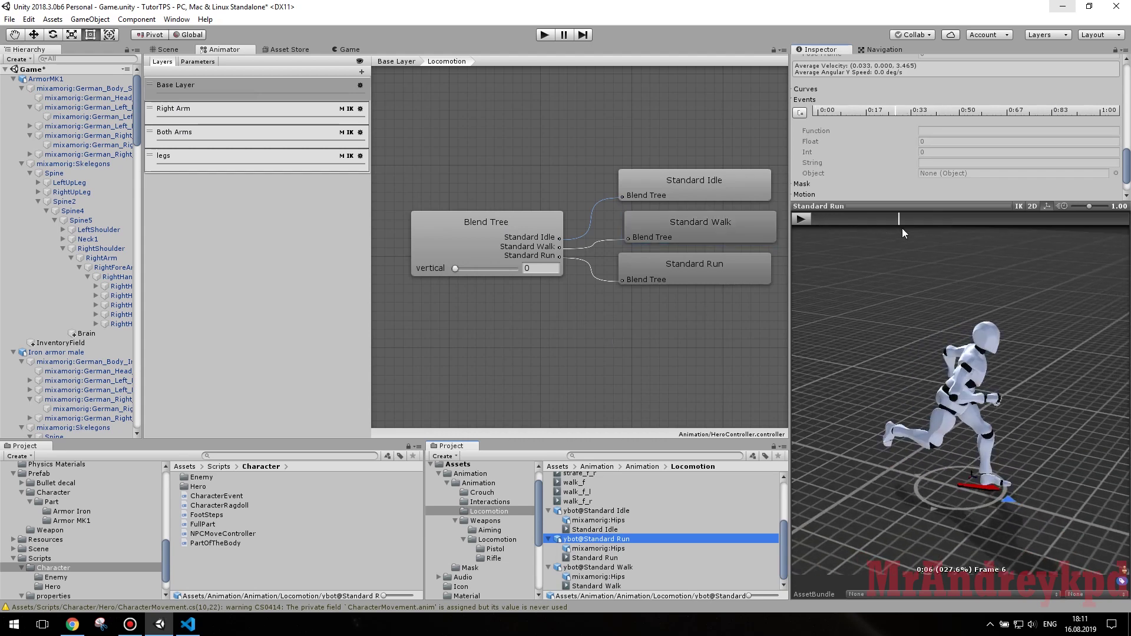
text(Left)
key(Return)
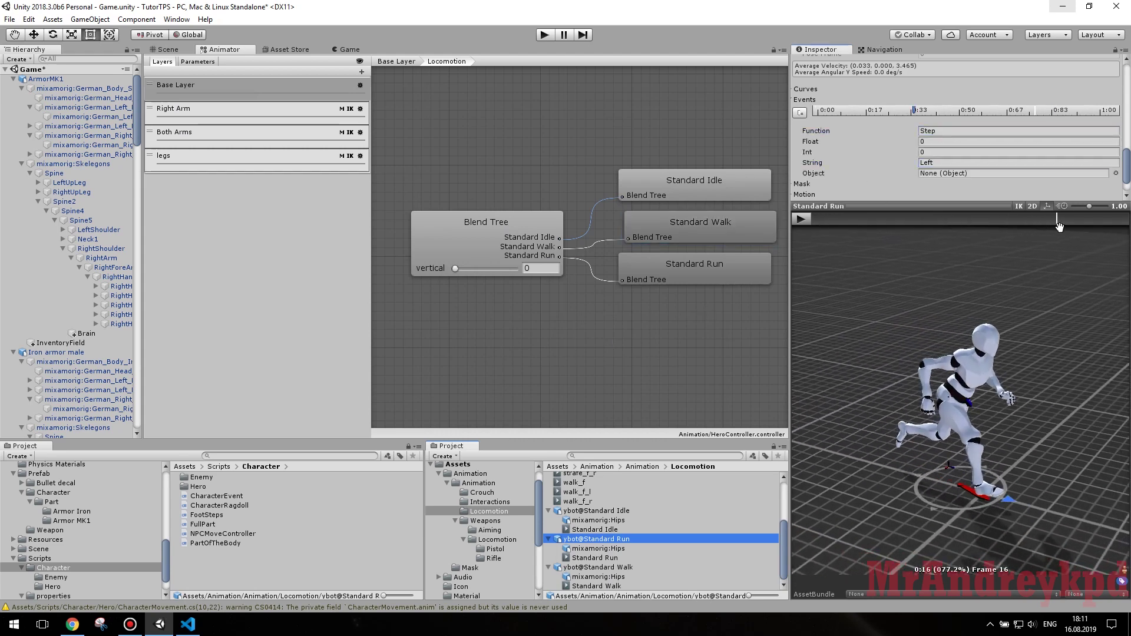
text(Right)
key(Return)
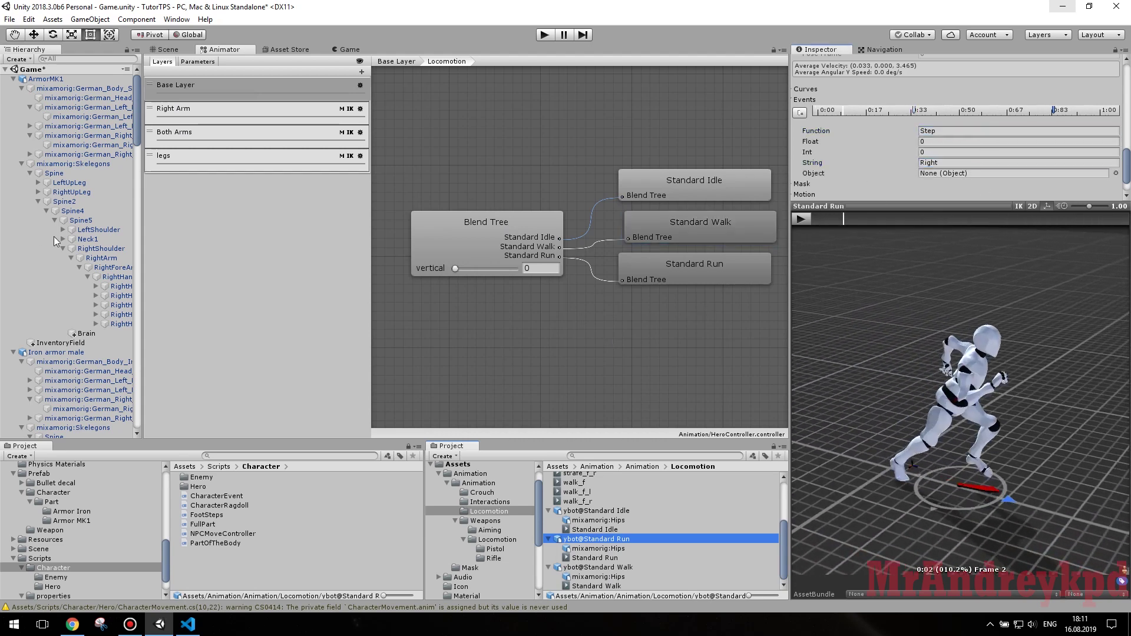
- Preview Strafe Right in the legs layer's Locomotion Aiming blend tree, then return to Scene
click(389, 61)
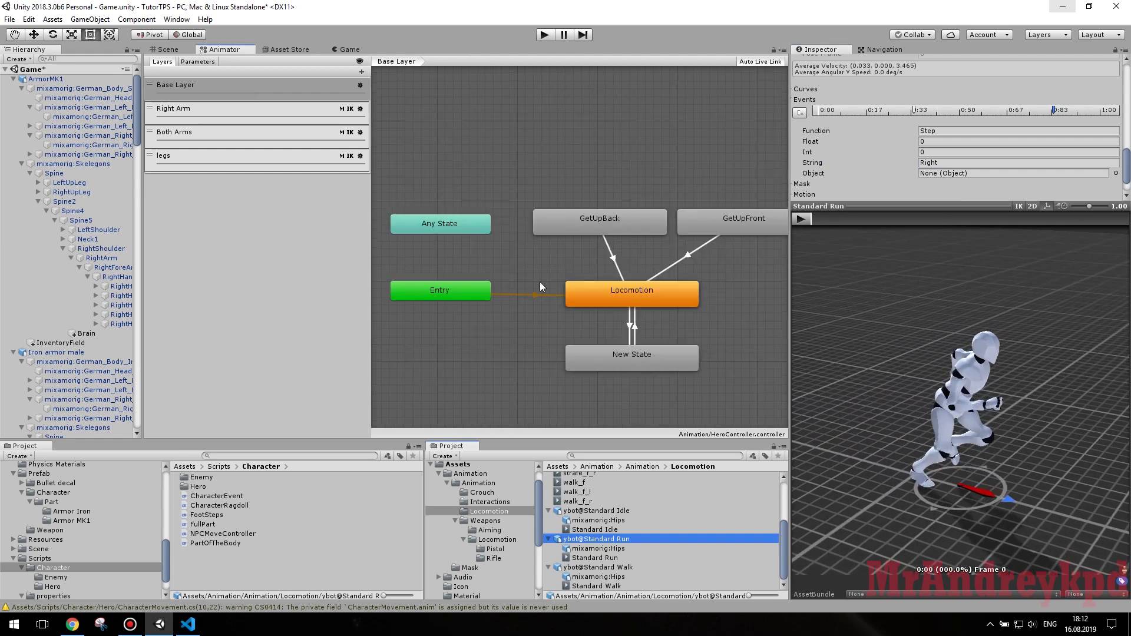
click(198, 155)
click(601, 336)
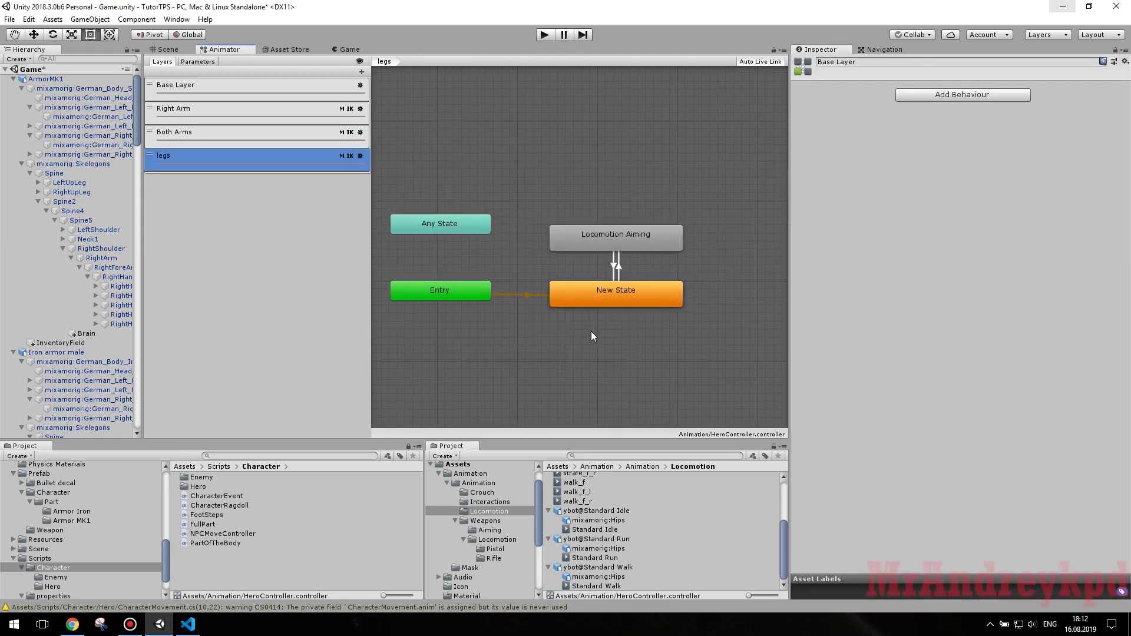
double_click(614, 241)
click(508, 245)
click(607, 257)
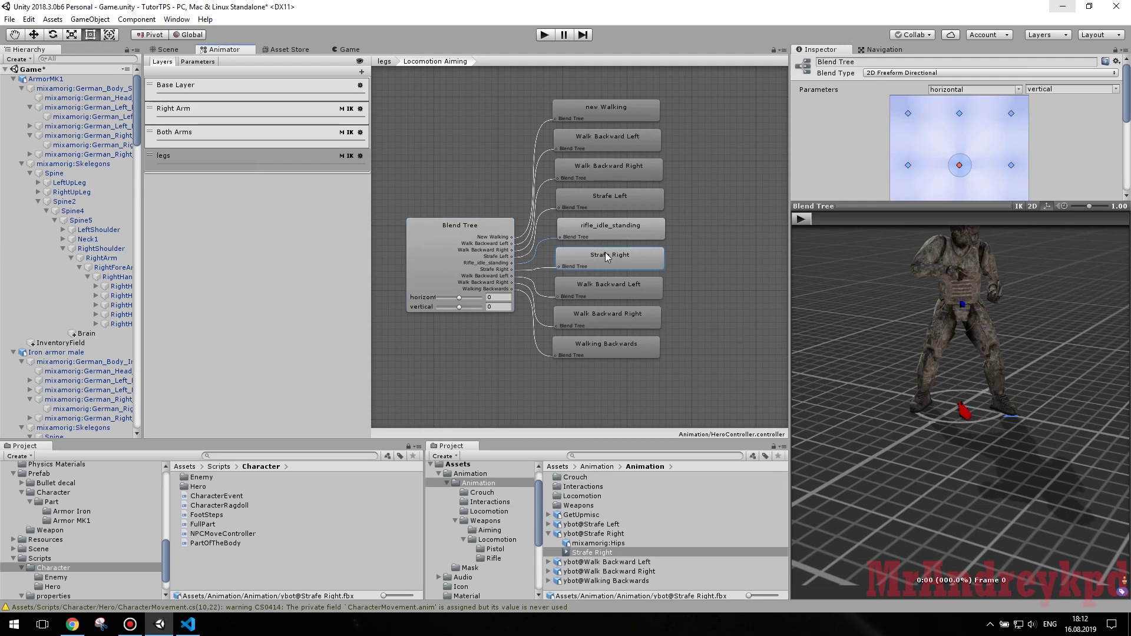
drag(807, 220, 1124, 221)
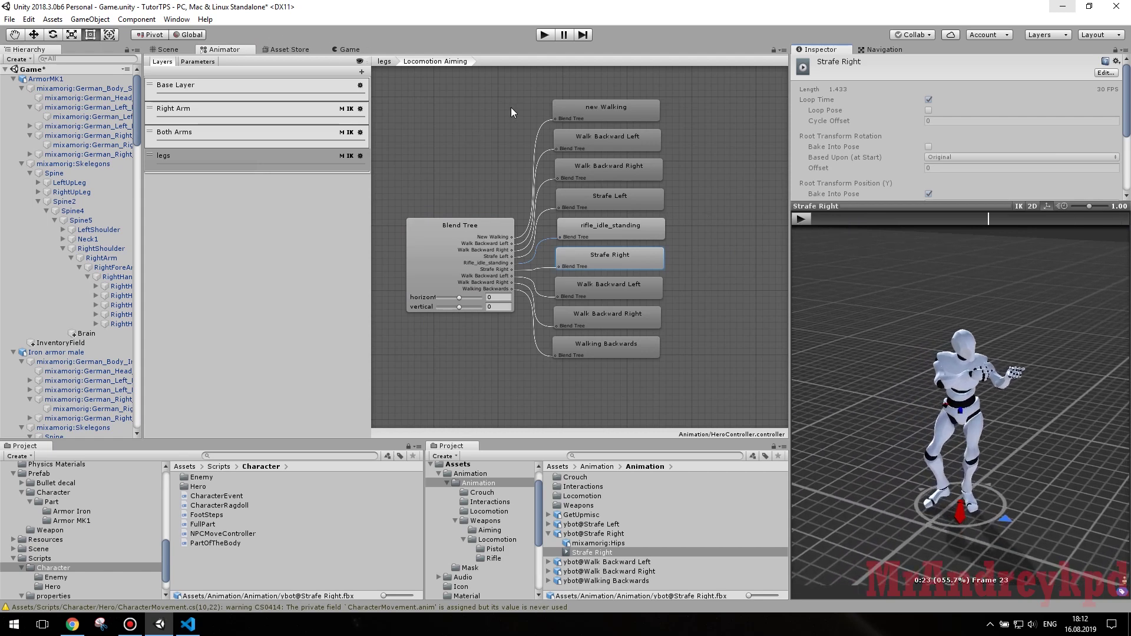
click(384, 62)
click(166, 49)
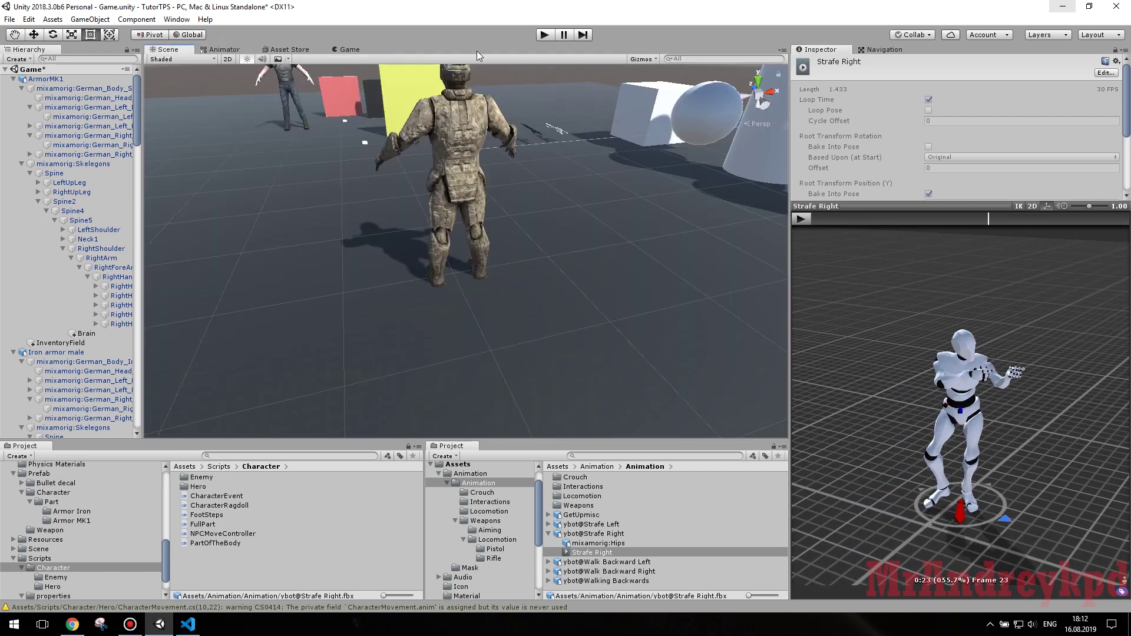
- Enter Play mode and set the Plane's collider material to Ground
click(543, 34)
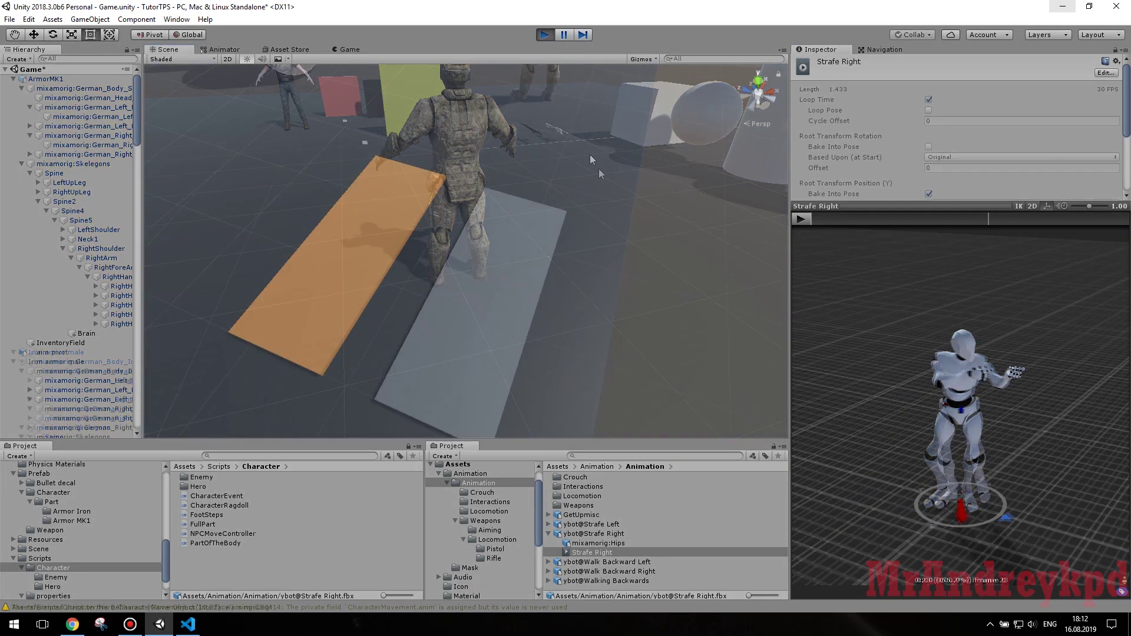
click(658, 185)
click(1124, 204)
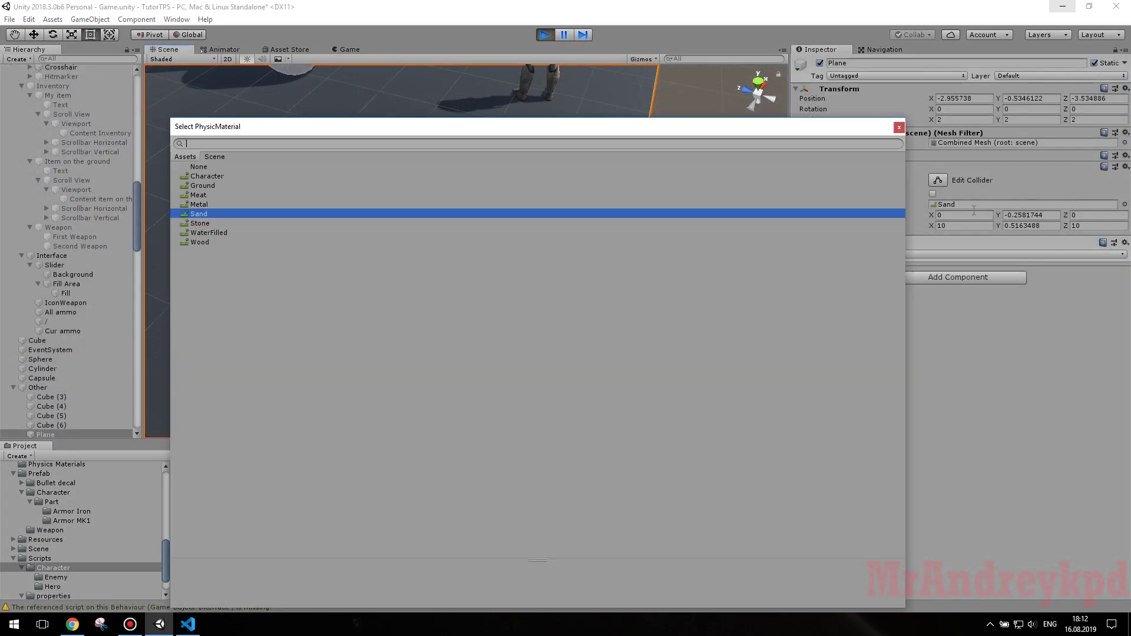
double_click(227, 186)
click(347, 49)
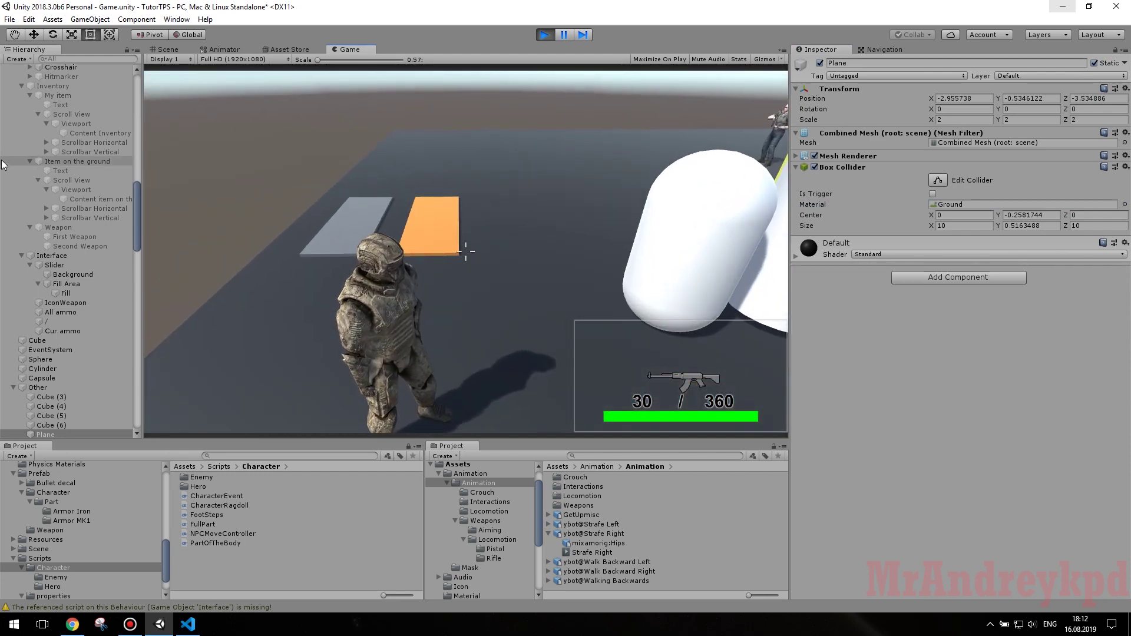
- Watch the Base Layer's Locomotion blend tree live in the Animator
scroll(3, 165, up, 15)
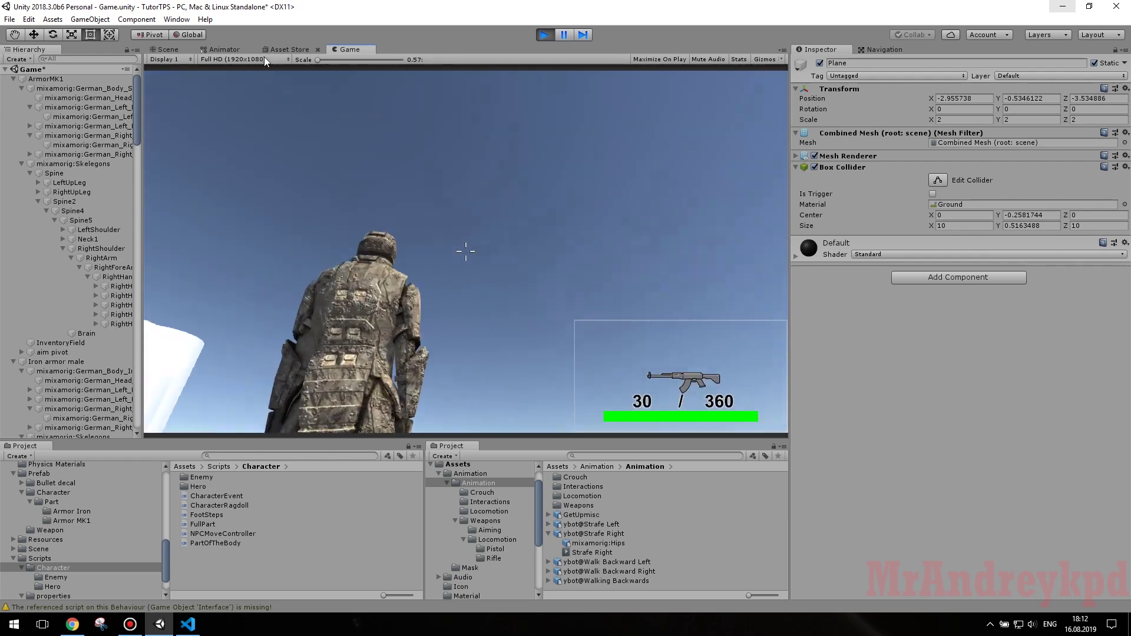
click(225, 49)
click(194, 62)
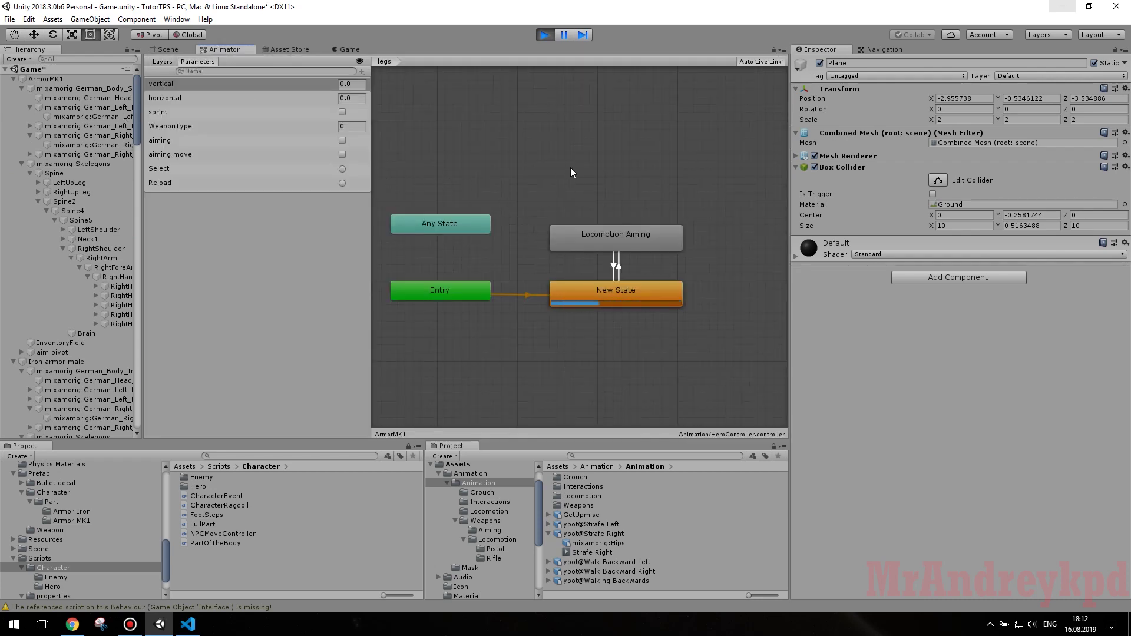
click(166, 61)
click(174, 83)
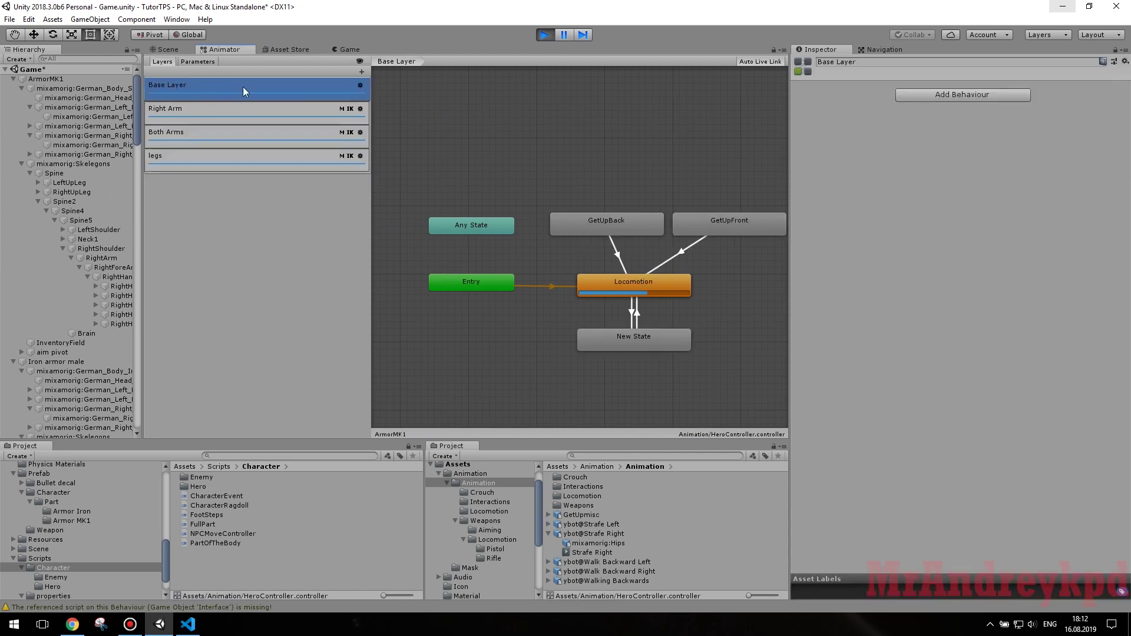
double_click(609, 279)
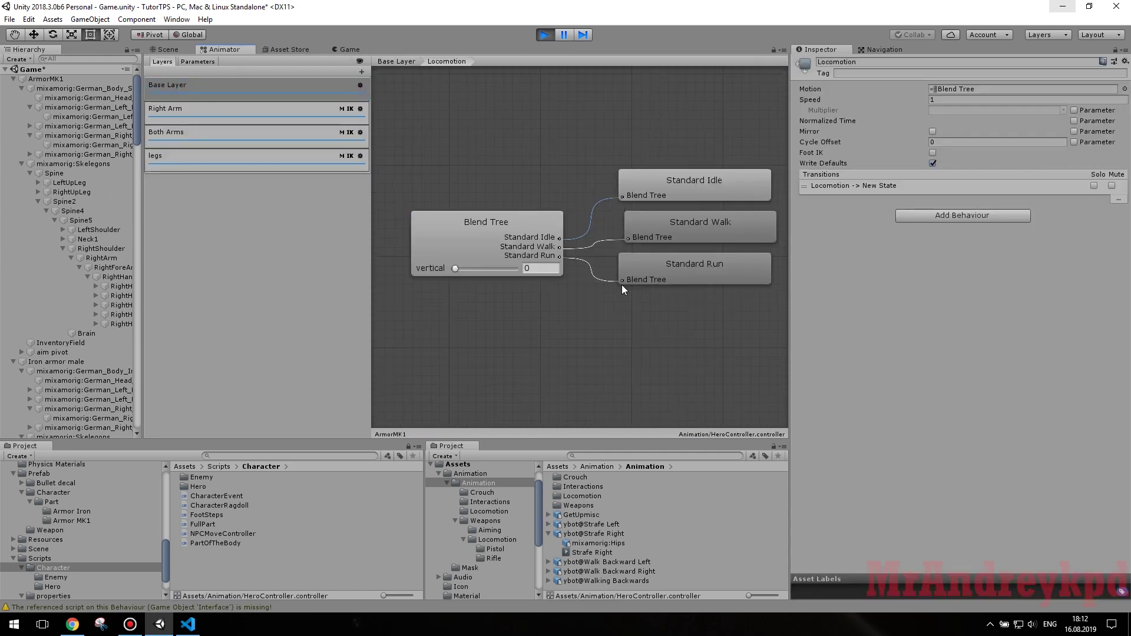
click(348, 48)
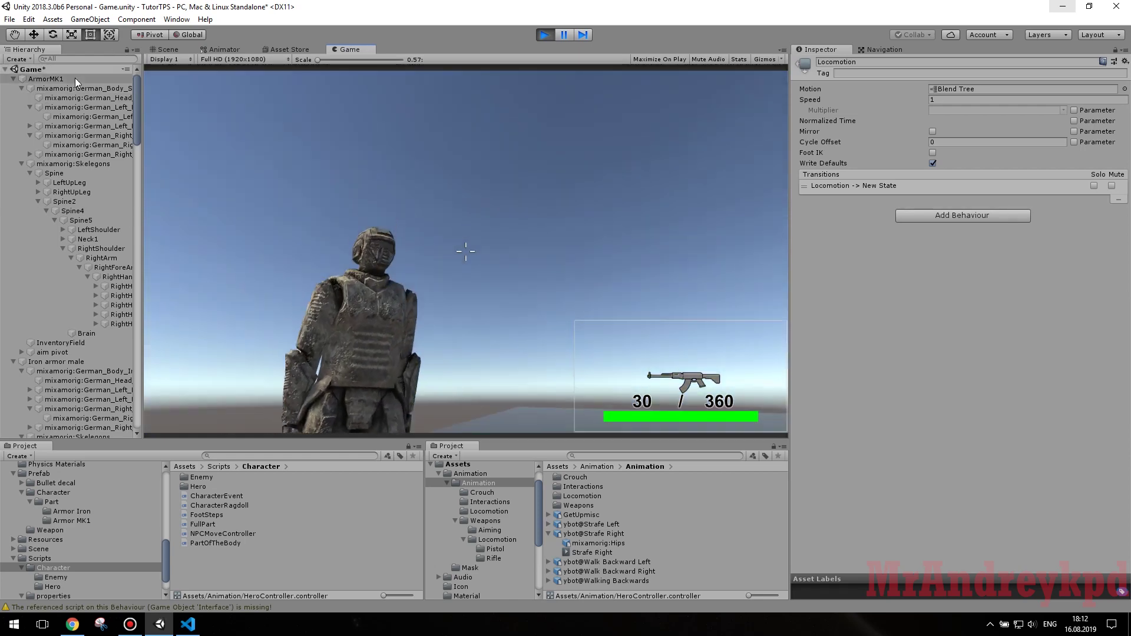
- Select ArmorMK1 and scroll its Audio Source to the 3D Sound Settings
click(75, 80)
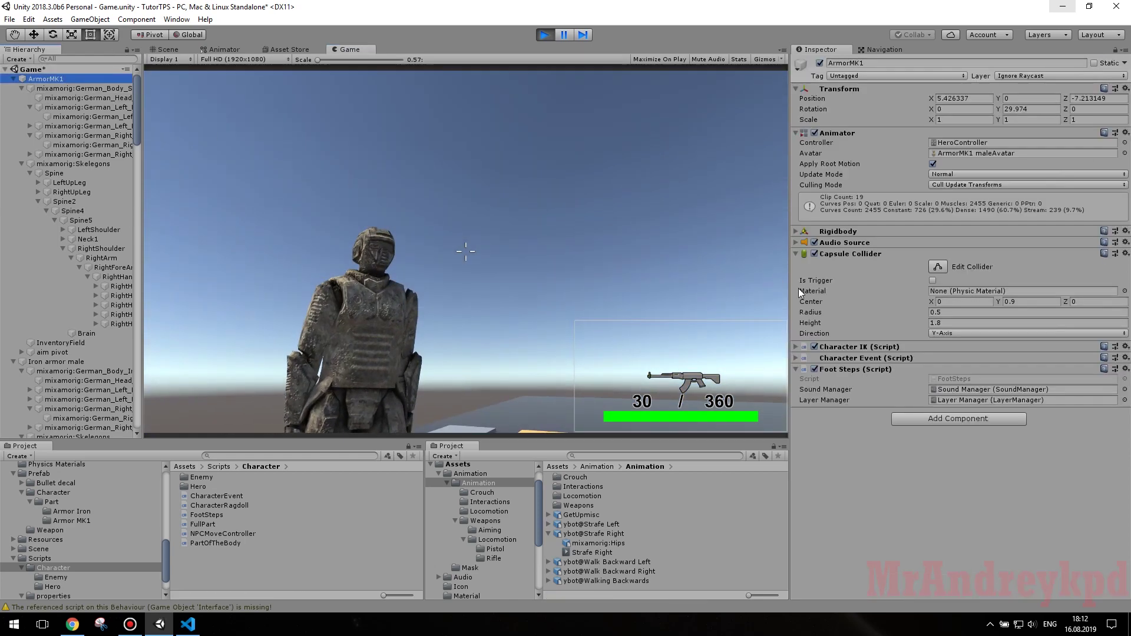
click(841, 243)
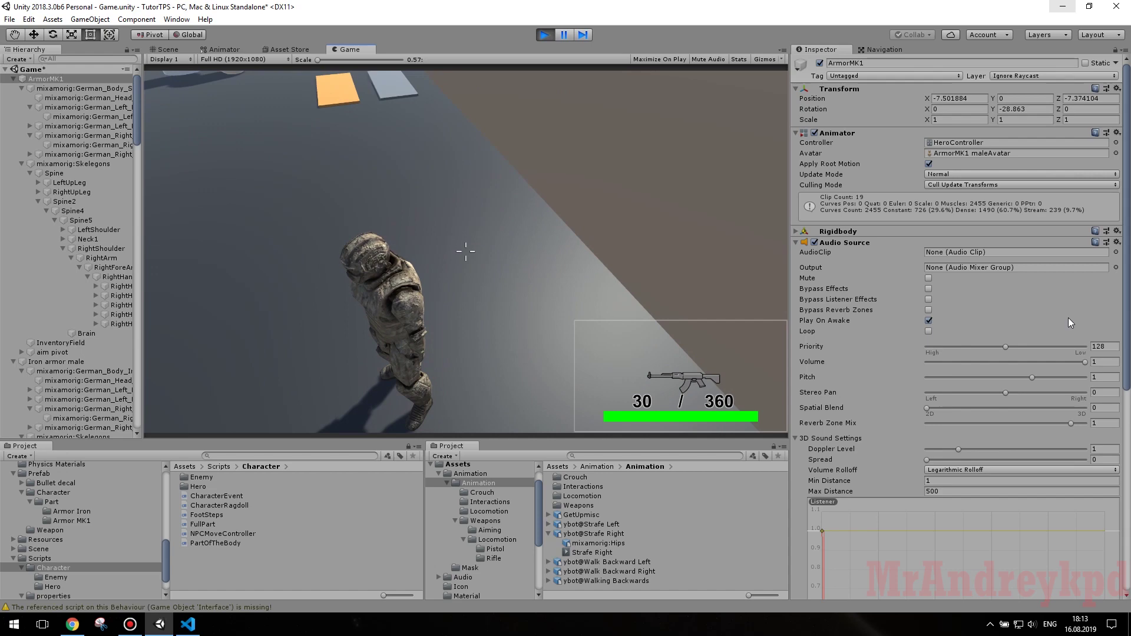
scroll(1063, 318, down, 3)
scroll(1062, 317, down, 3)
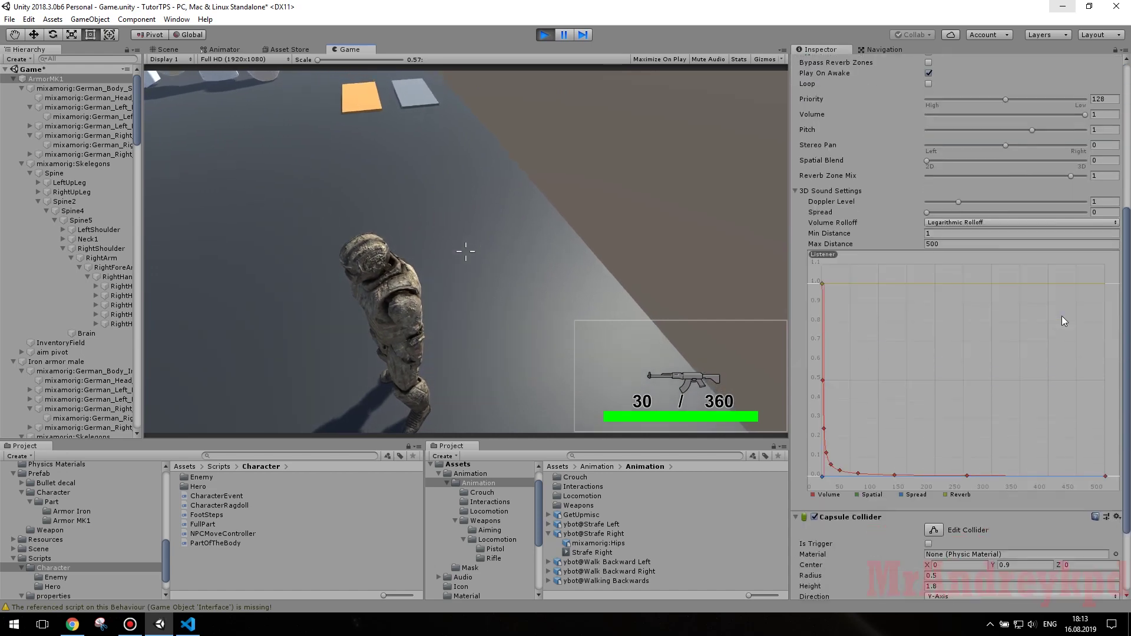
scroll(1062, 317, down, 3)
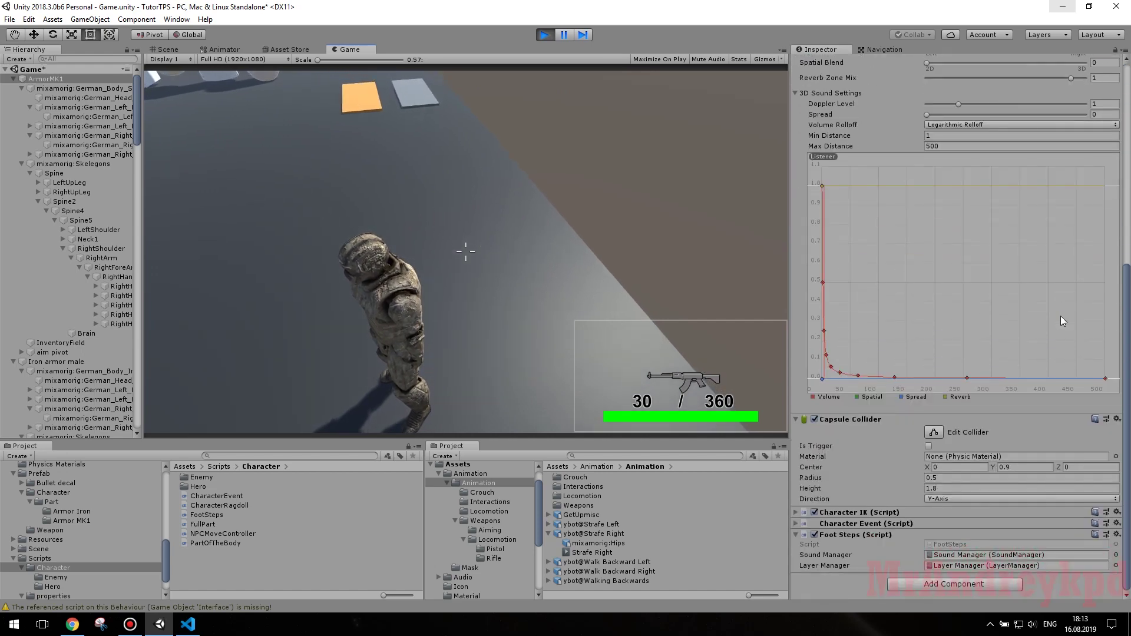
click(229, 48)
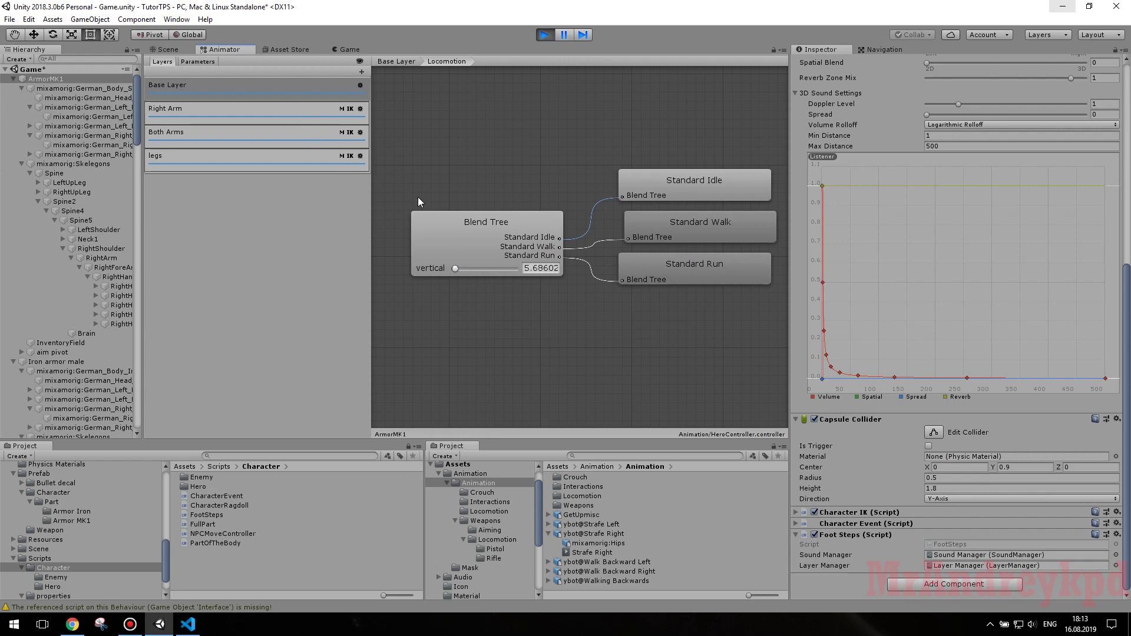
- Check the blend tree's 0.1 walk threshold, stop Play mode, and select ArmorMK1
click(464, 246)
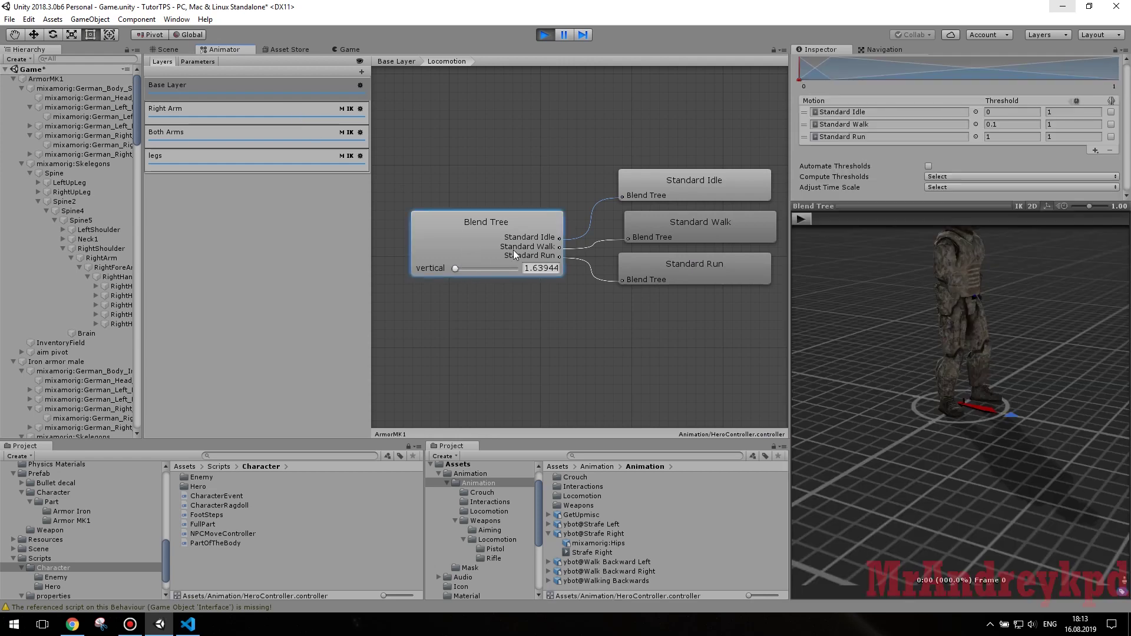
click(547, 305)
scroll(483, 150, down, 2)
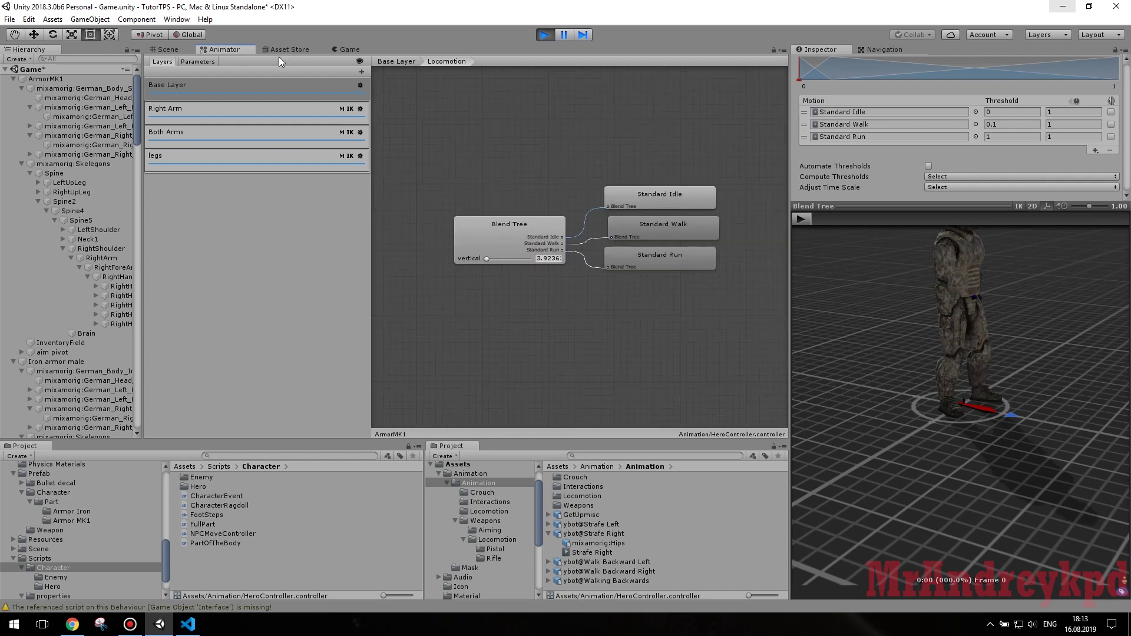
click(183, 62)
click(394, 62)
key(ctrl+p)
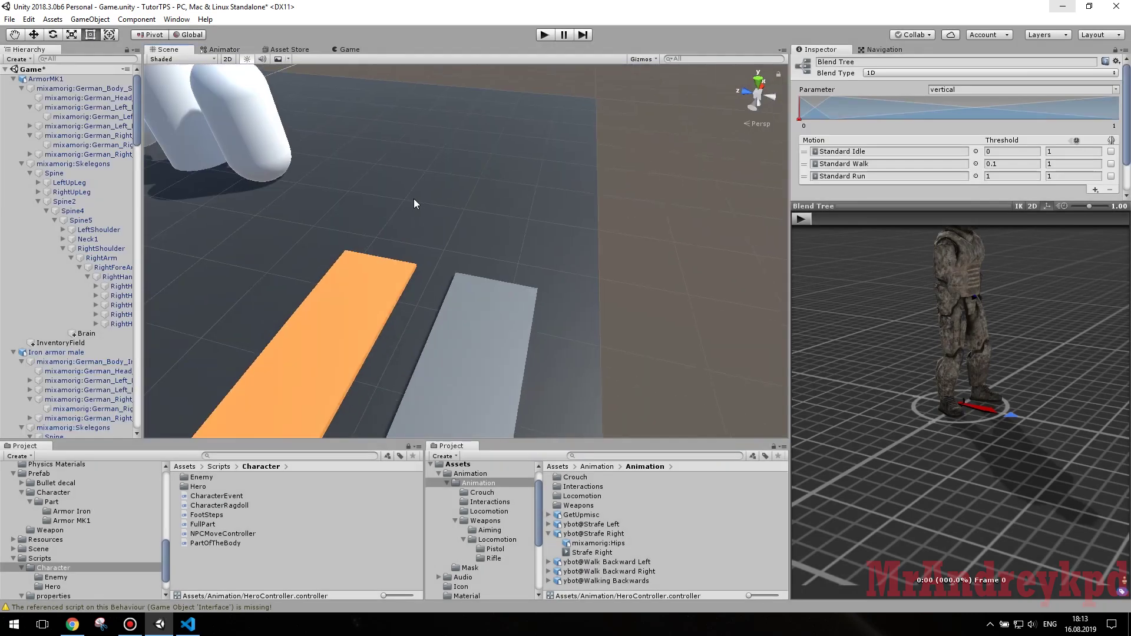
click(425, 222)
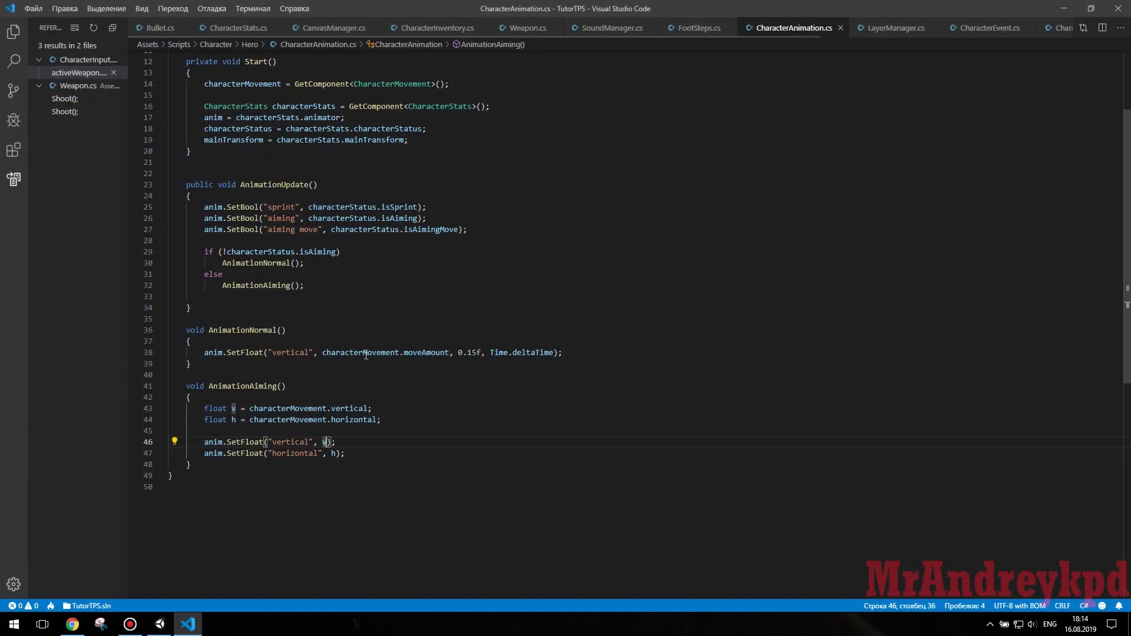
- Review the moveAmount assignment to vertical on line 38, then play again
click(366, 354)
double_click(439, 354)
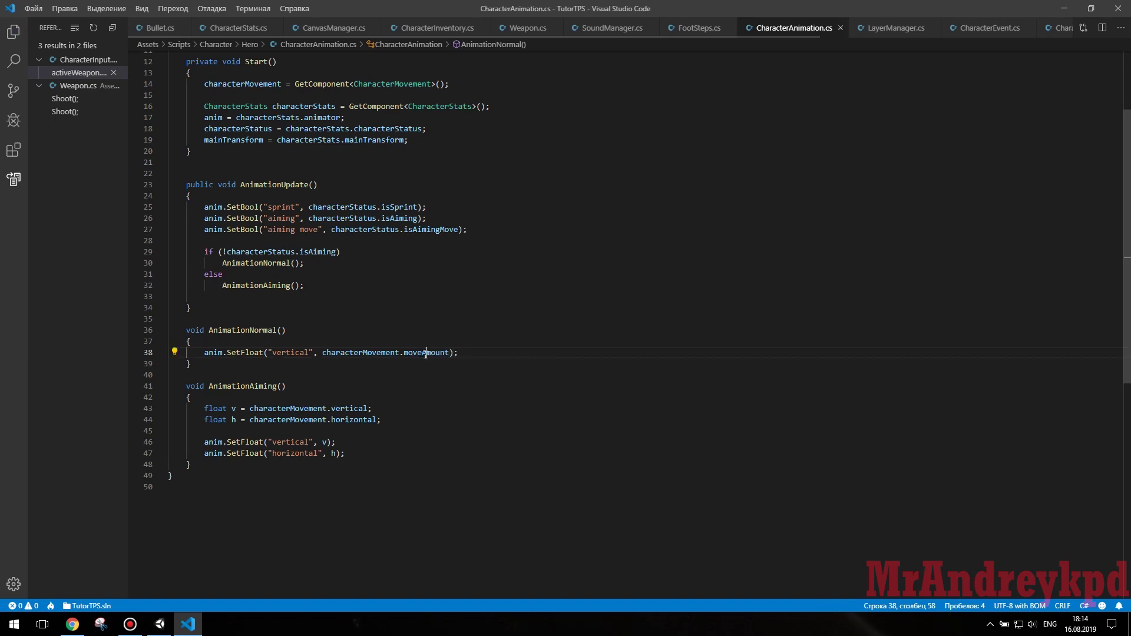
click(1062, 10)
click(547, 34)
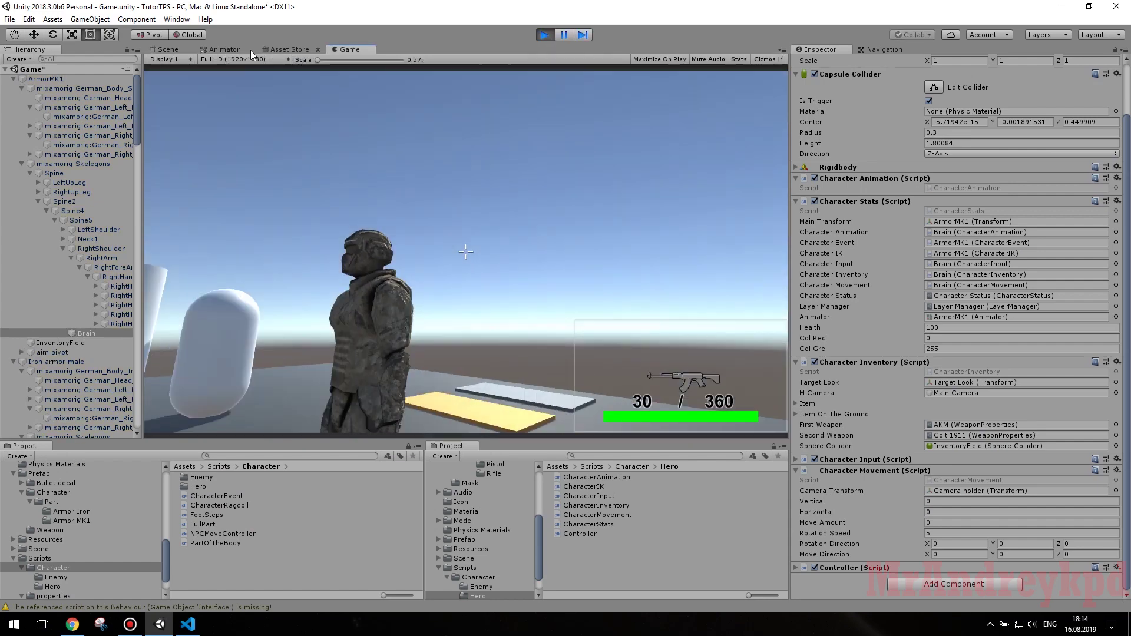
- Recheck the Locomotion blend tree thresholds, then return to the running Game view
click(217, 50)
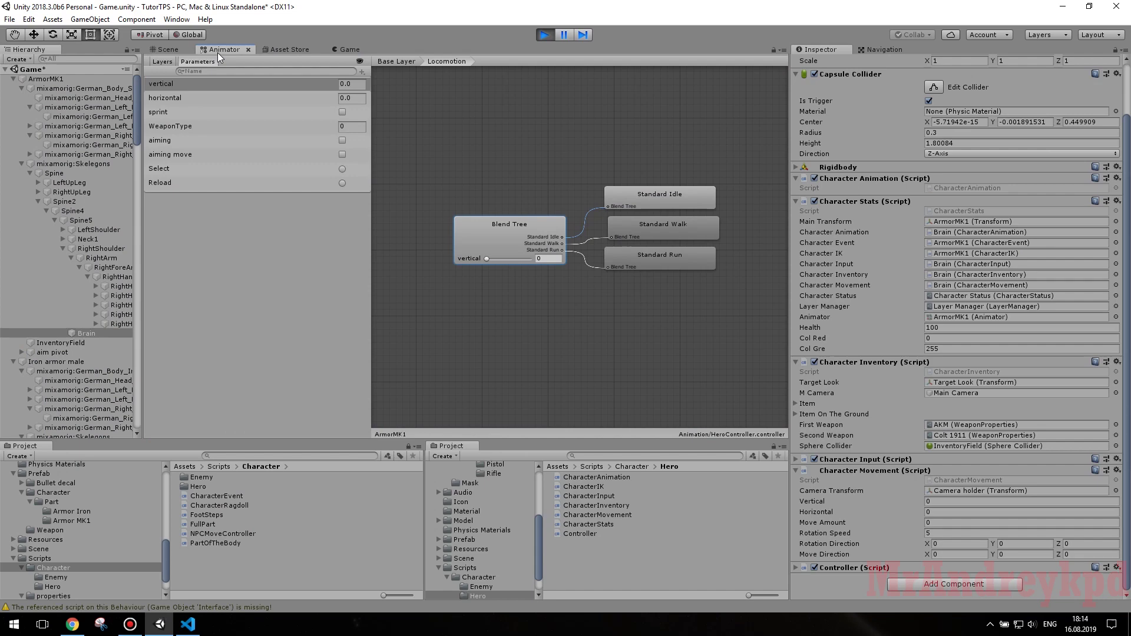
click(506, 222)
click(383, 62)
key(ctrl+1)
click(346, 50)
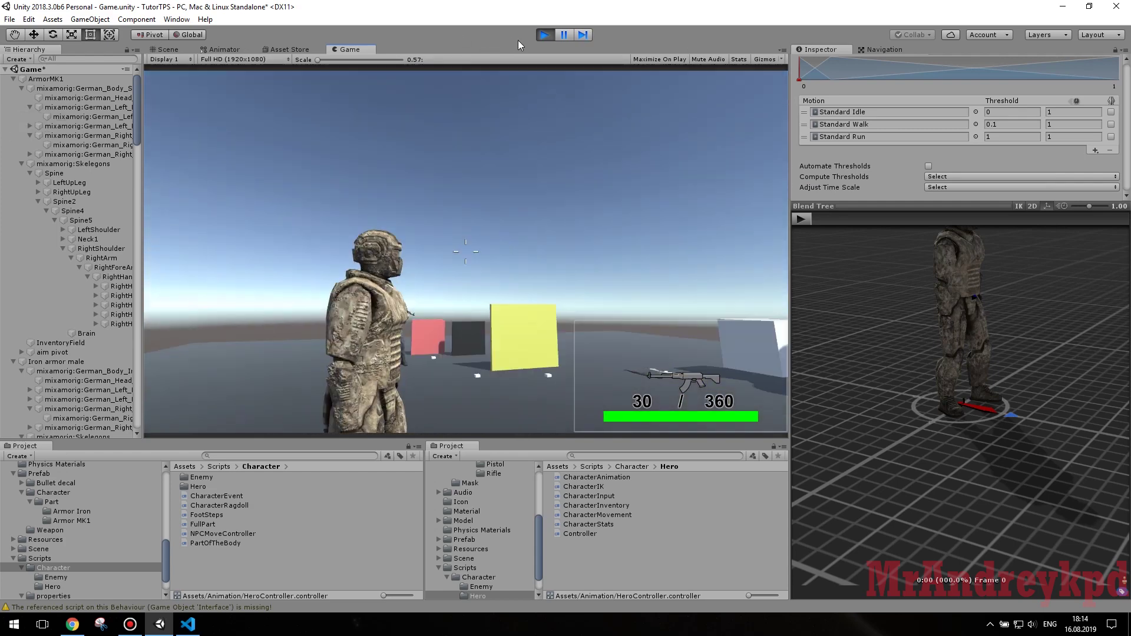
- Stop play, set the ground plane's collider material to Ground, and restart
key(ctrl+p)
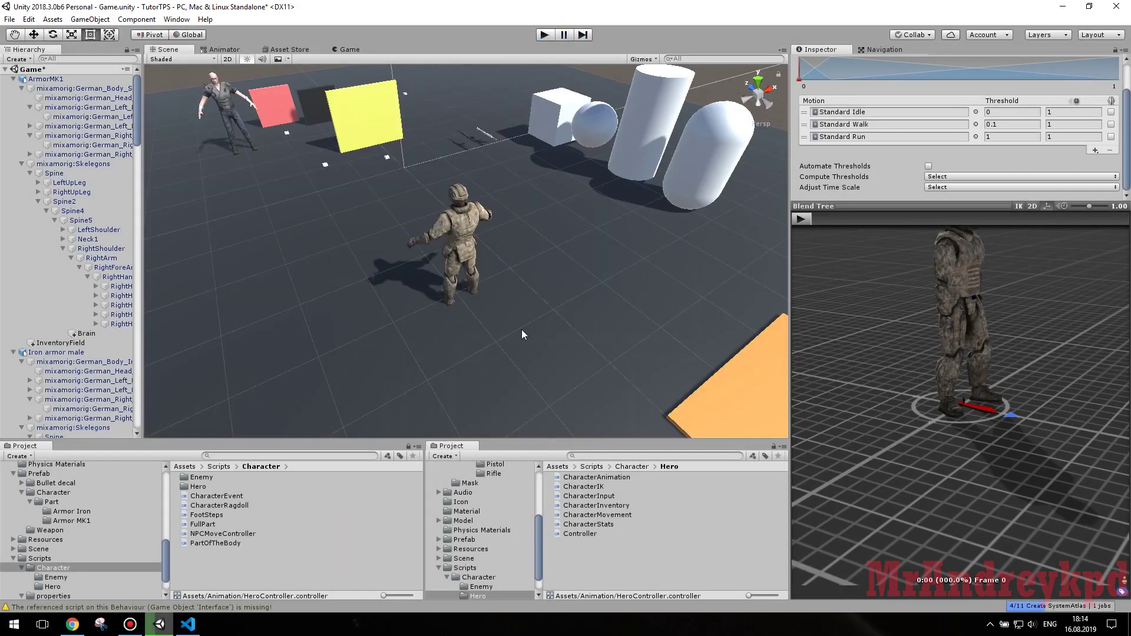
click(522, 330)
click(1124, 206)
double_click(215, 185)
key(ctrl+p)
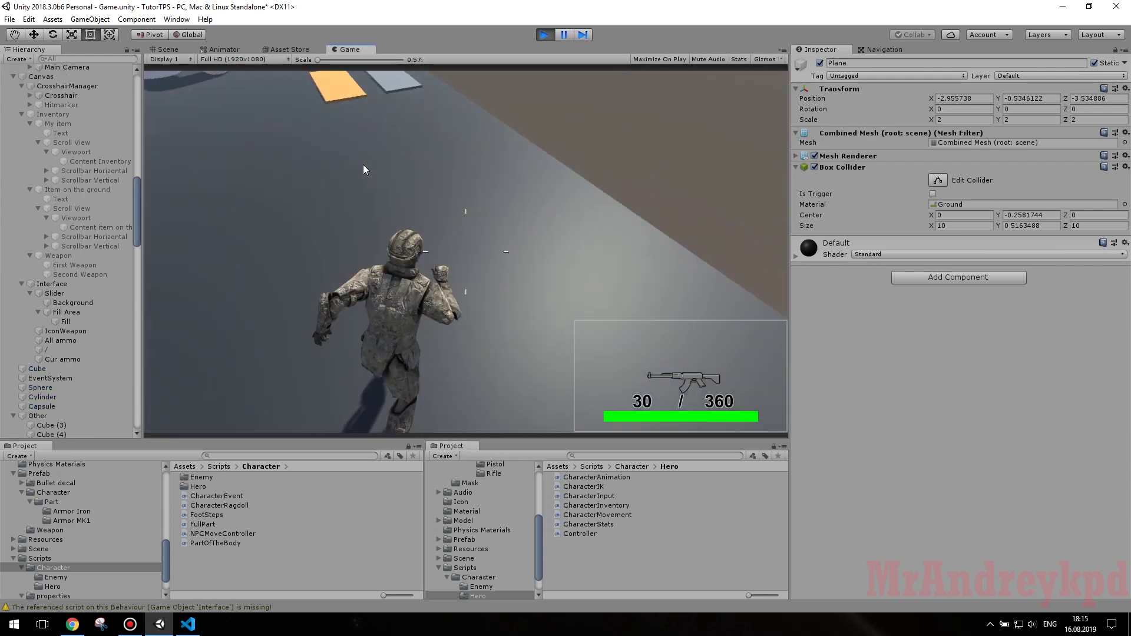
- Run the character back and forth across the orange and grey pads
key(w)
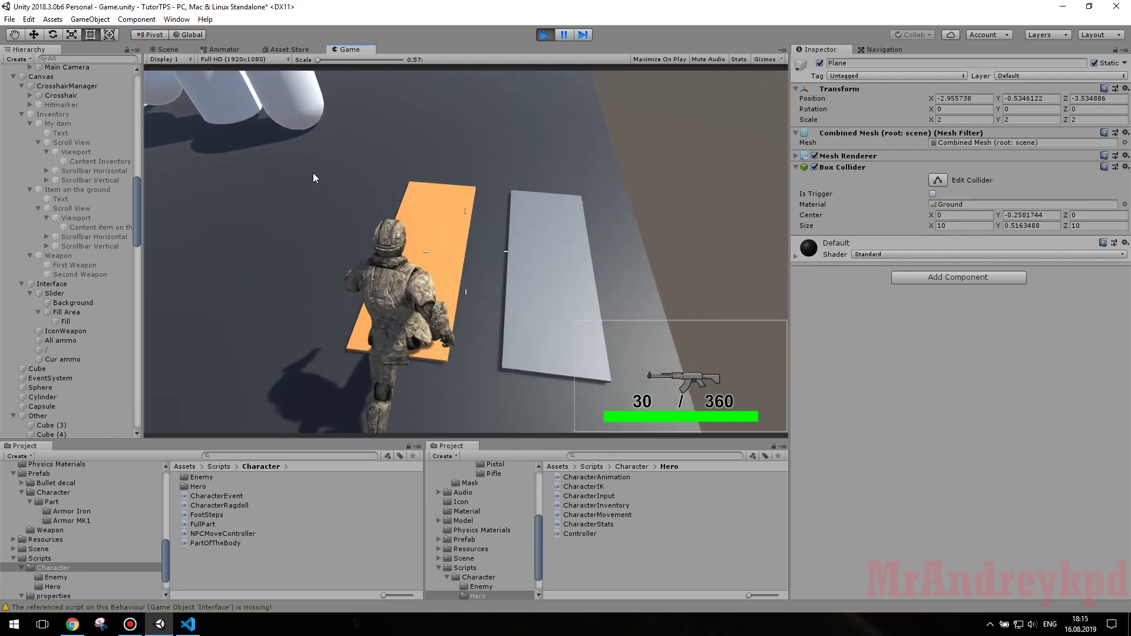
key(w)
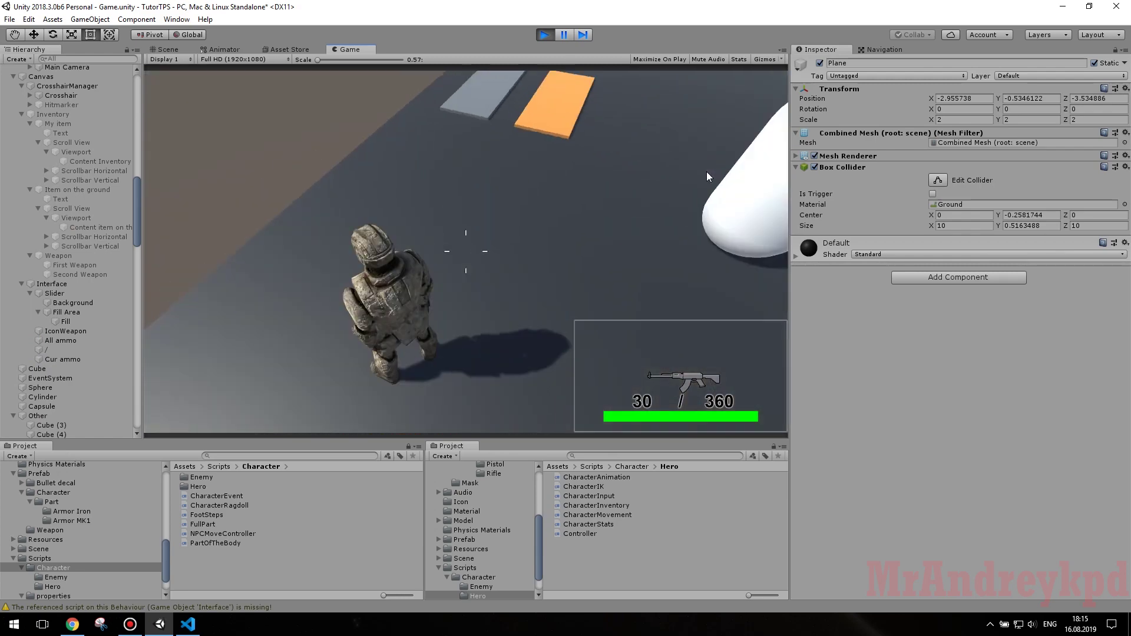
key(w)
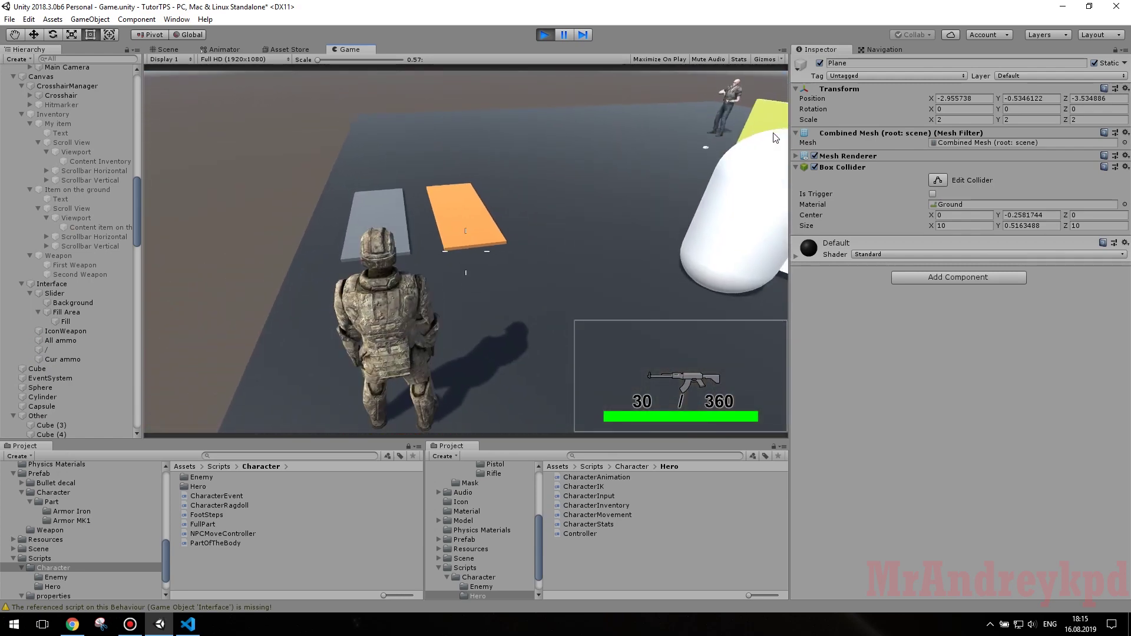
key(w)
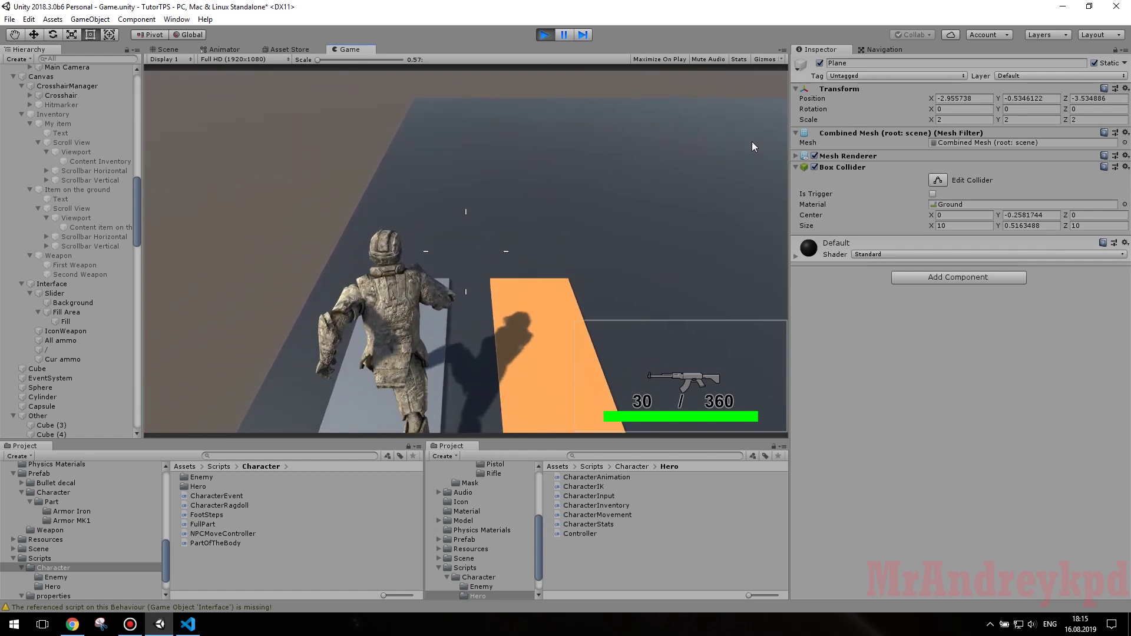
key(w)
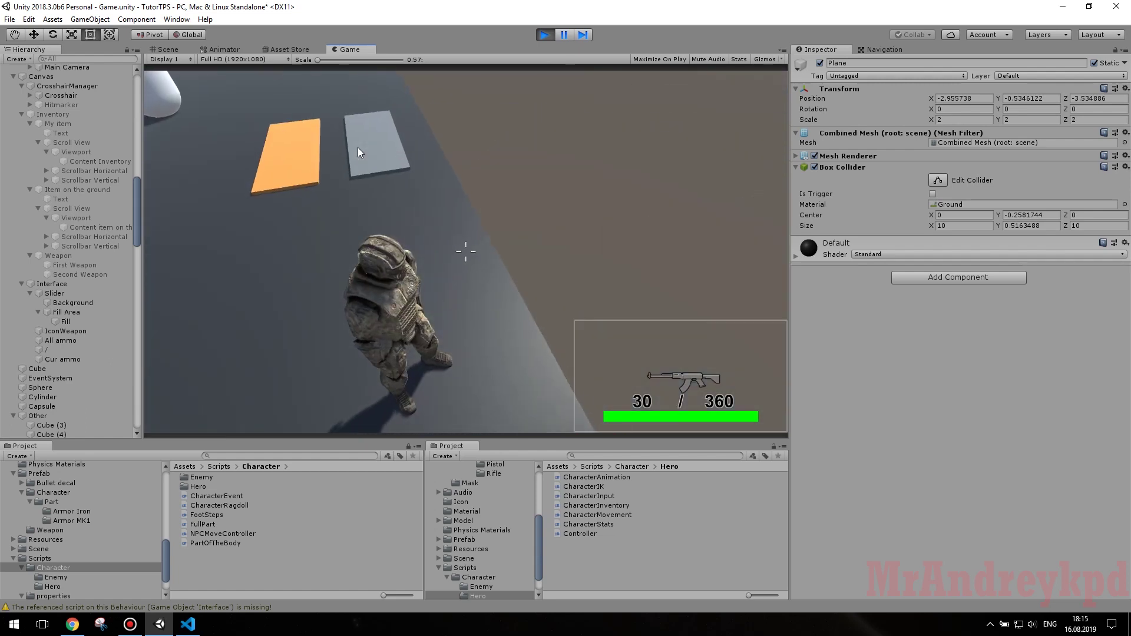
key(w)
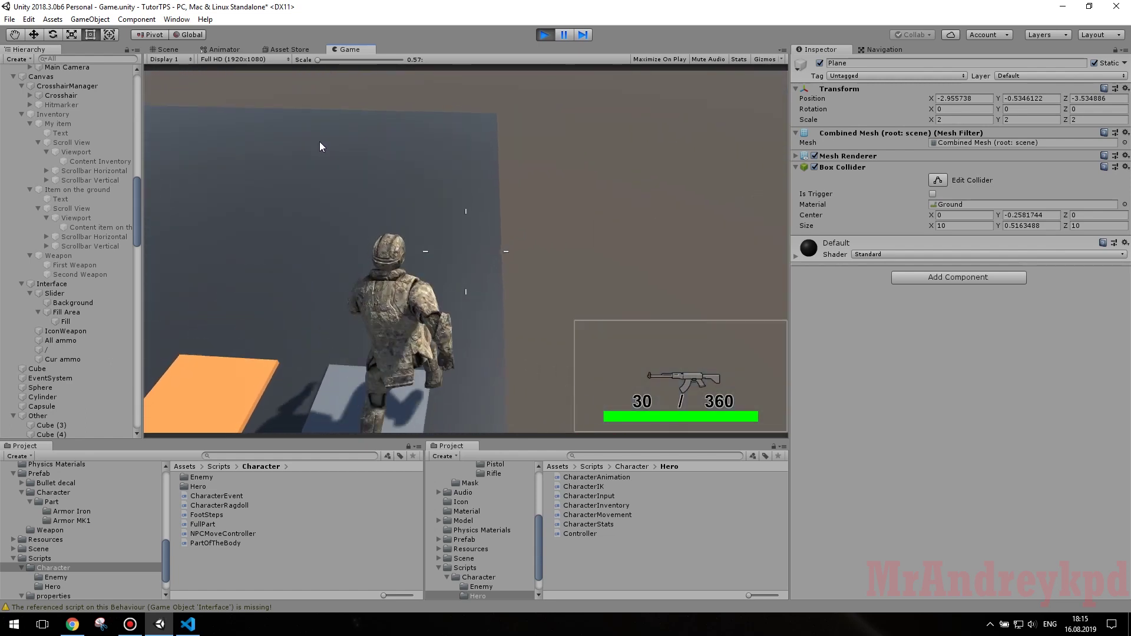
key(w)
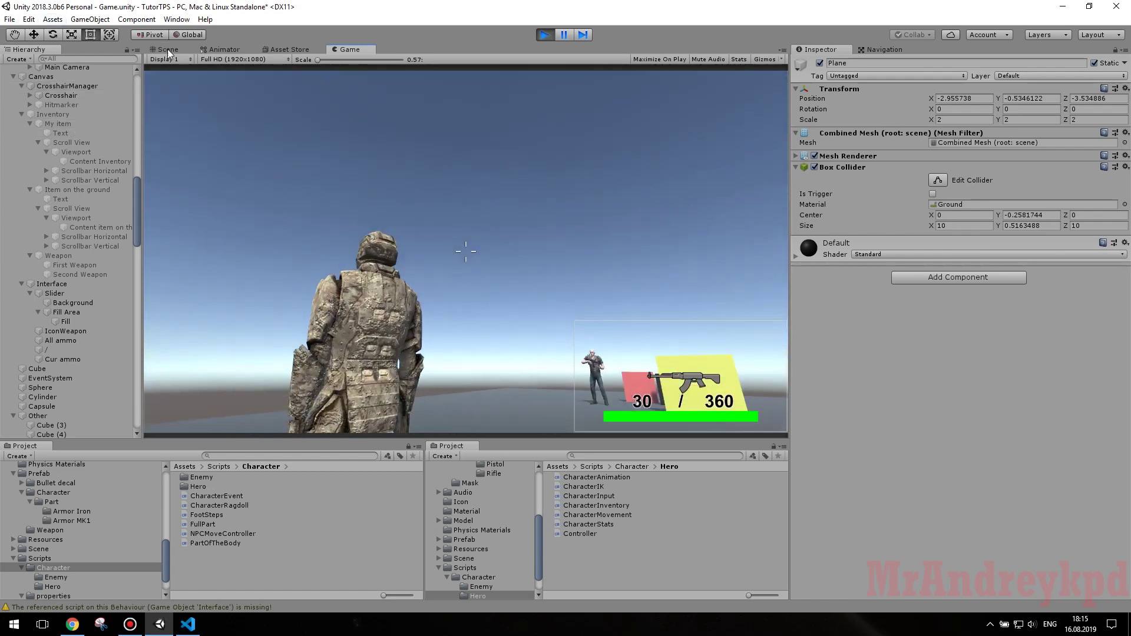
- Give Cube (5)'s Box Collider the Metal physics material and resume running the character
click(167, 49)
click(500, 295)
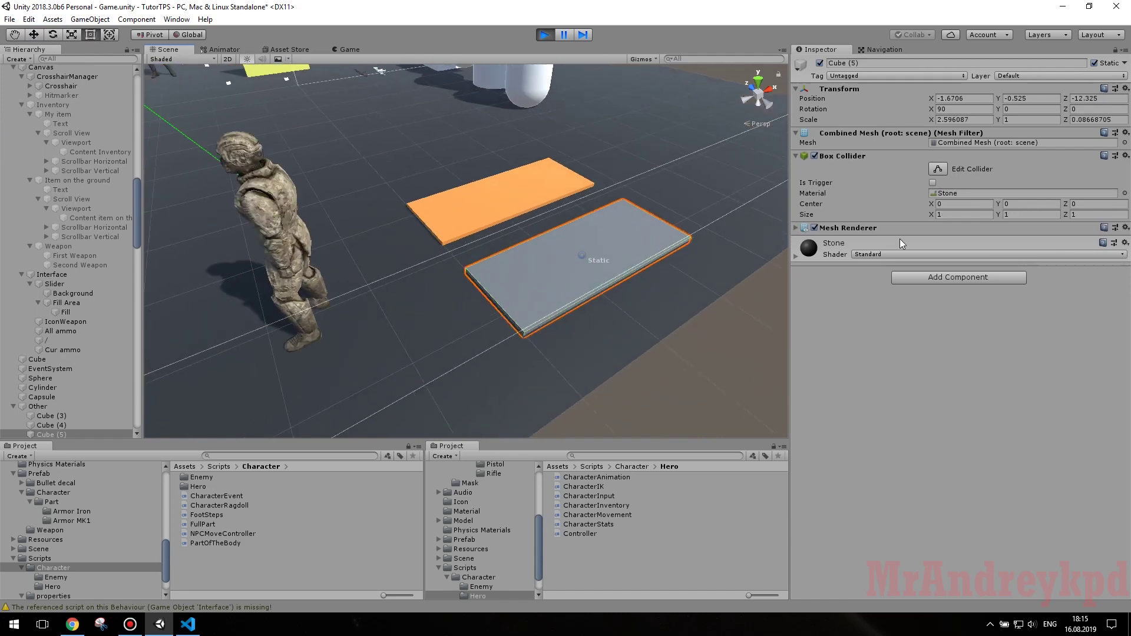
scroll(554, 221, down, 3)
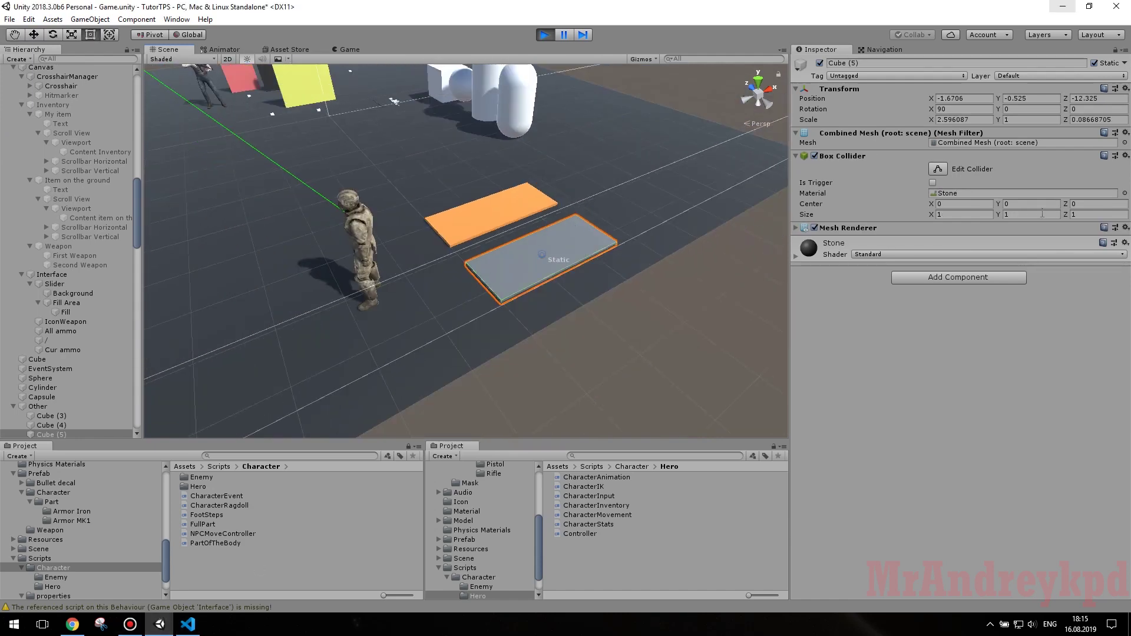
click(1124, 193)
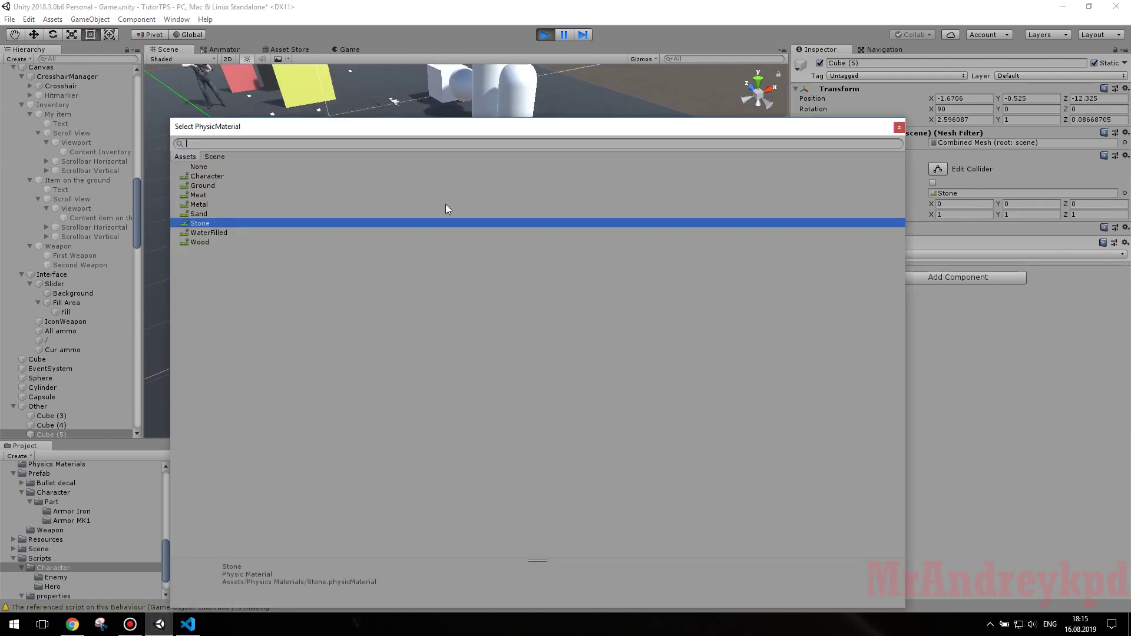
double_click(204, 204)
click(345, 50)
key(w)
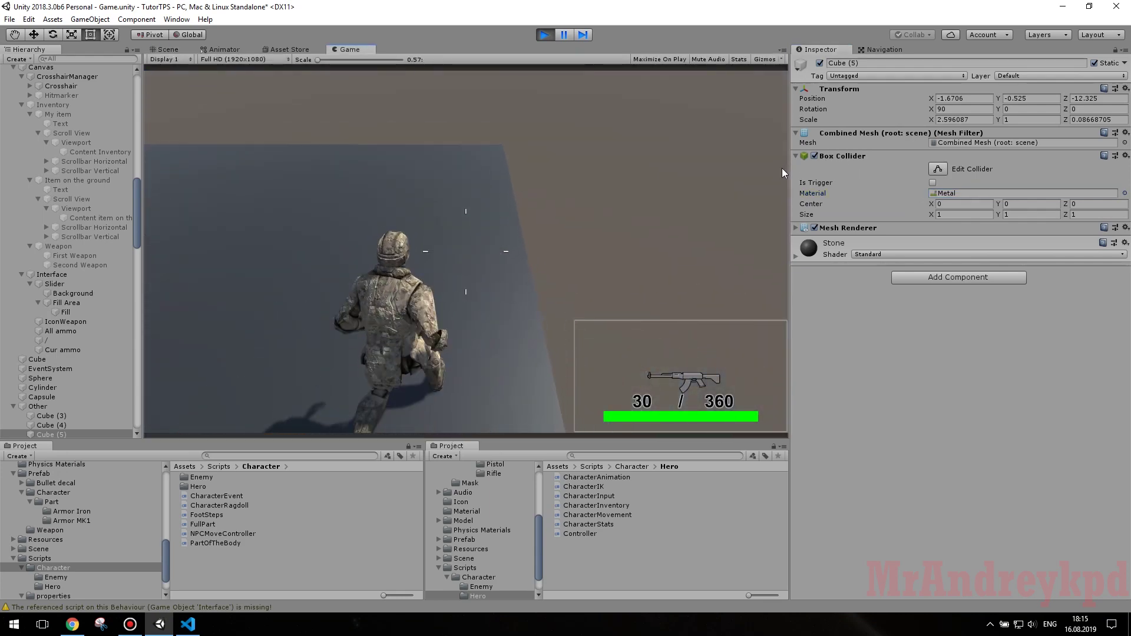
- Run the character around and across the orange and Metal grey pads
key(w)
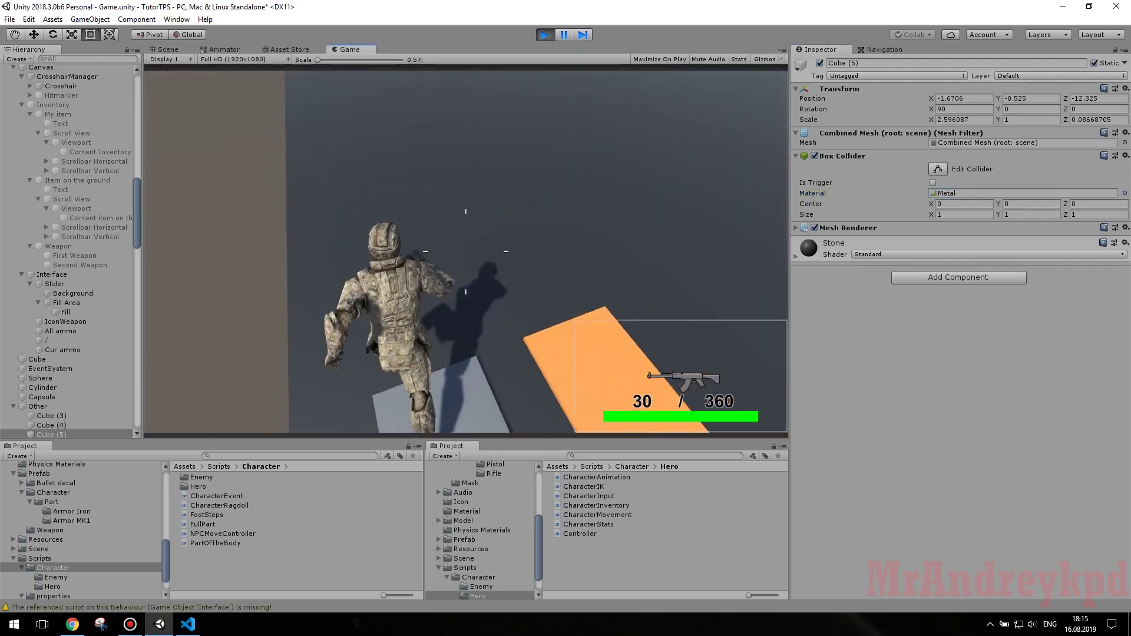
key(w)
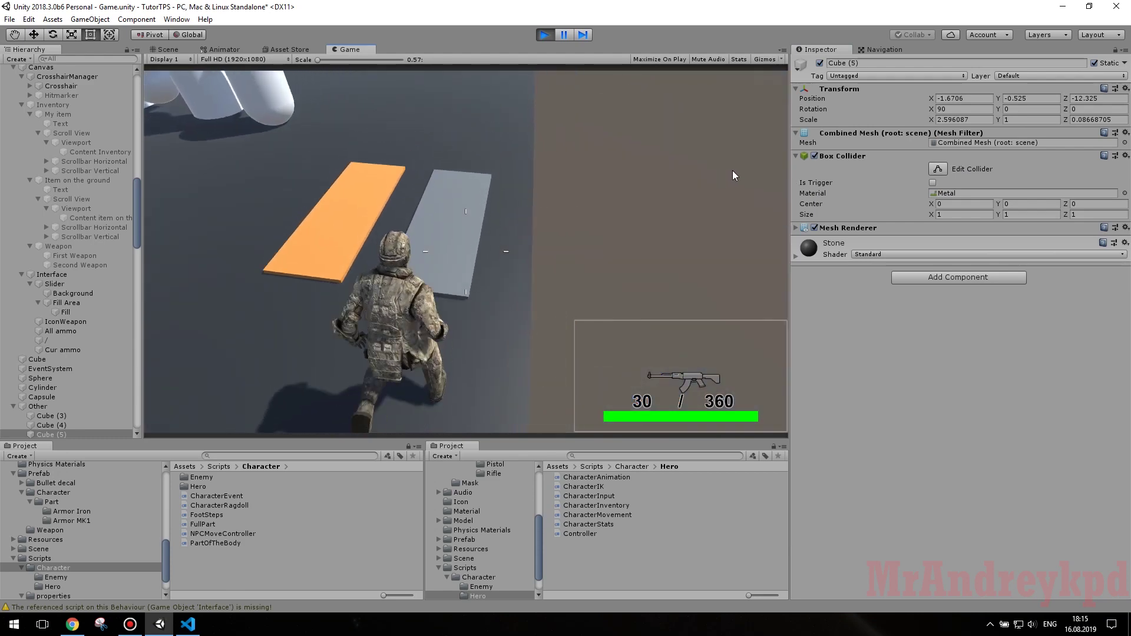
key(w)
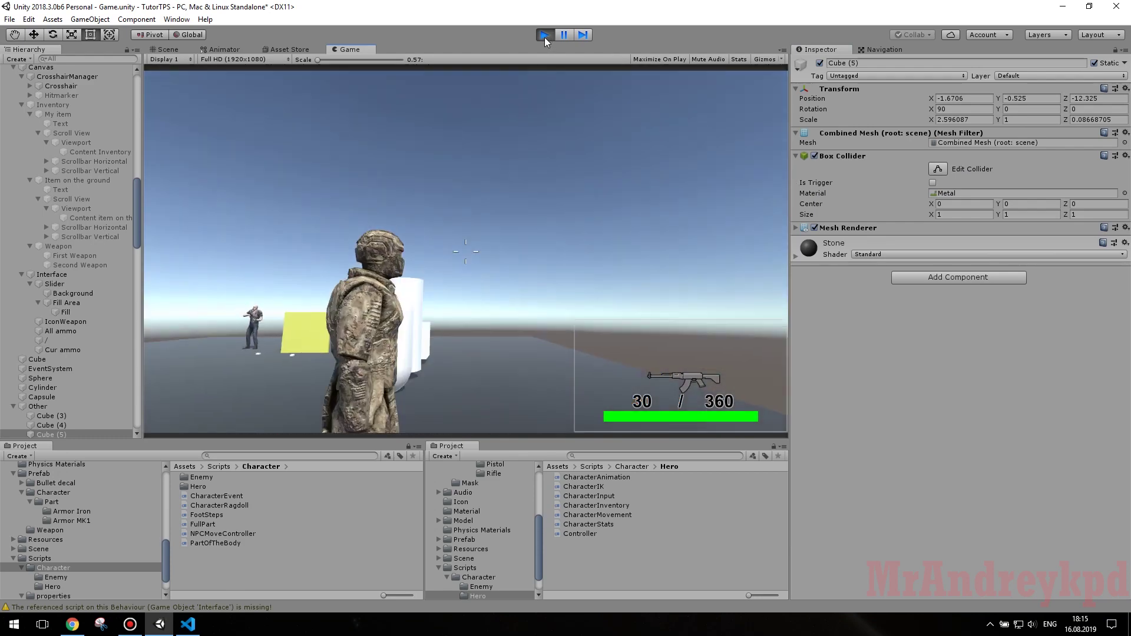
key(w)
key(w)
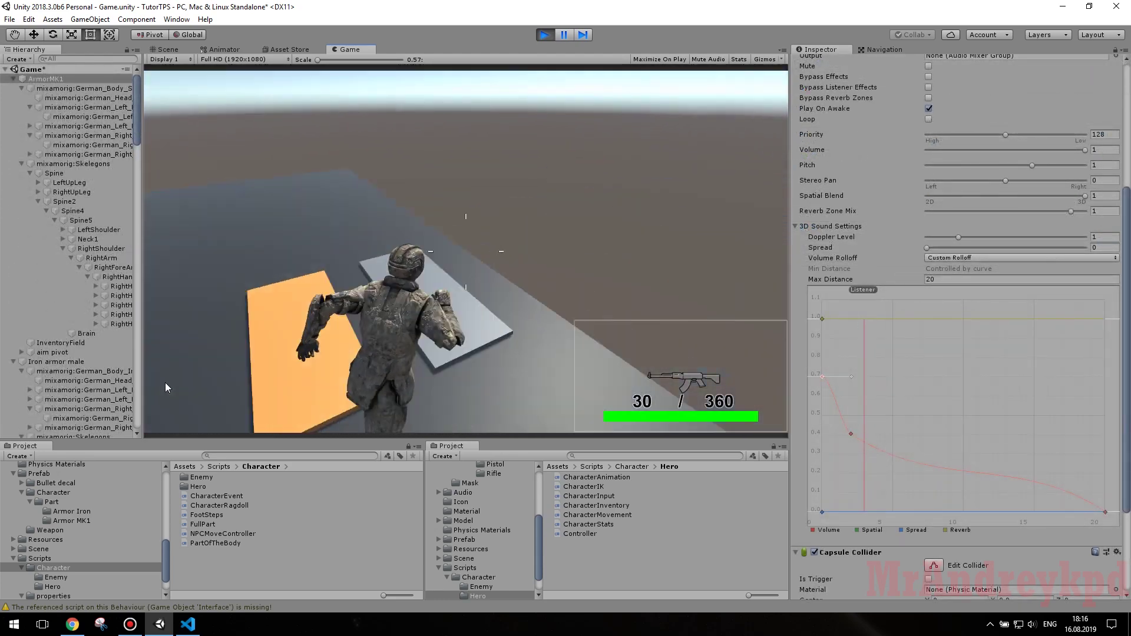
key(w)
key(w)
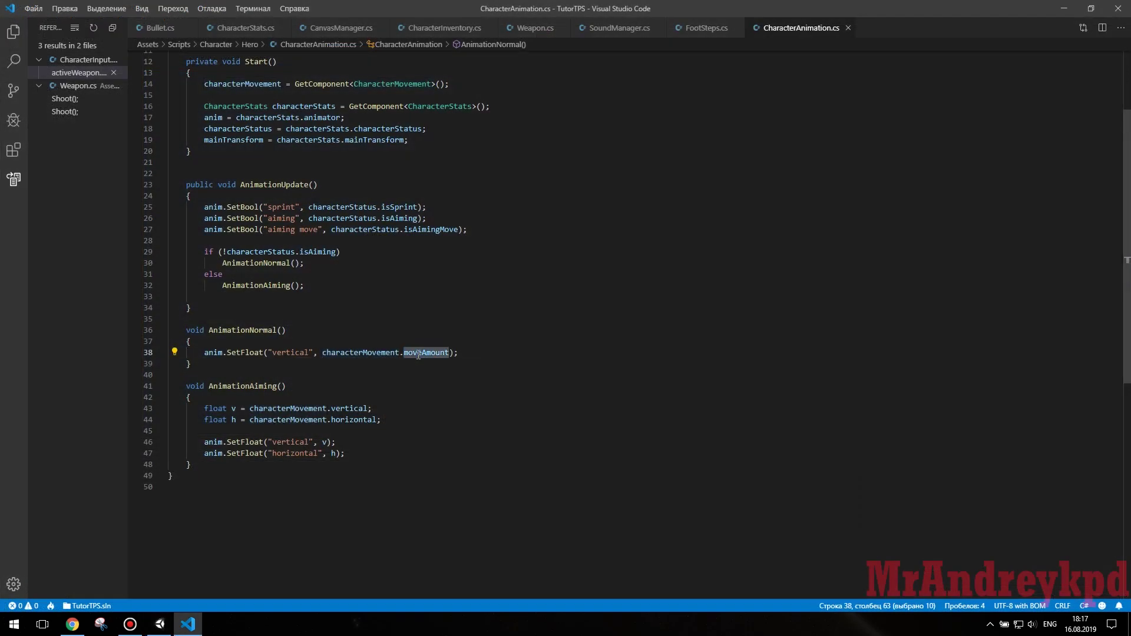
- Wrap the Clamp01 moveAmount on line 37 in Mathf.MoveTowards(moveAmount, …, Time.deltaTime * 2) and save CharacterMovement.cs
right_click(418, 355)
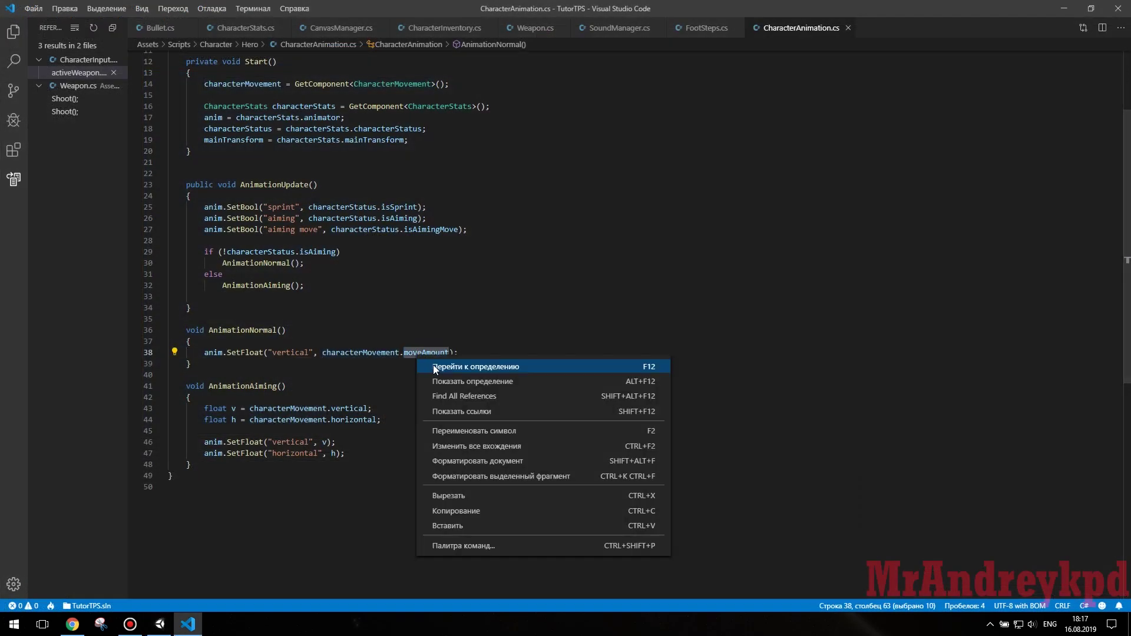
click(433, 365)
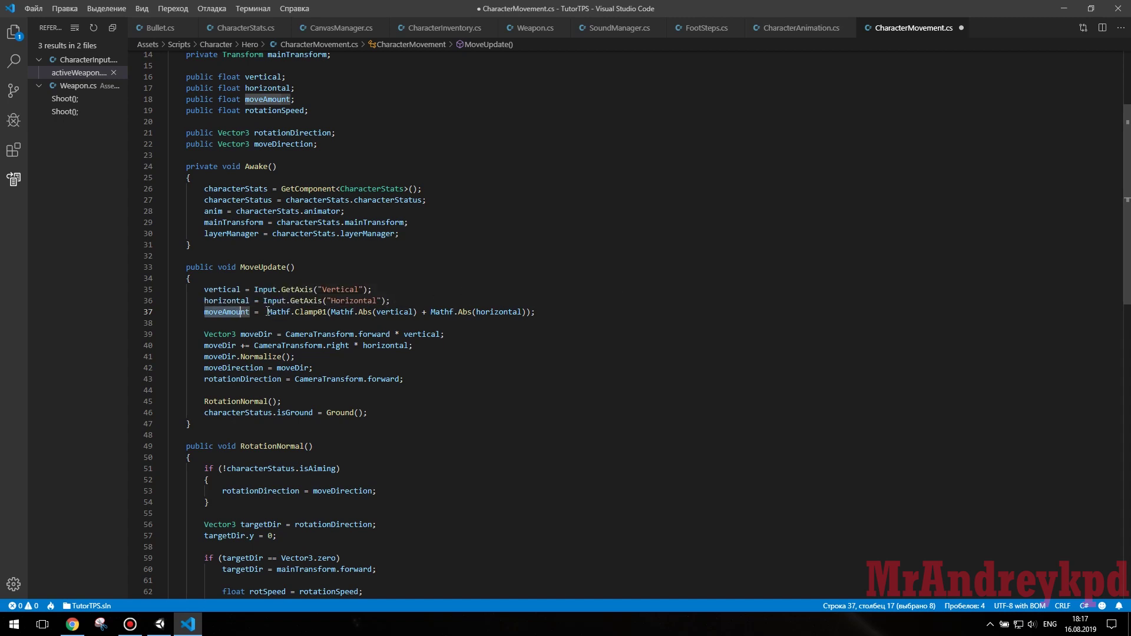
text(mov Mathf.MoveTowards)
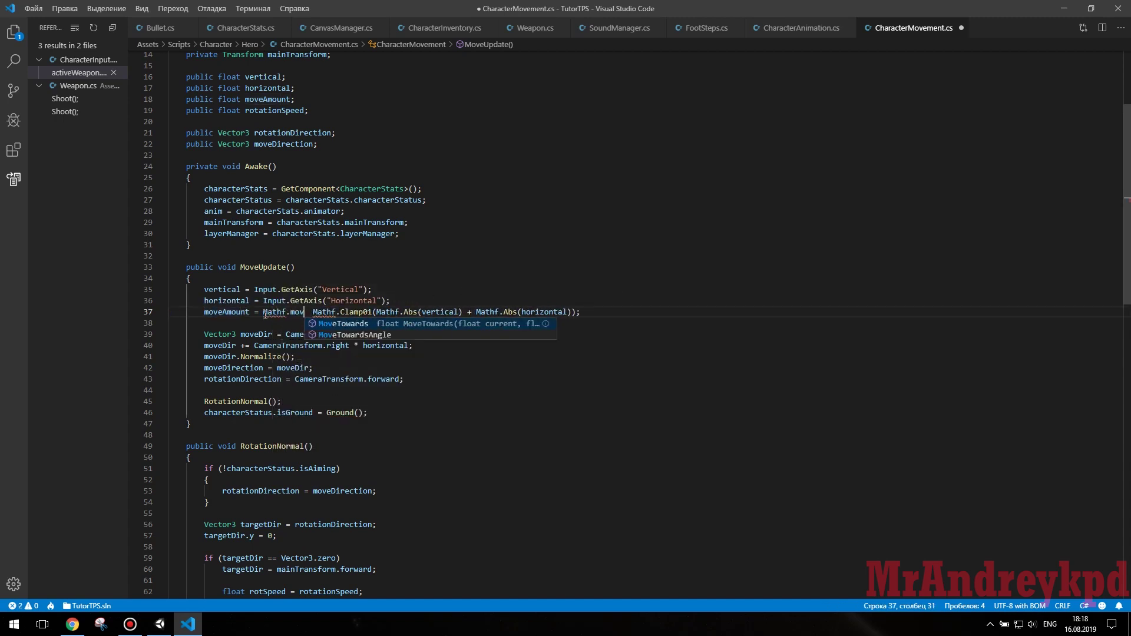
text(()
key(BackSpace)
key(BackSpace)
key(BackSpace)
text(moveAmount,)
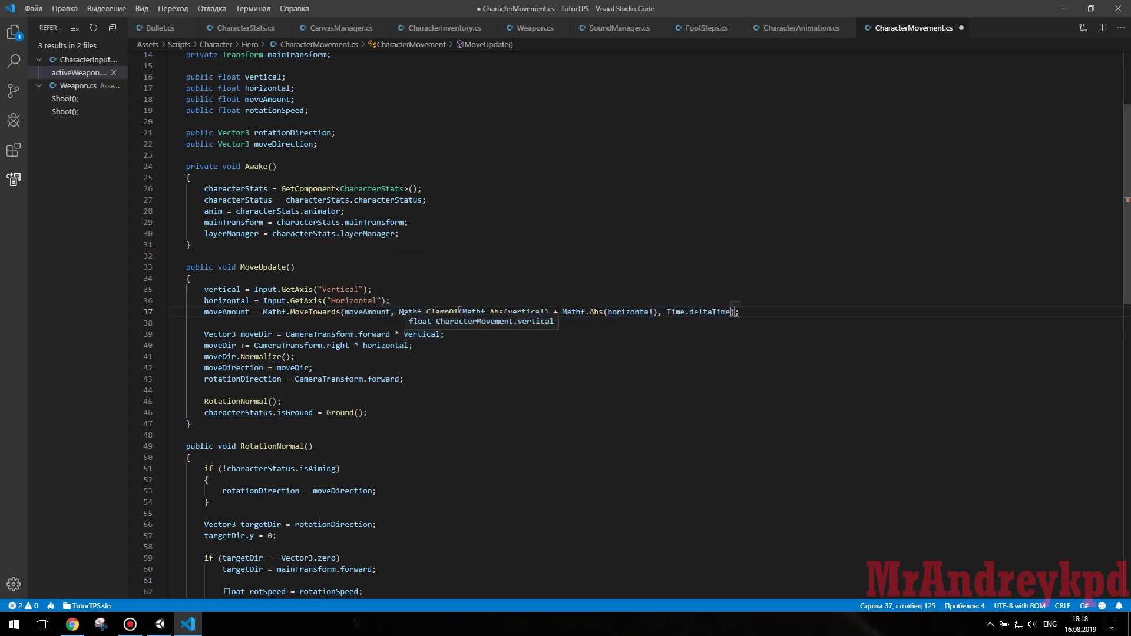
text())
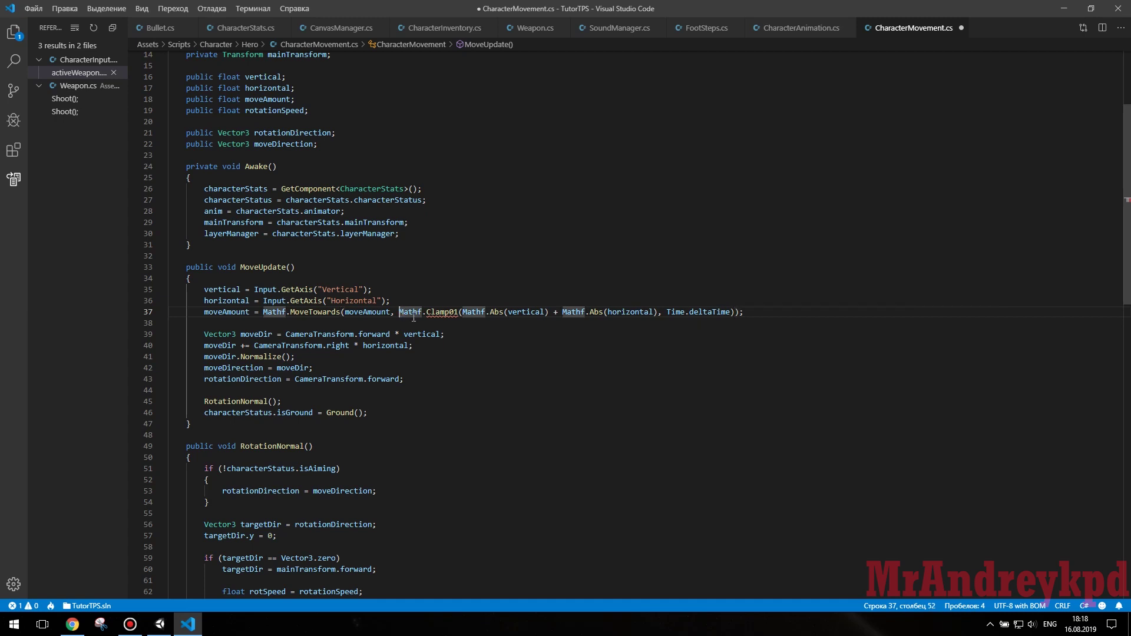
double_click(438, 312)
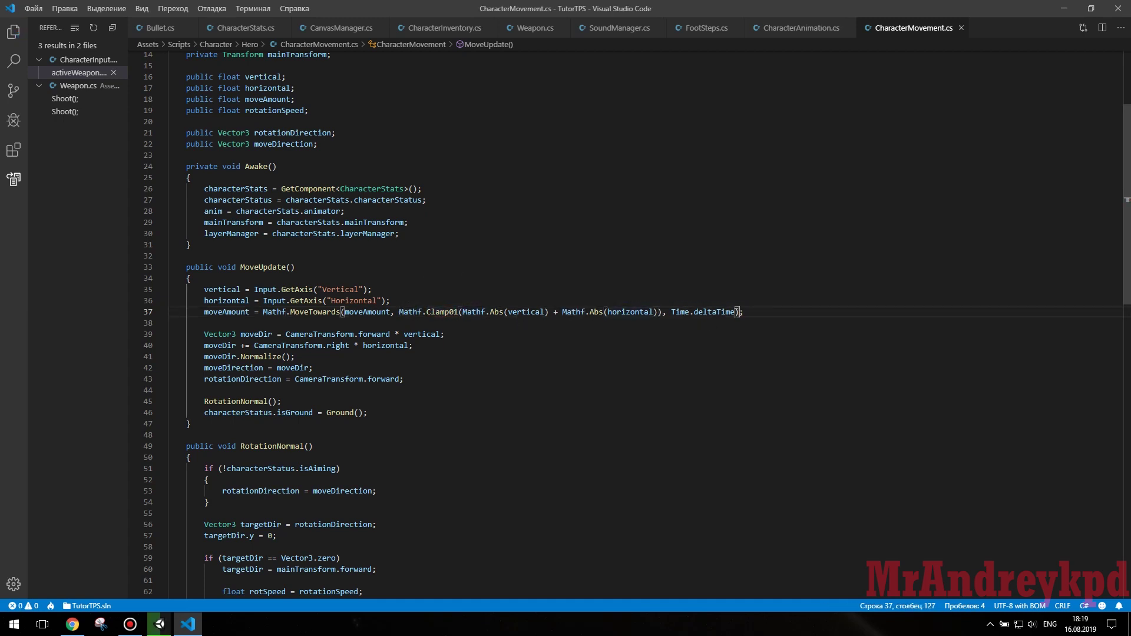
key(ctrl+s)
key(alt+Tab)
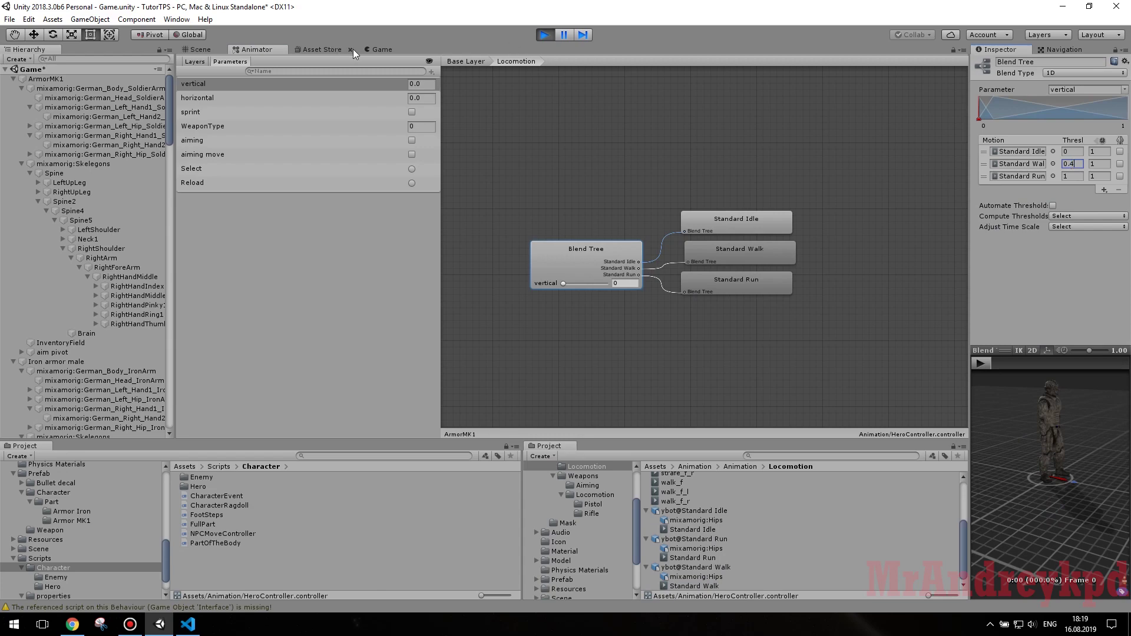
- Play-test in the Game view by walking the armored character onto the orange plate, then frame it in the Scene view
click(368, 49)
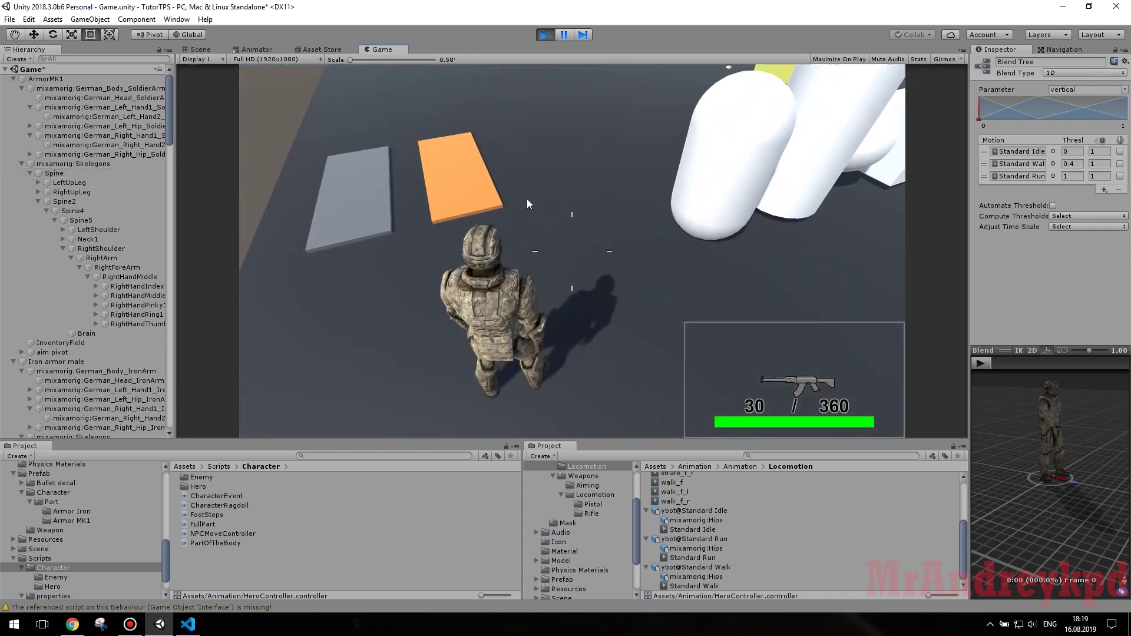
key(w)
key(w)
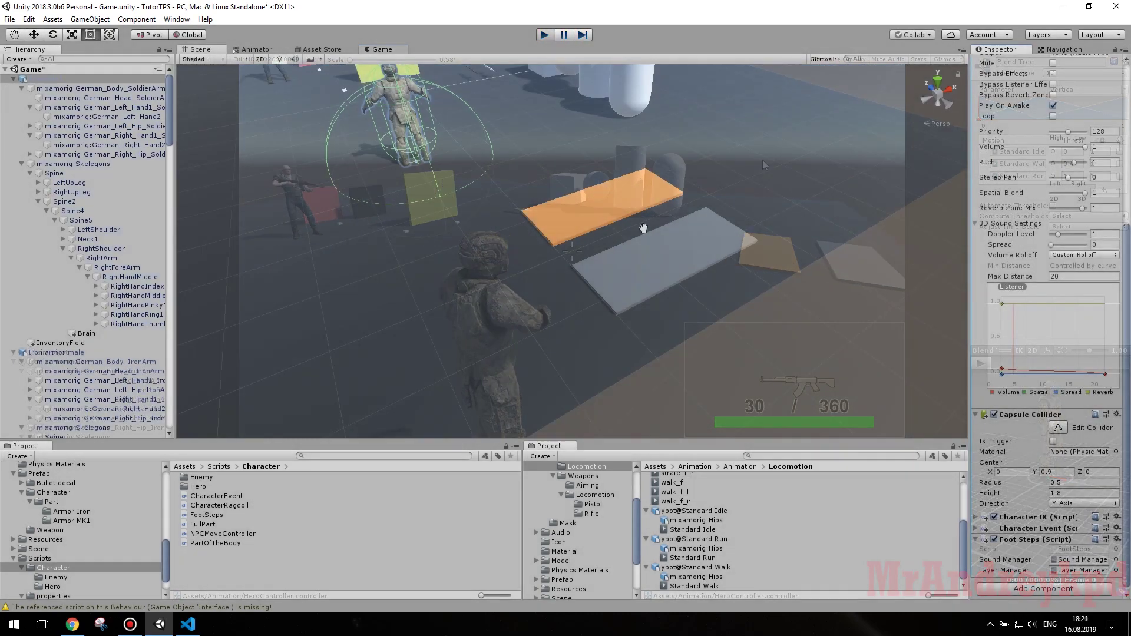
key(f)
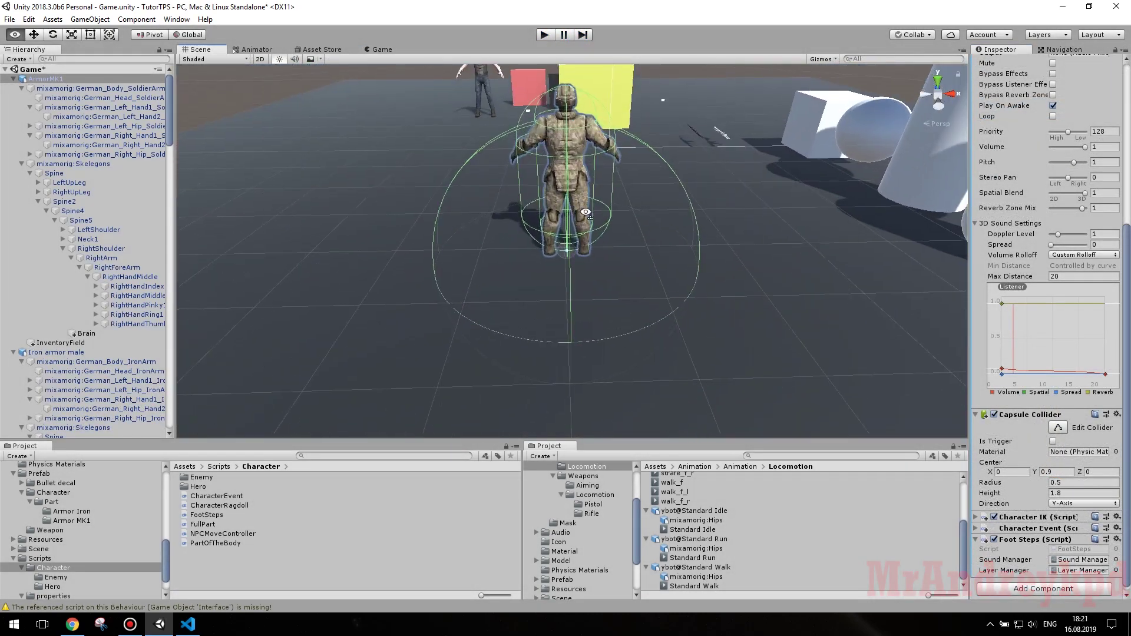